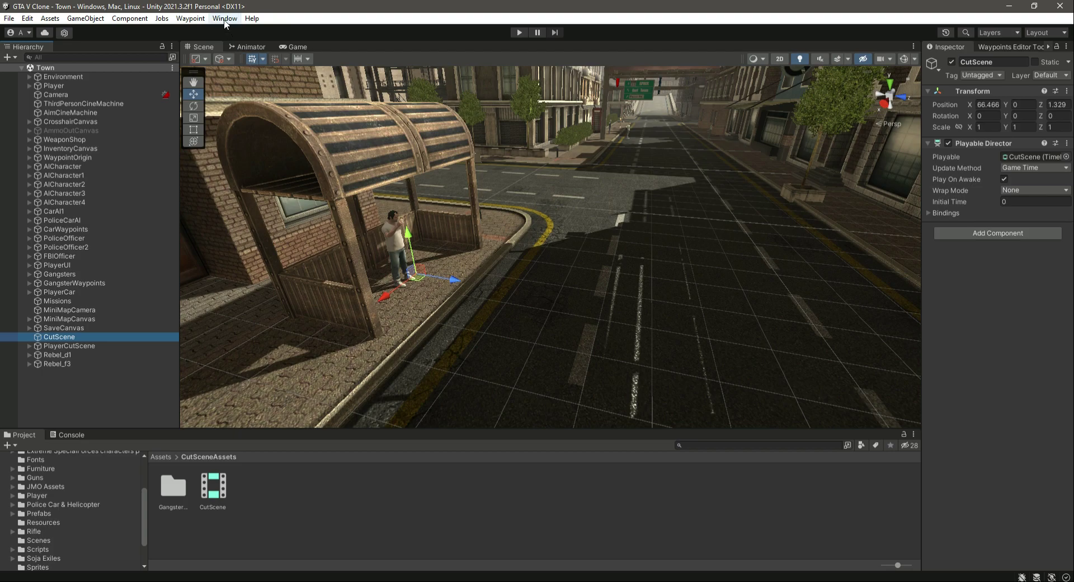
Open the Timeline window and dock it in the same group as the Project and Console windows
mouse_move(309, 242)
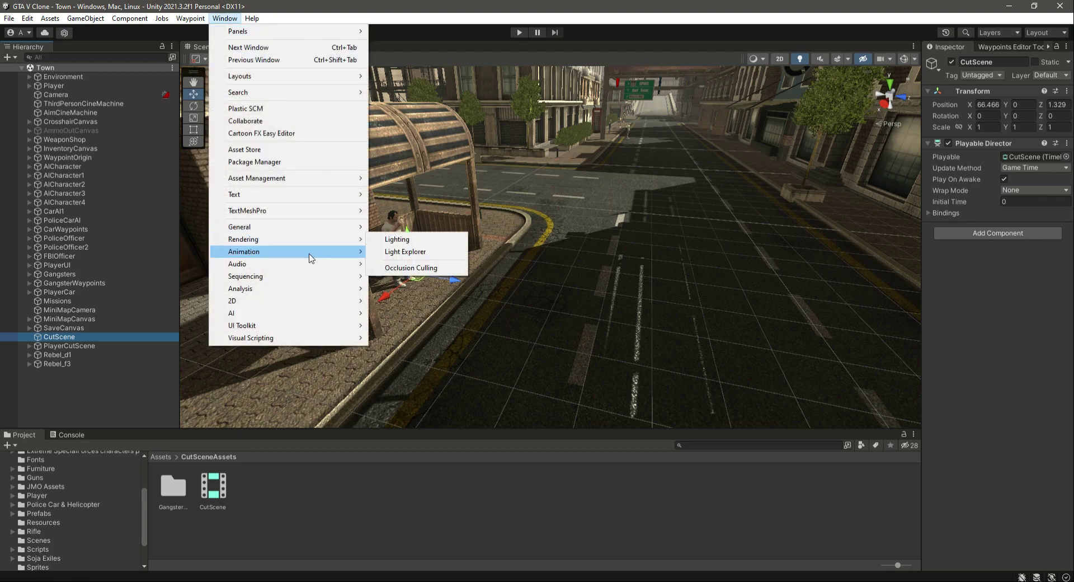
mouse_move(309, 277)
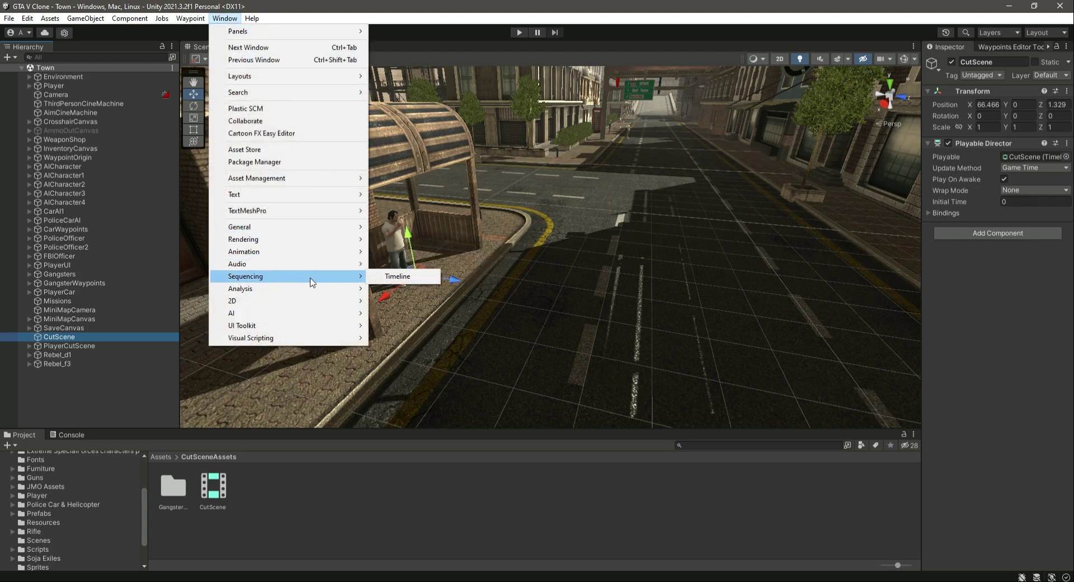
left_click(398, 278)
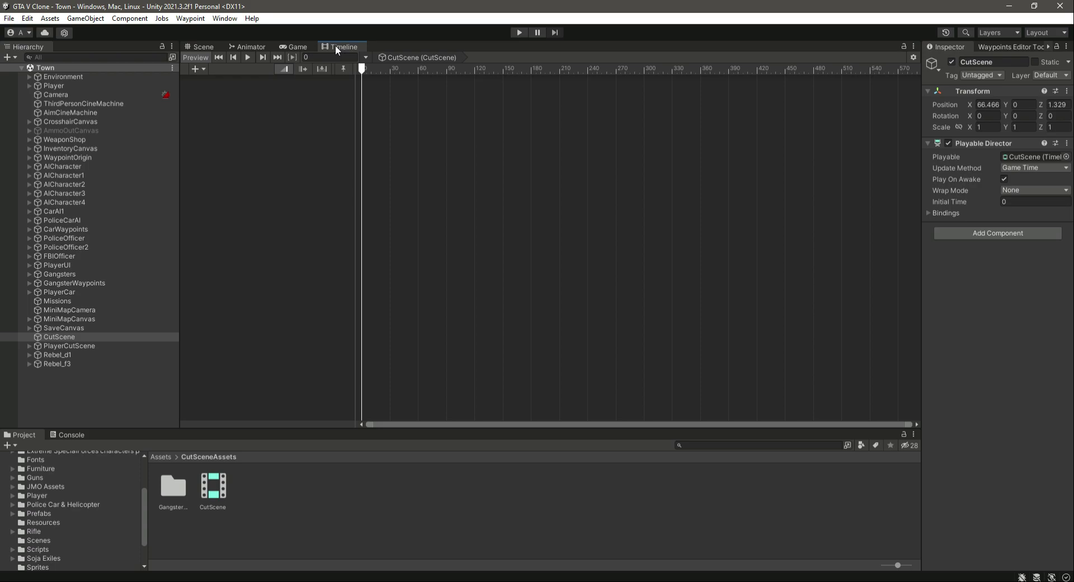
left_click_drag(335, 45, 333, 376)
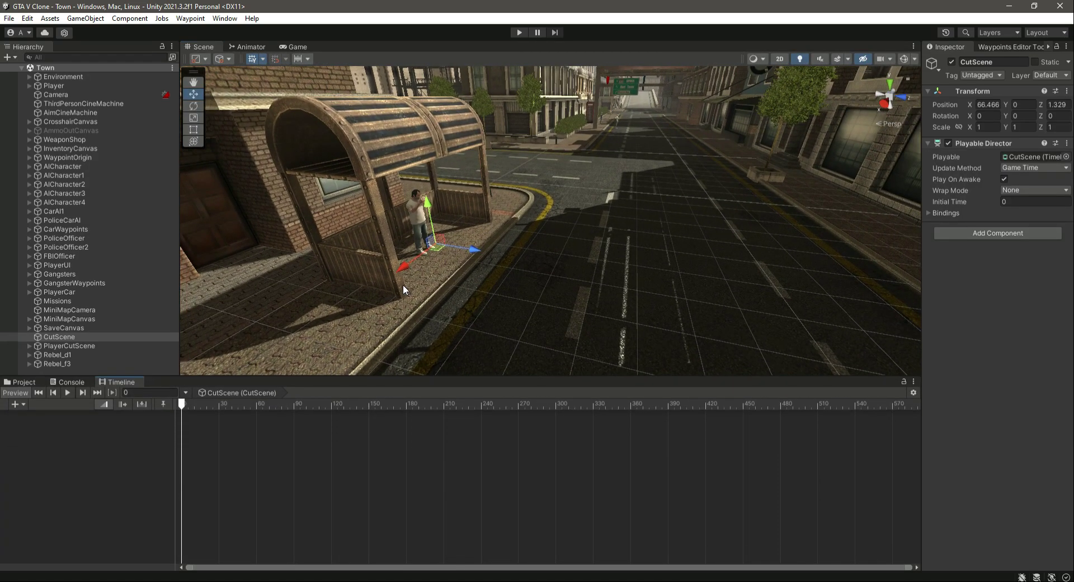
right_click_drag(432, 336, 418, 317)
scroll(418, 317, "down", 3)
left_click(76, 345)
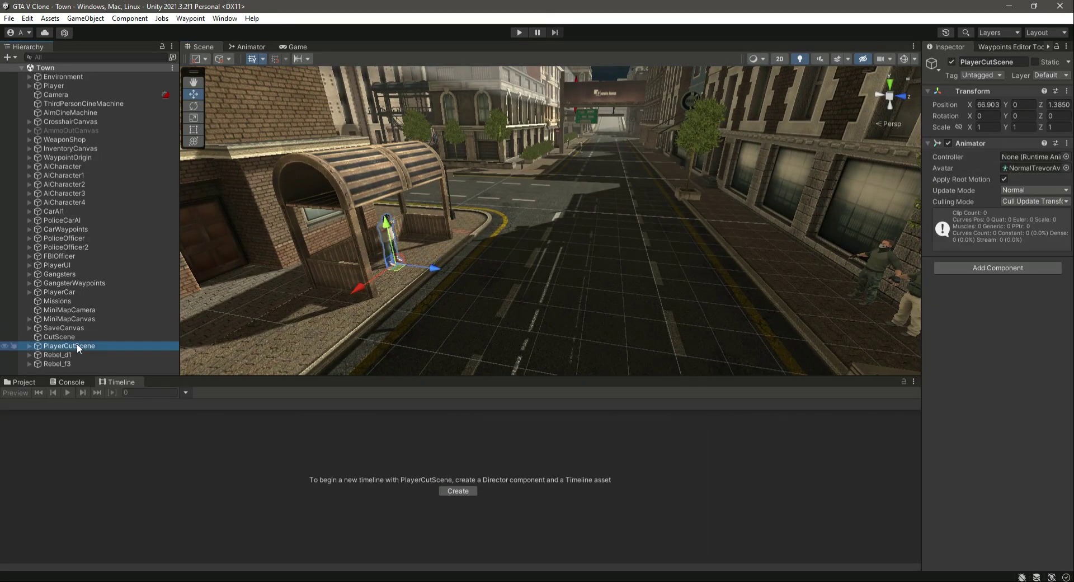
left_click(67, 338)
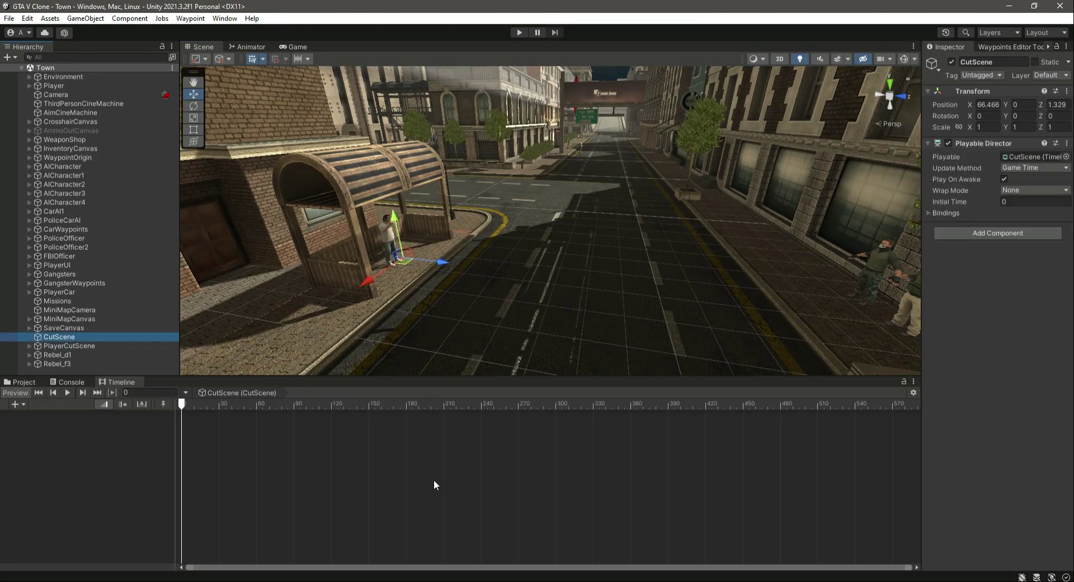
left_click(24, 404)
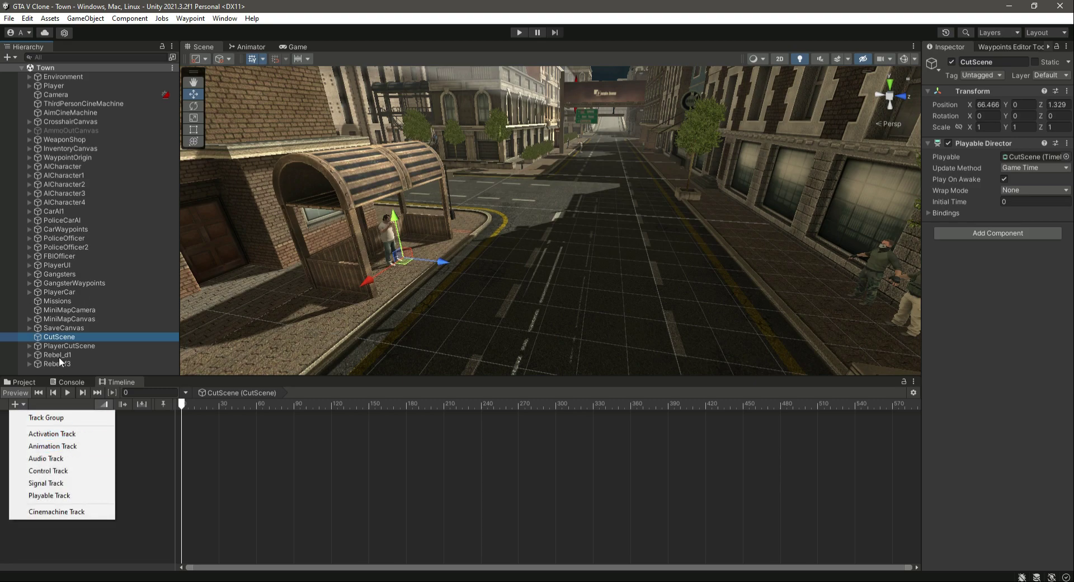
left_click(66, 329)
left_click(67, 337)
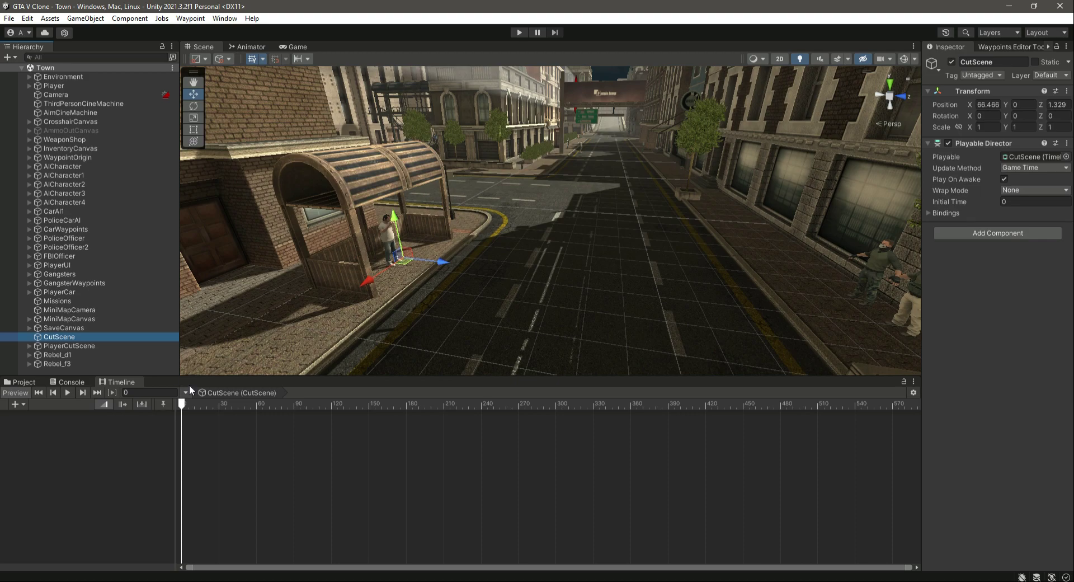
Open the CutScene timeline, add an Animation Track and assign the PlayerCutScene object to it
left_click(24, 383)
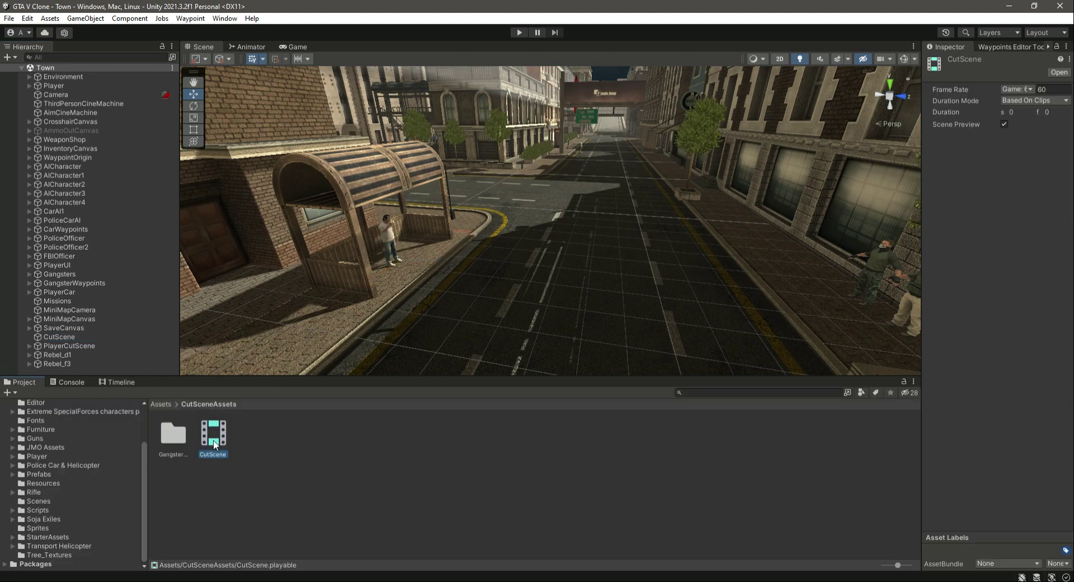
double_click(213, 441)
left_click(82, 338)
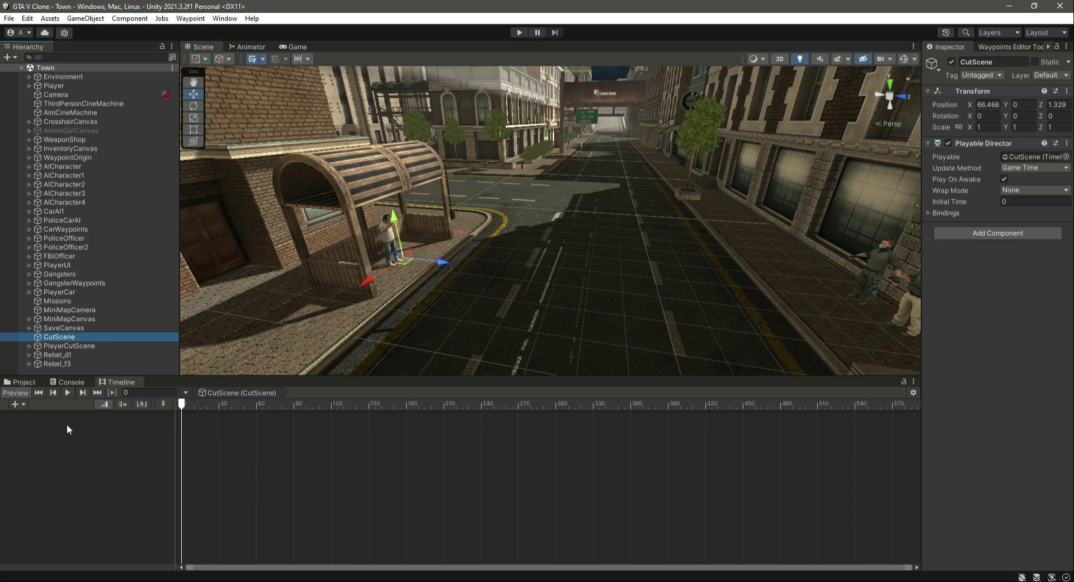
left_click(22, 405)
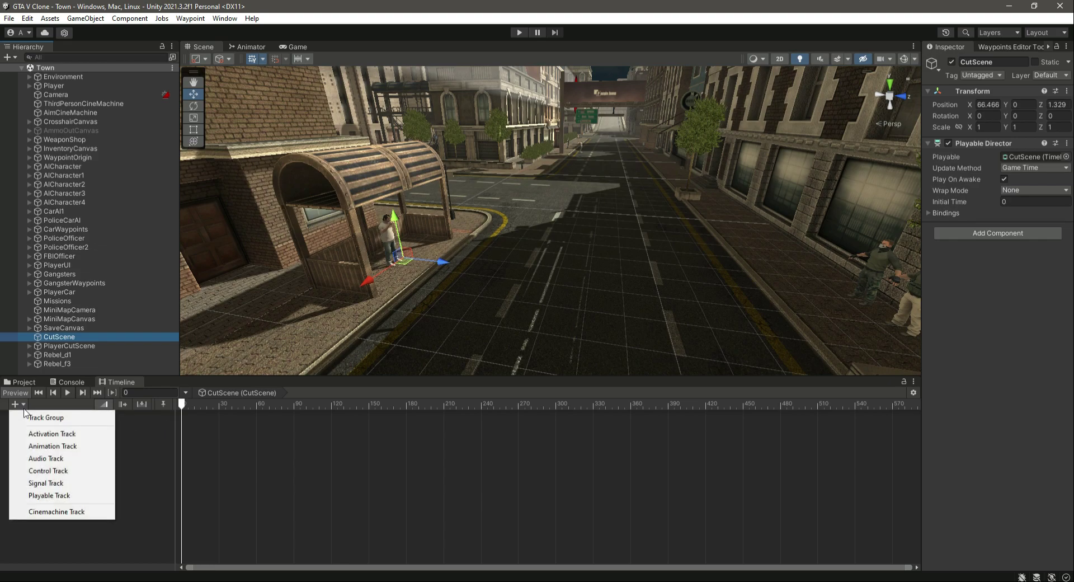
left_click(58, 447)
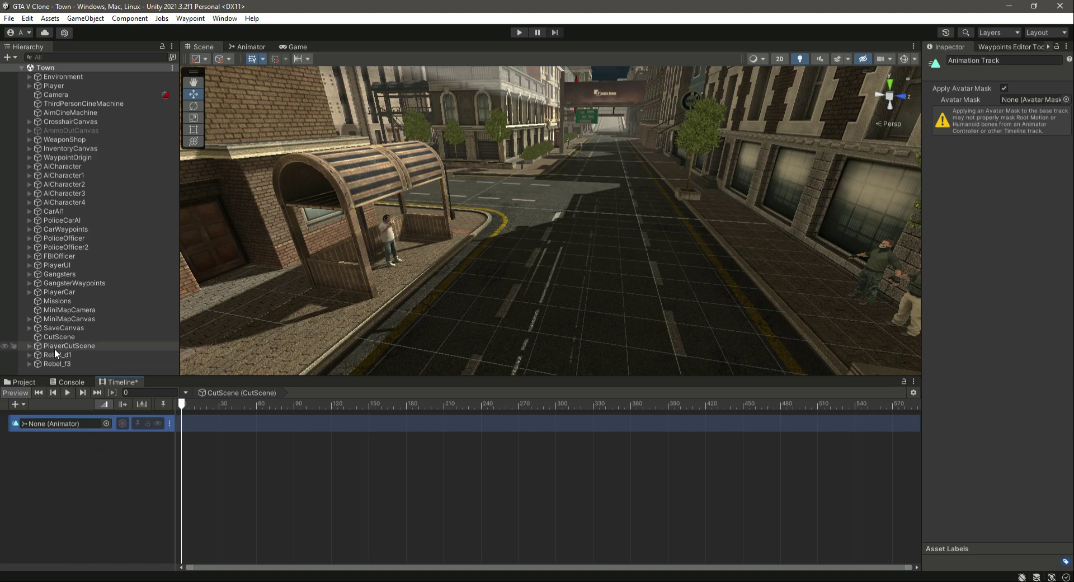
left_click_drag(58, 346, 77, 426)
scroll(221, 440, "down", 1)
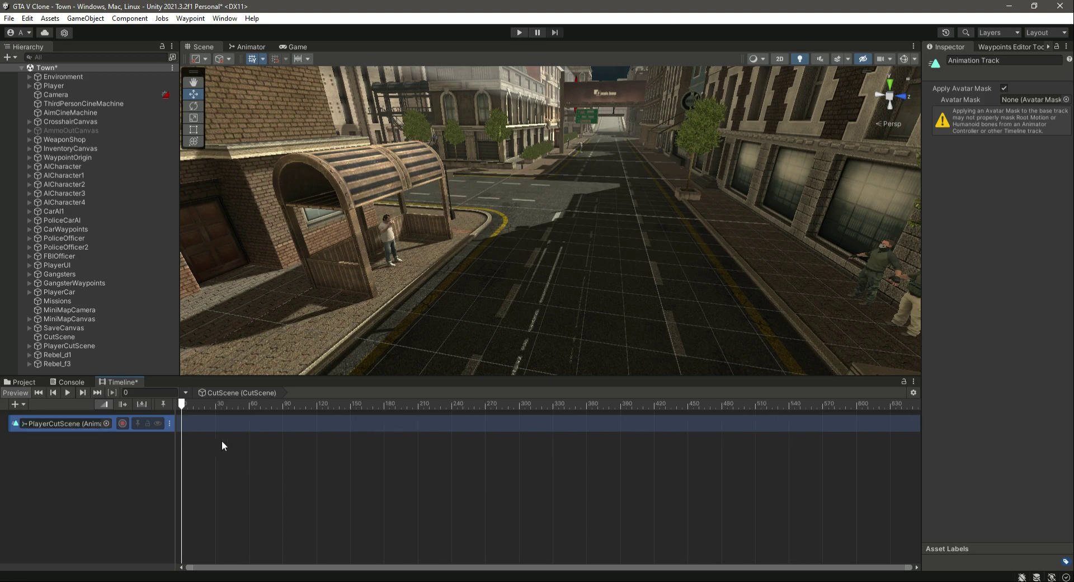
left_click(416, 496)
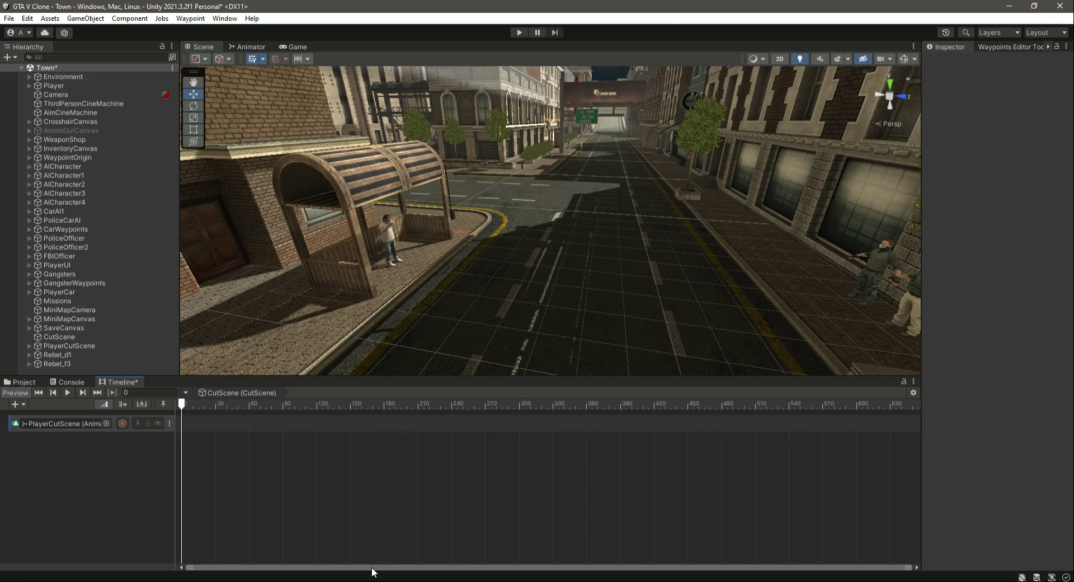
Move the CutScene timeline's playhead to frame 1399
scroll(361, 493, "down", 12)
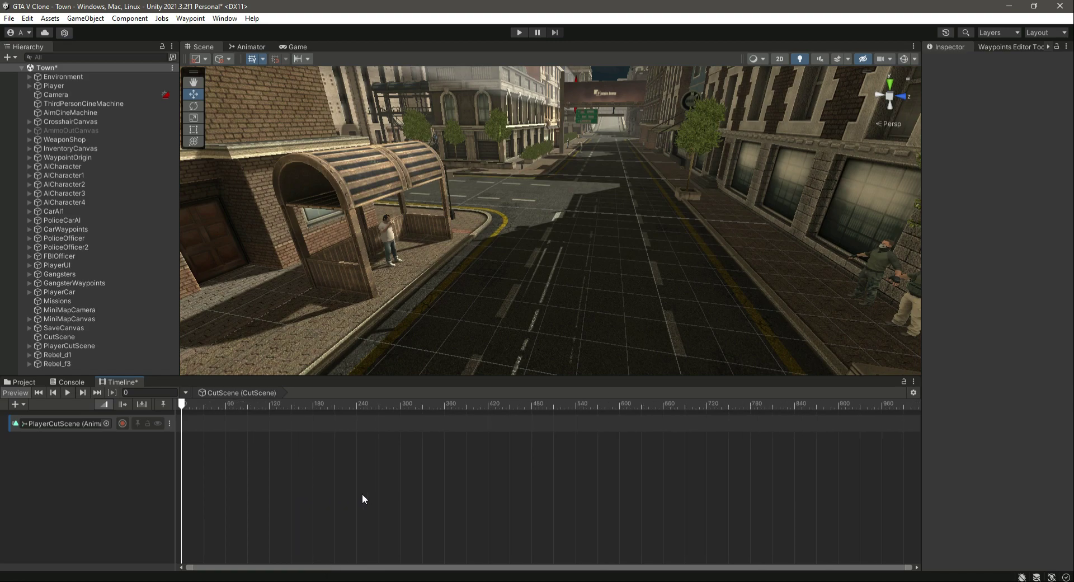
scroll(365, 494, "down", 4)
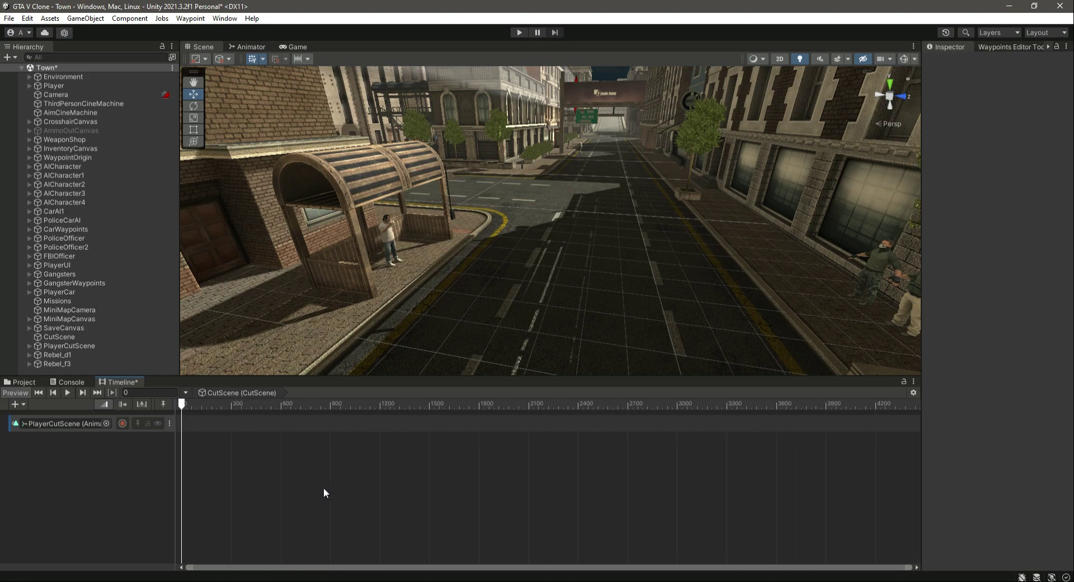
left_click_drag(181, 404, 413, 419)
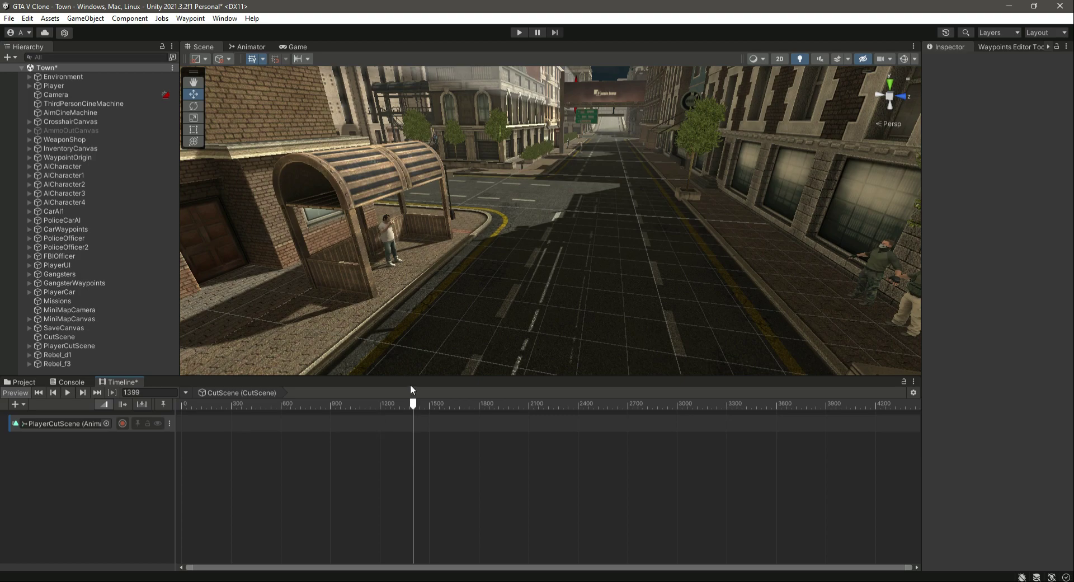
Dock the Timeline beside the Project window, widen it to fill most of the lower area, and save the scene
left_click(23, 382)
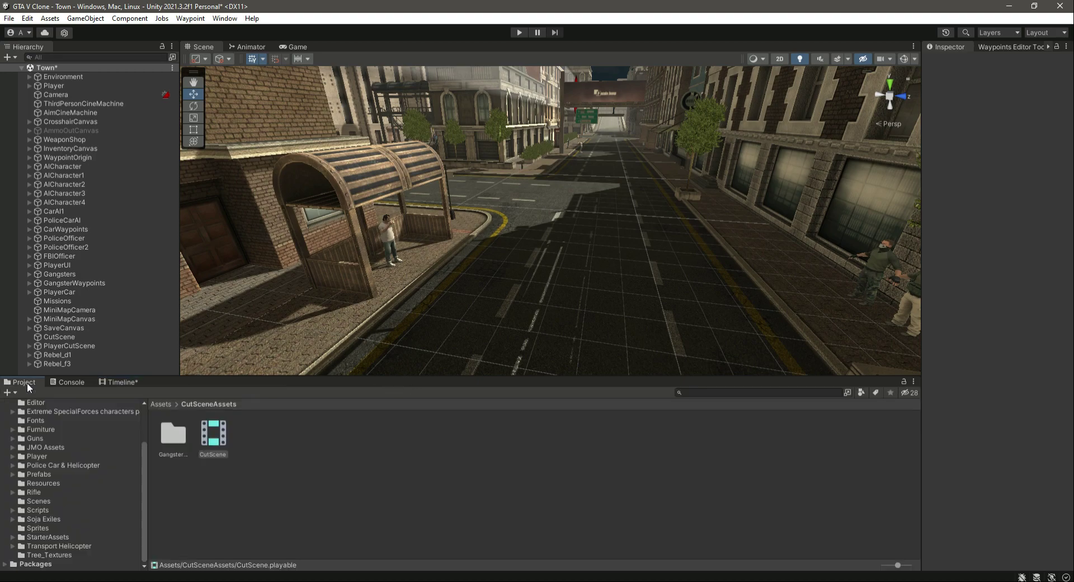
left_click(118, 382)
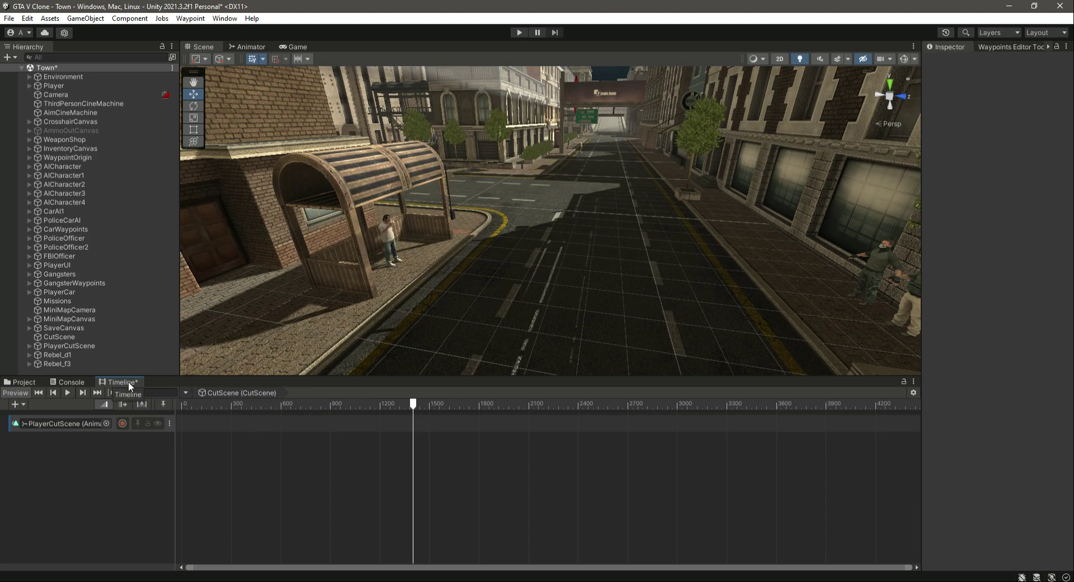
left_click_drag(129, 381, 813, 468)
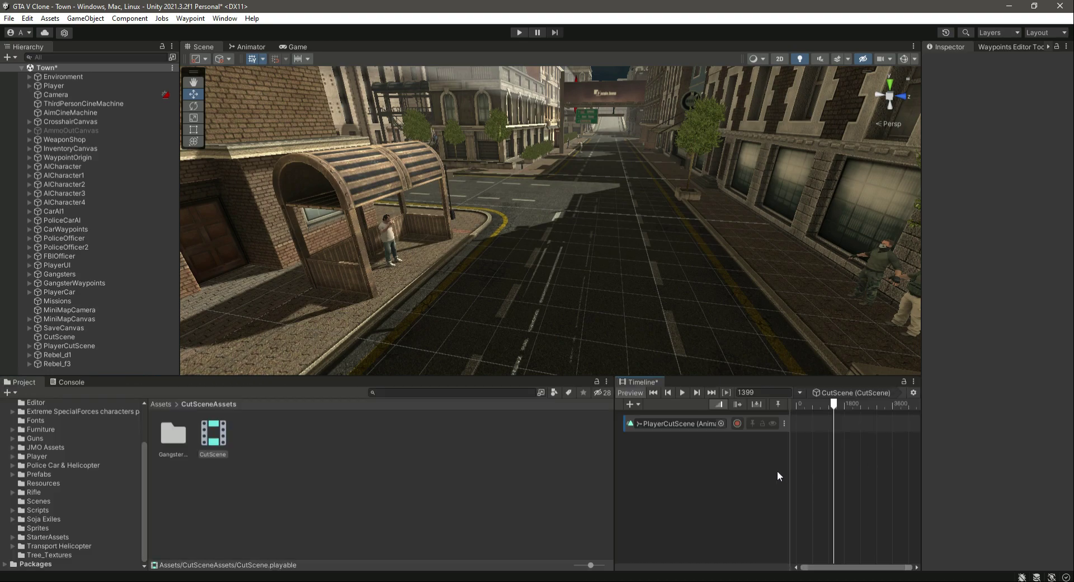
left_click_drag(614, 487, 261, 490)
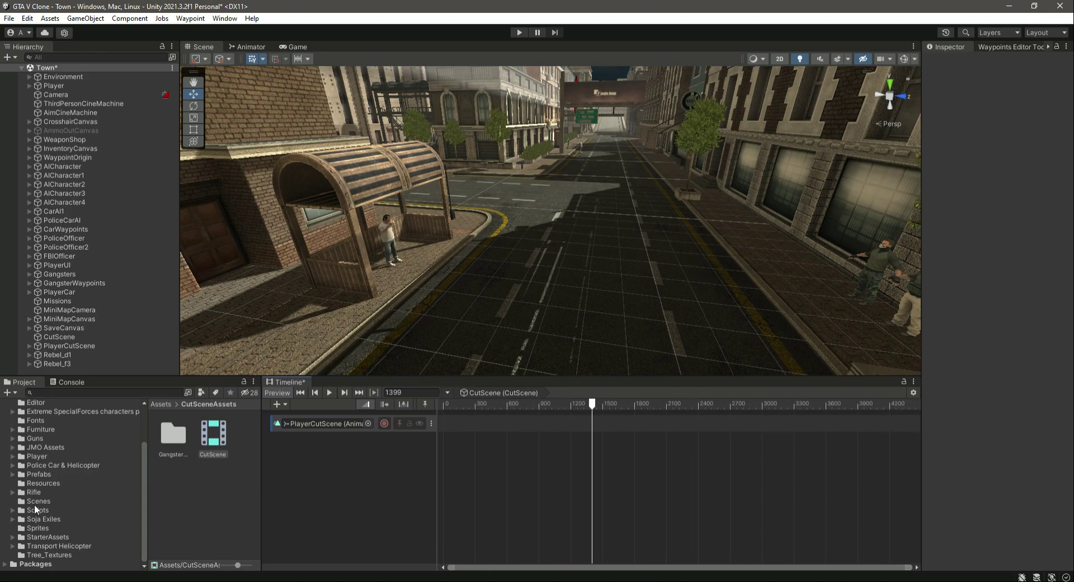
scroll(55, 448, "up", 3)
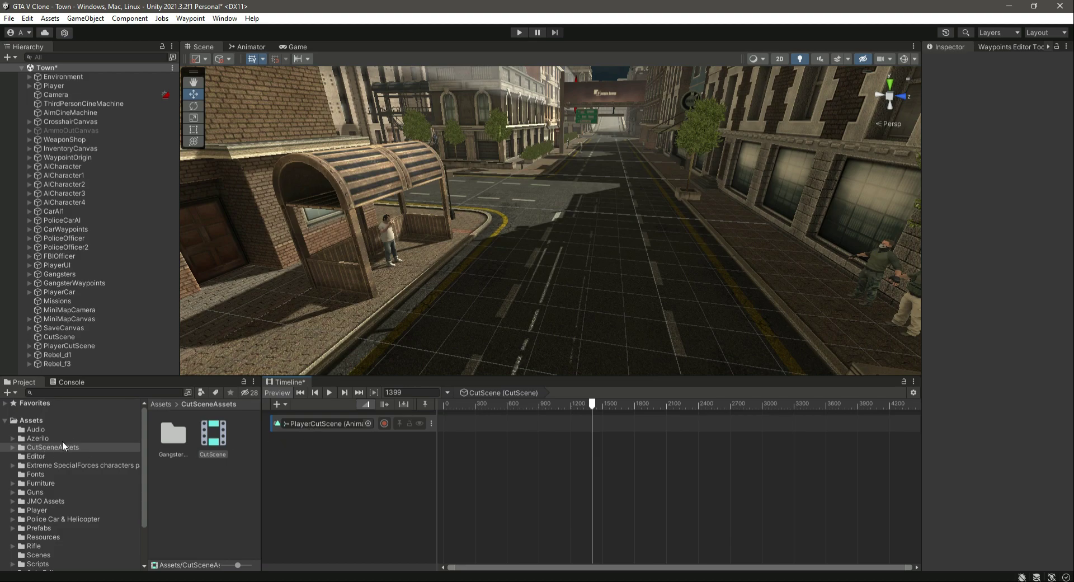
key("ctrl+s")
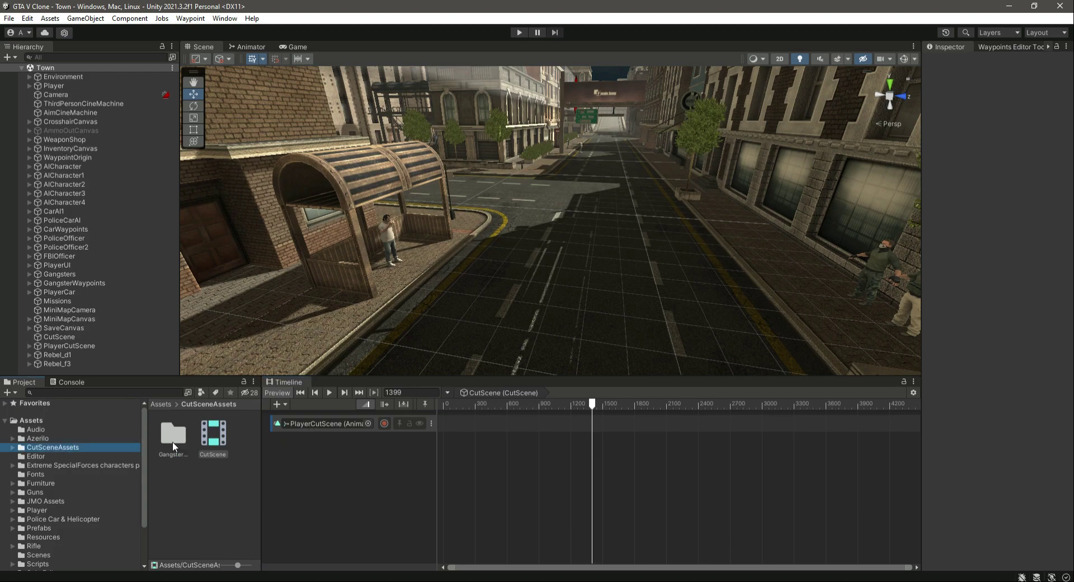
Look through the Rebel_a animation clips in the GangsterCutsceneAnimations folder, starting with Breathing Idle
double_click(172, 442)
left_click(174, 441)
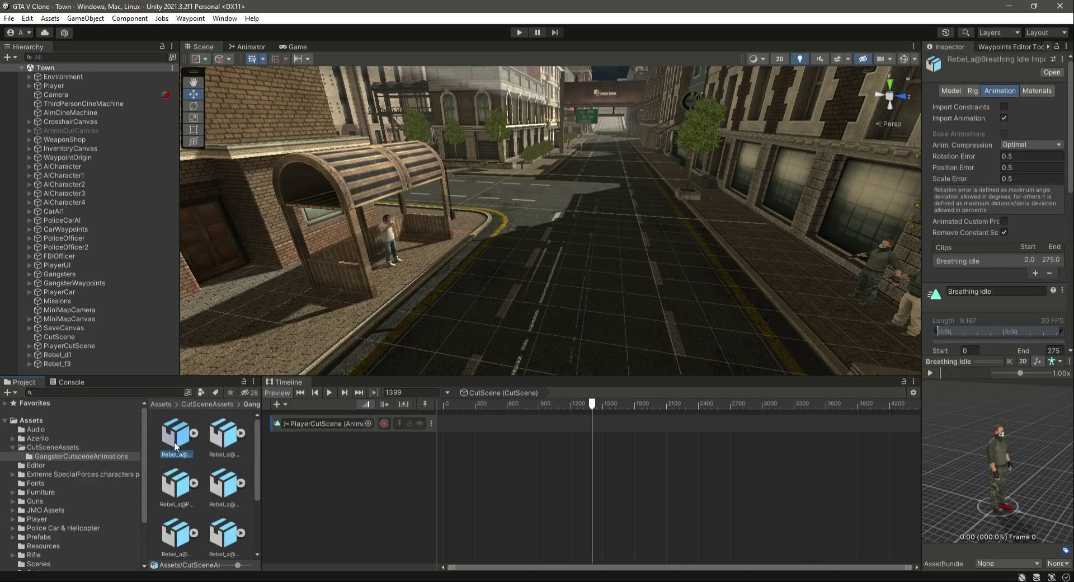
left_click(930, 373)
left_click(177, 482)
key("Right")
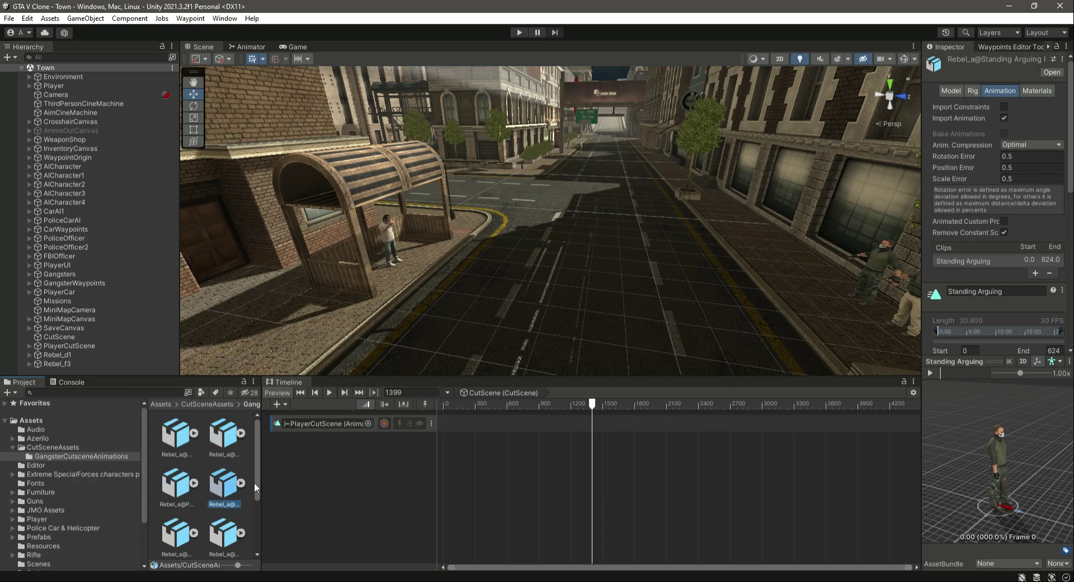
key("Right")
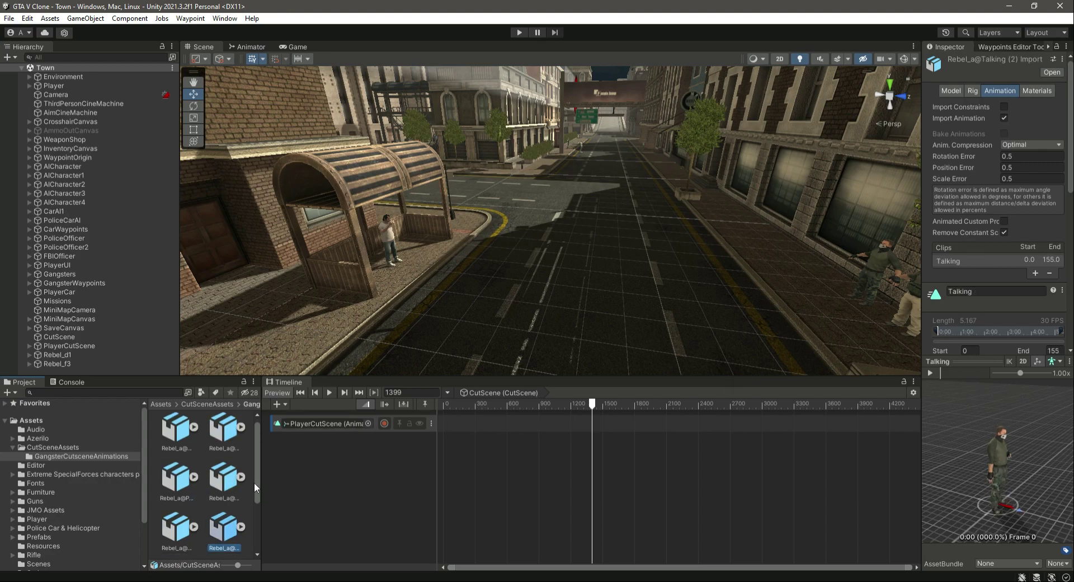
key("Right")
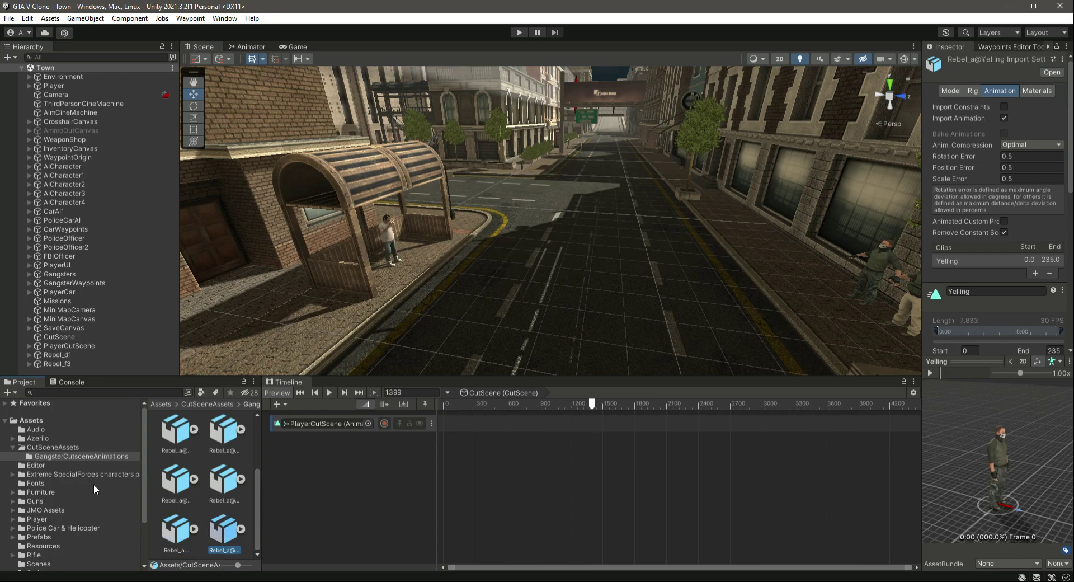
Open the Basic Locomotion folder within the Player character animations
left_click(12, 448)
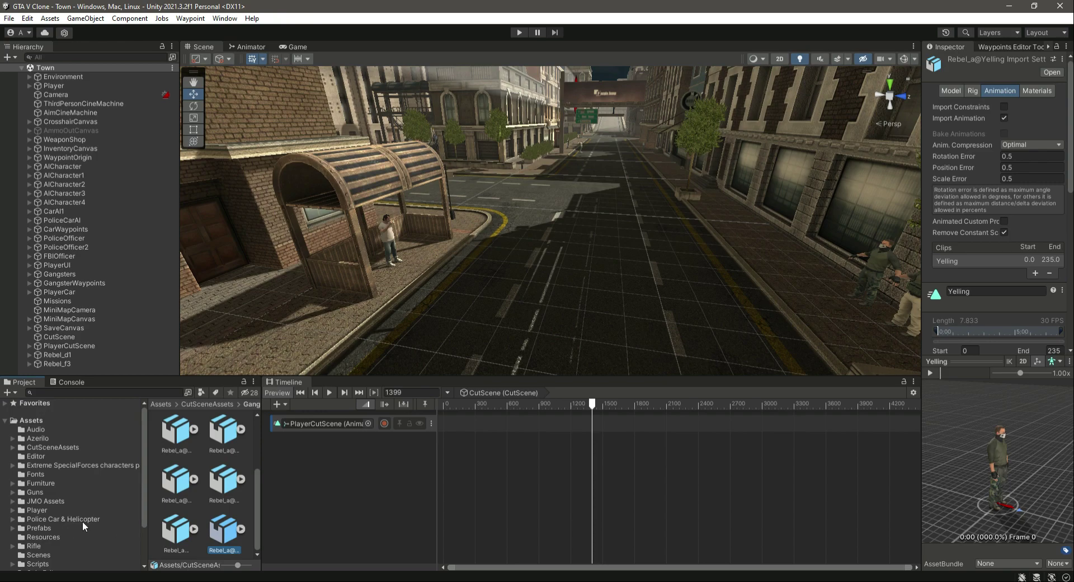
scroll(65, 532, "down", 3)
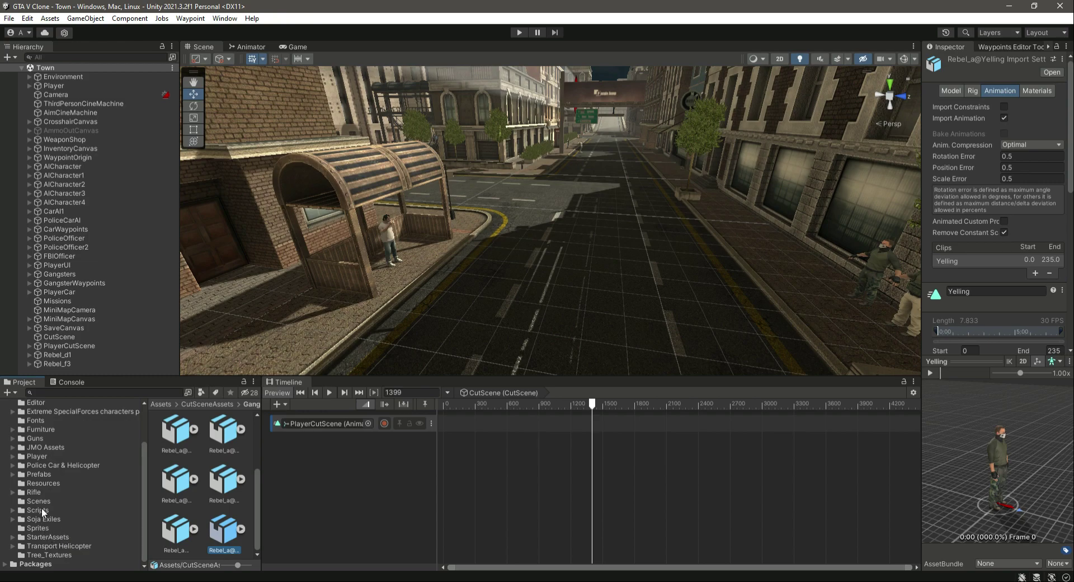
left_click(41, 456)
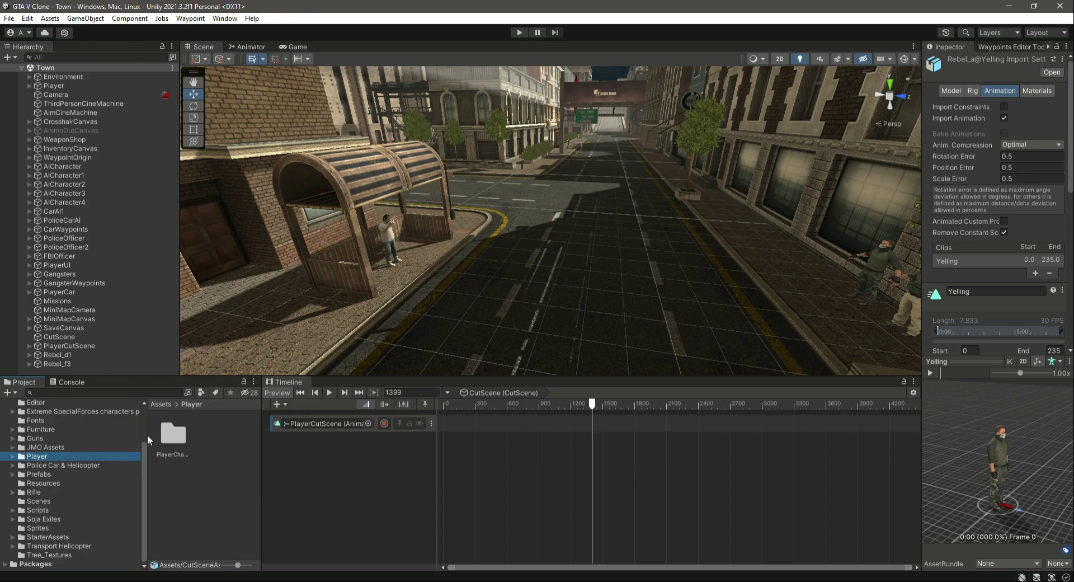
double_click(173, 434)
double_click(173, 435)
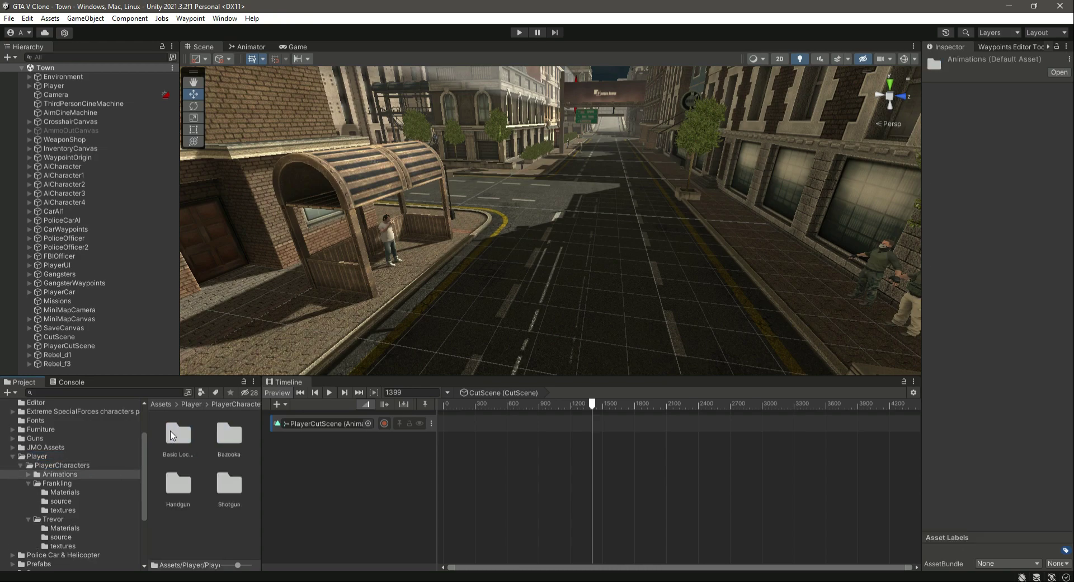
double_click(181, 442)
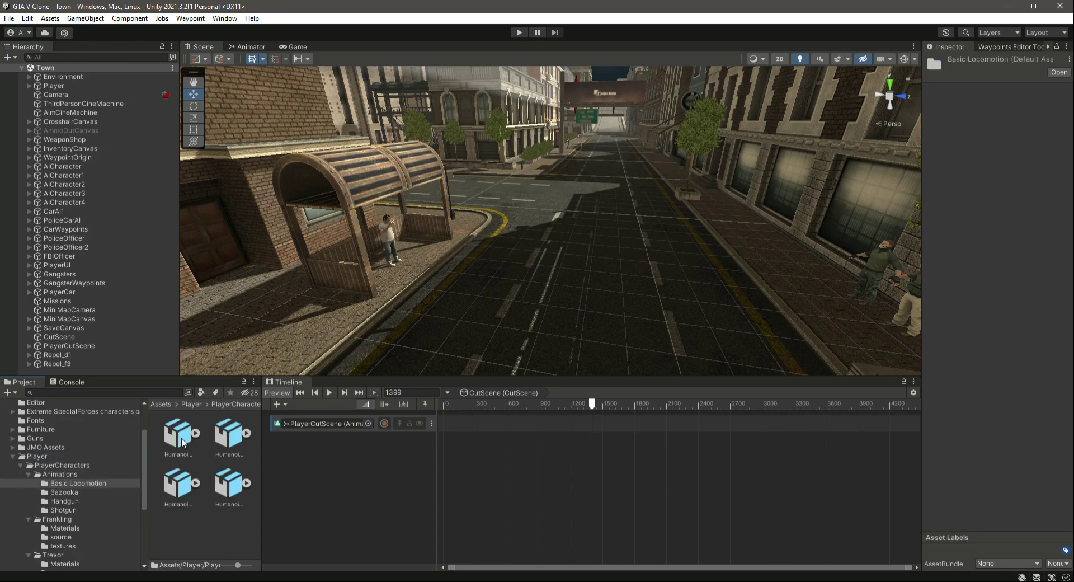
Preview the Humanoid@Idle Unarmed animation and try to place it on the PlayerCutScene animation track
left_click(183, 441)
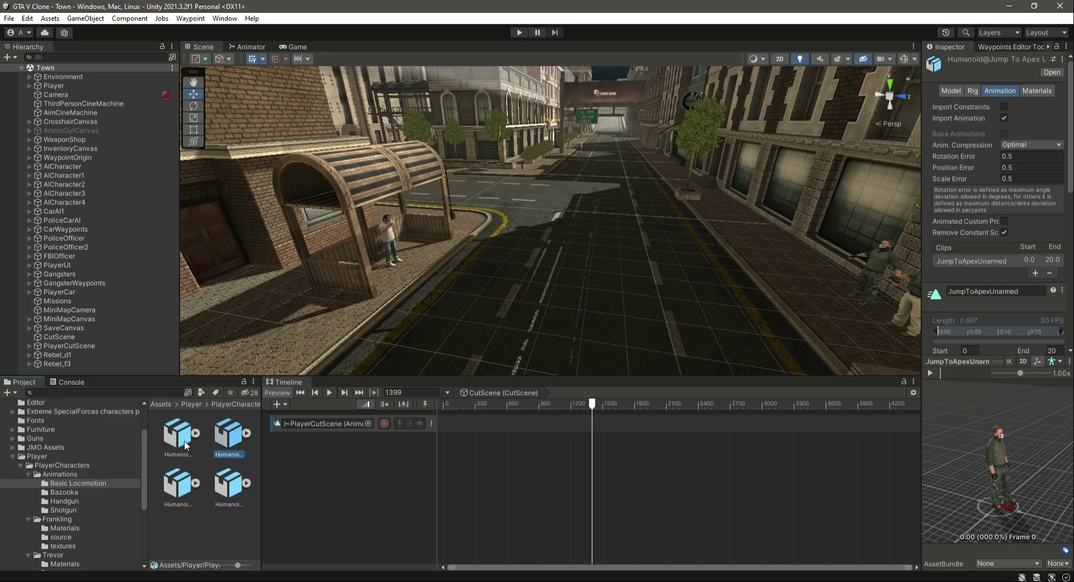
left_click(930, 374)
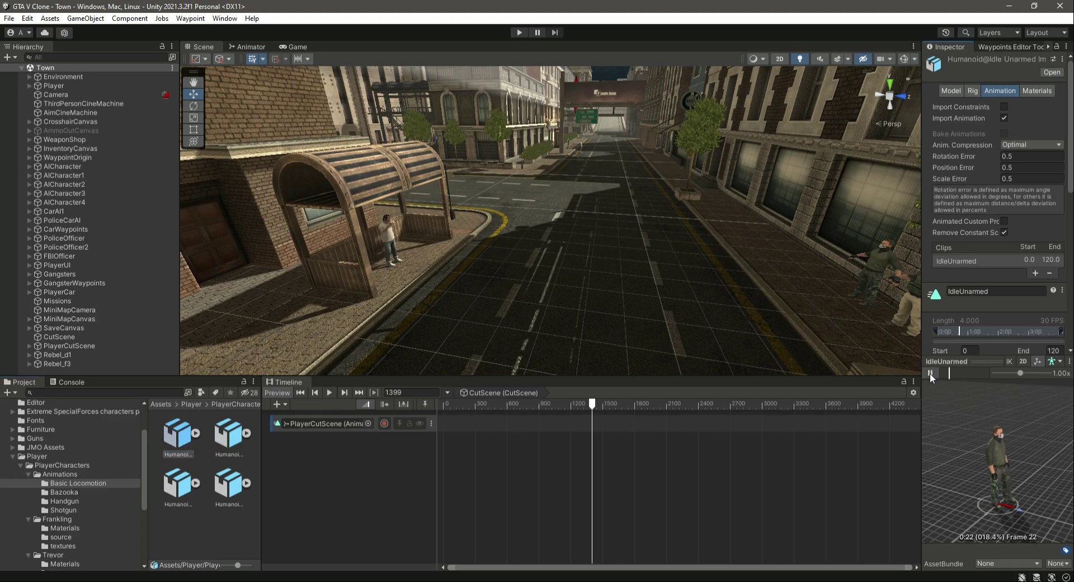
left_click(929, 373)
left_click_drag(179, 433, 699, 431)
left_click_drag(251, 447, 248, 446)
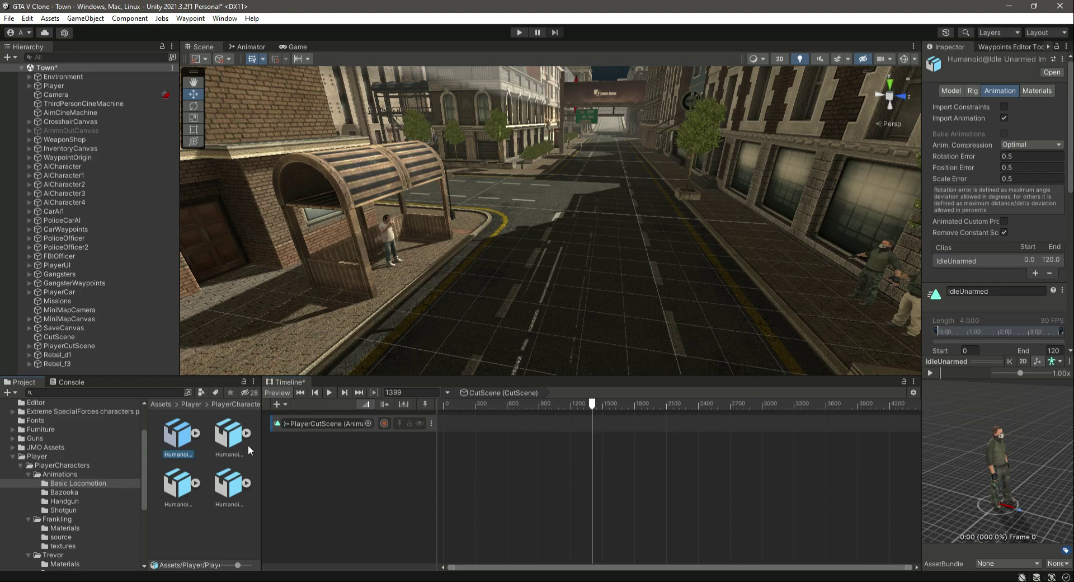
Expand the Humanoid@Idle Unarmed asset and place its IdleUnarmed clip on the PlayerCutScene animation track at frame 1399
left_click_drag(180, 433, 592, 426)
left_click(195, 432)
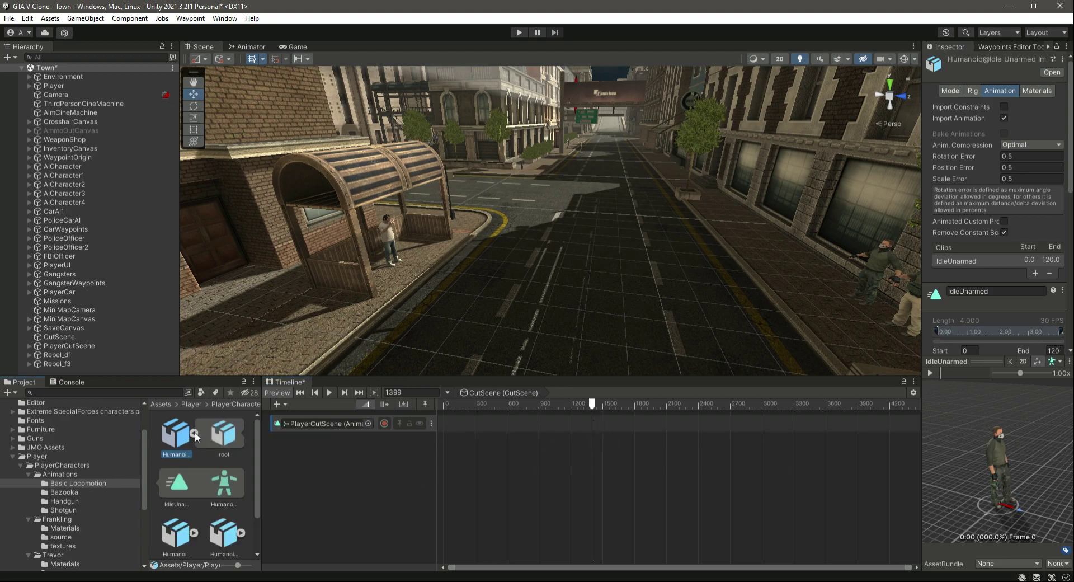
left_click(176, 488)
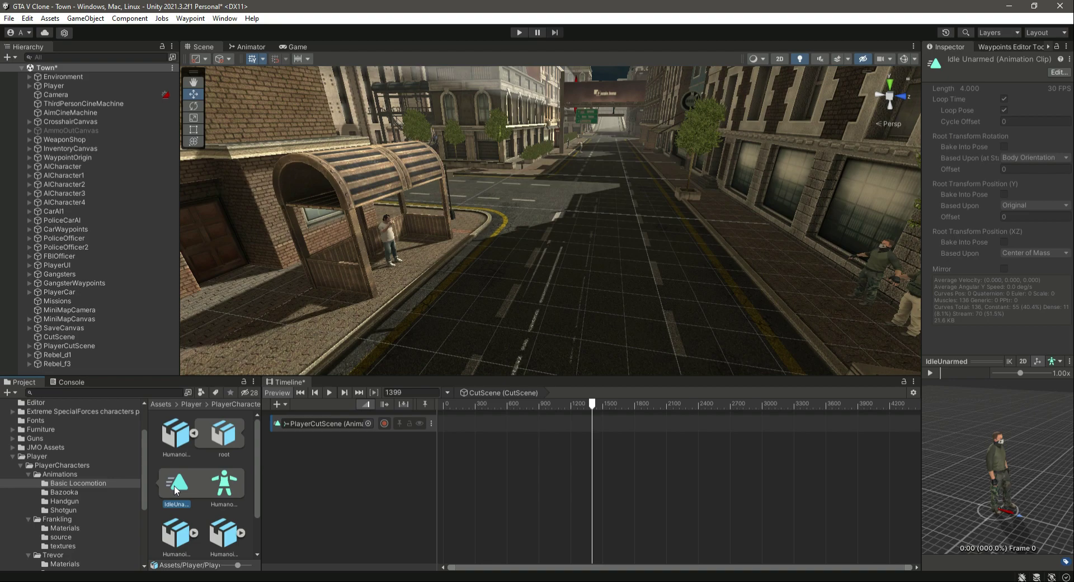
left_click_drag(175, 486, 602, 426)
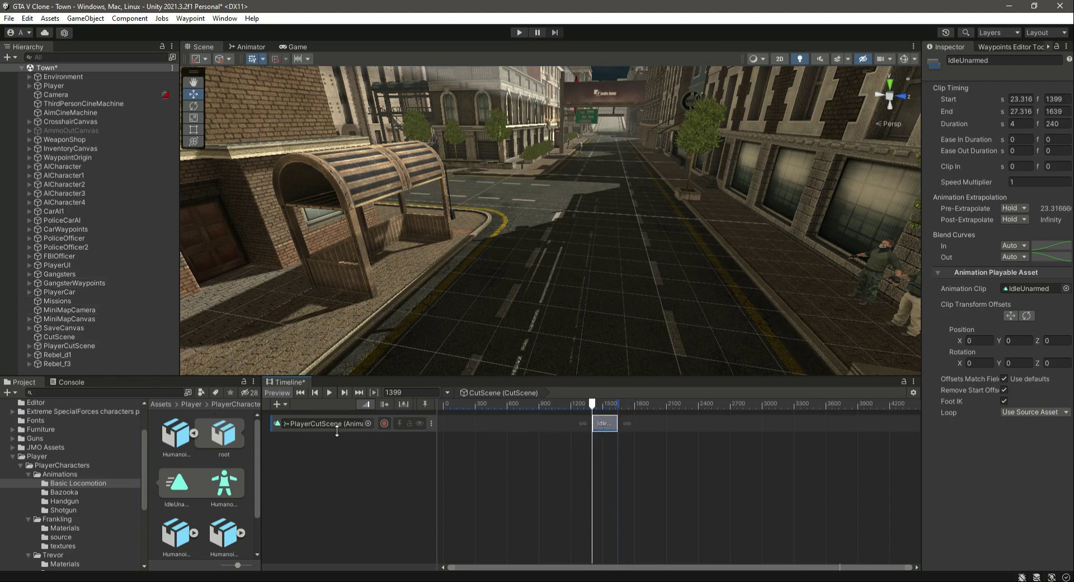
Reopen the CutScene object's timeline, play it briefly, and move the playhead to frame 1406 near the start of the IdleUnarmed clip
left_click(73, 342)
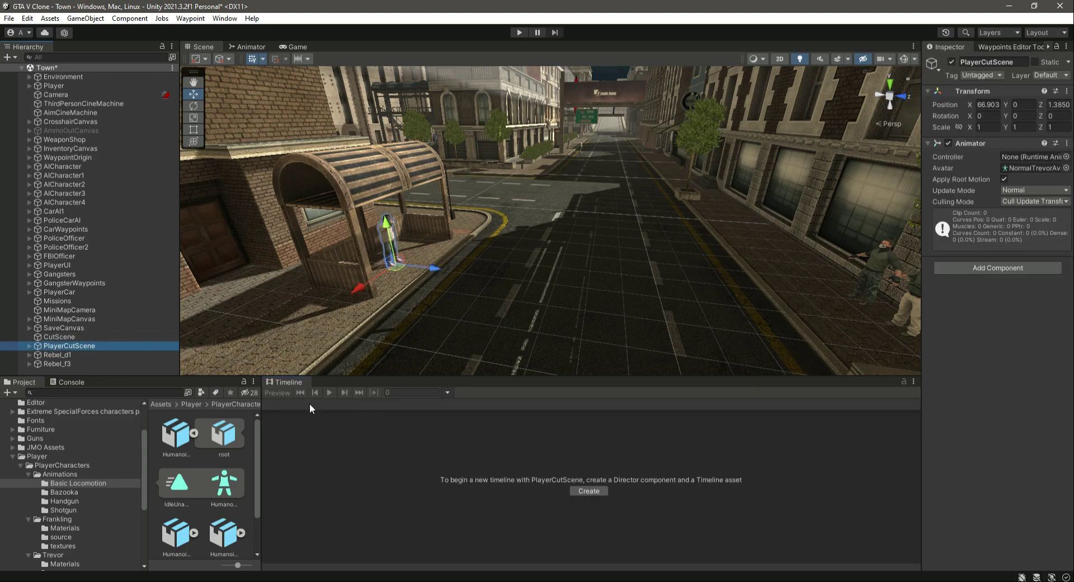
left_click(59, 336)
left_click(329, 393)
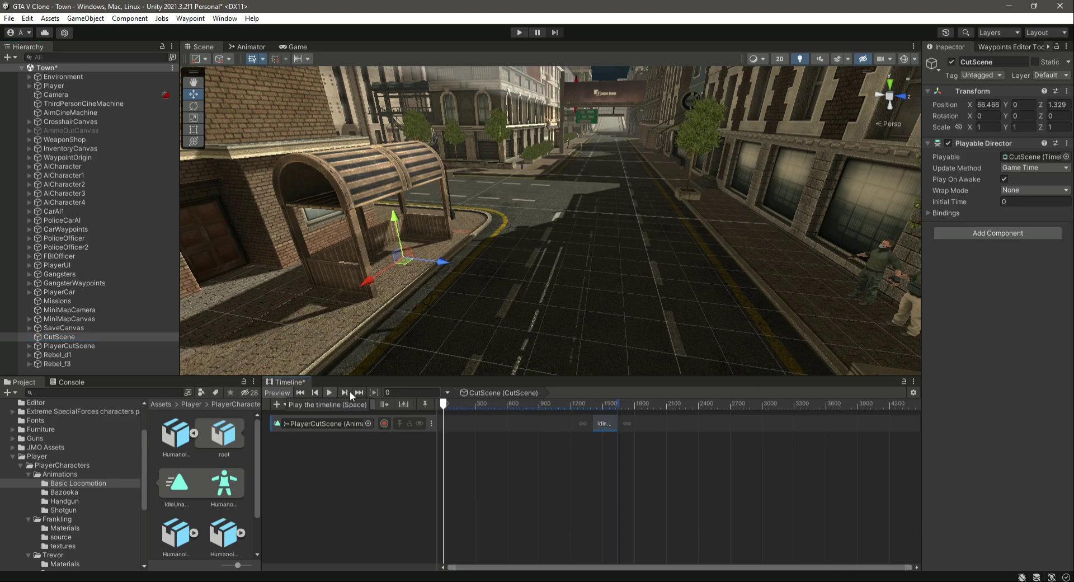
left_click(328, 394)
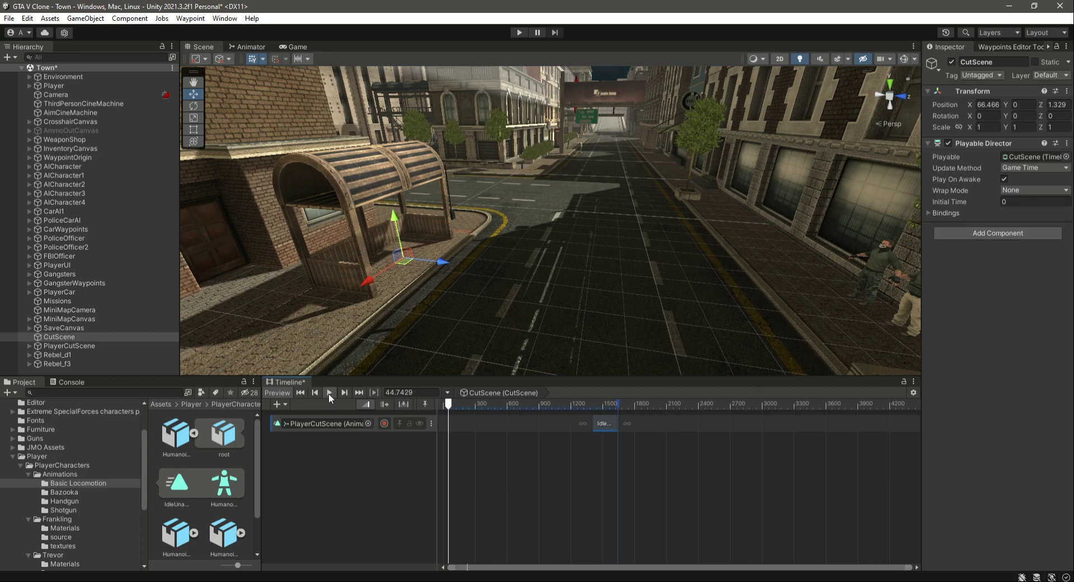
left_click_drag(449, 406, 593, 408)
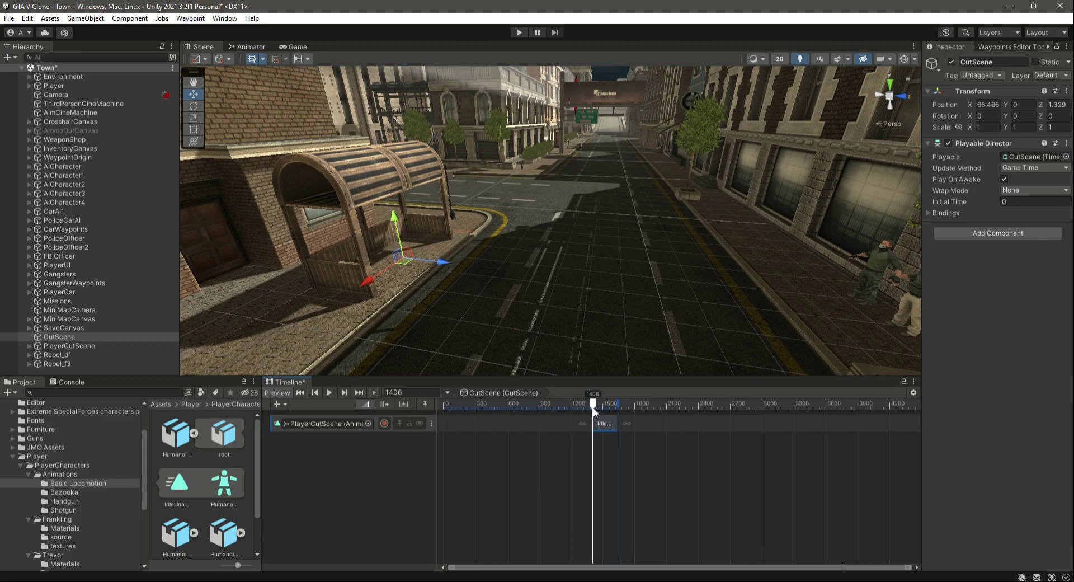
left_click(384, 424)
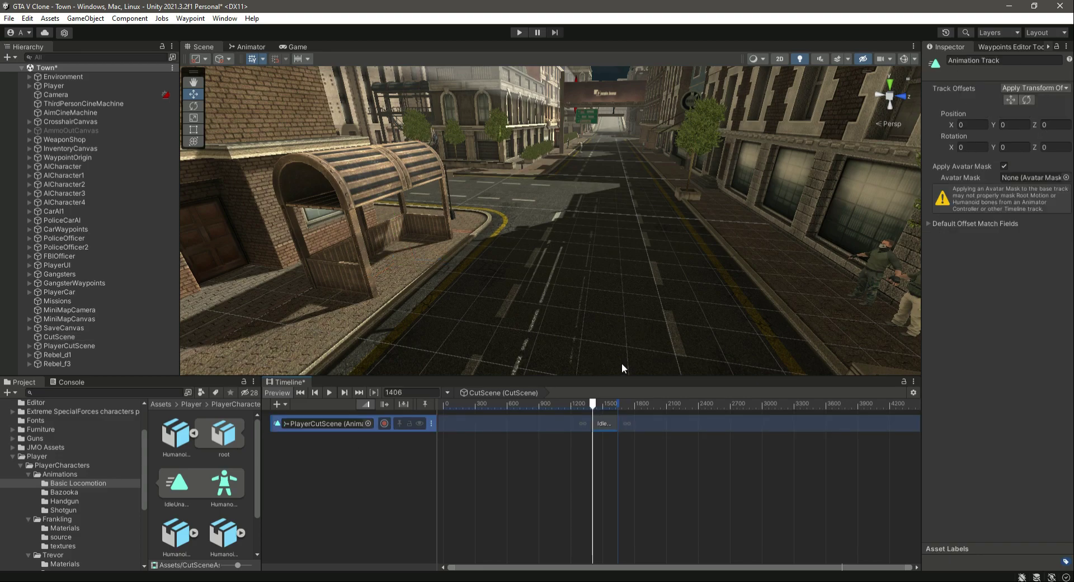
left_click(385, 424)
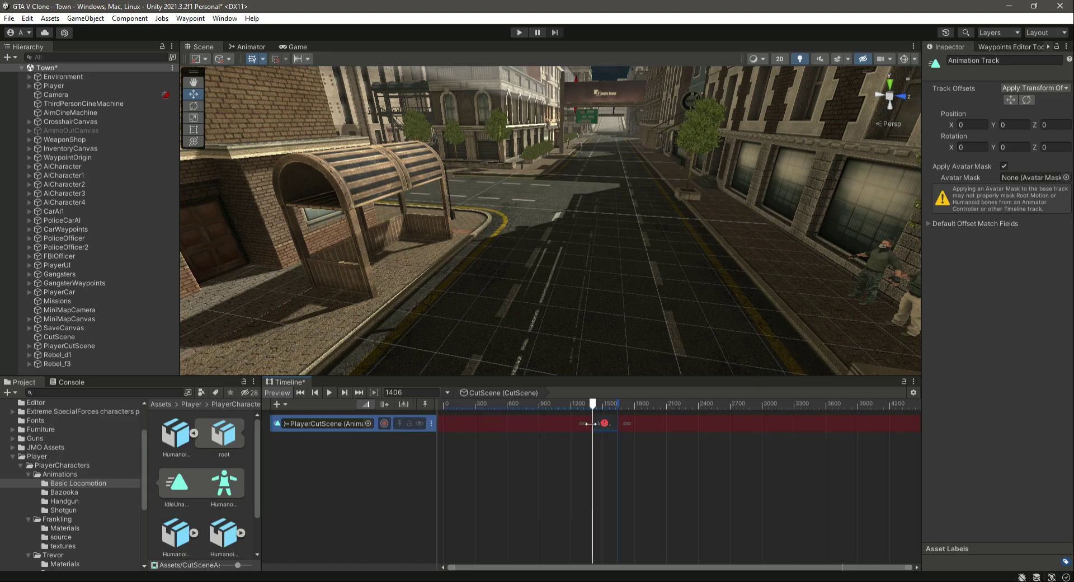
left_click(384, 424)
Add an override track to the PlayerCutScene animation track and rename it PlayerTransform
right_click(375, 428)
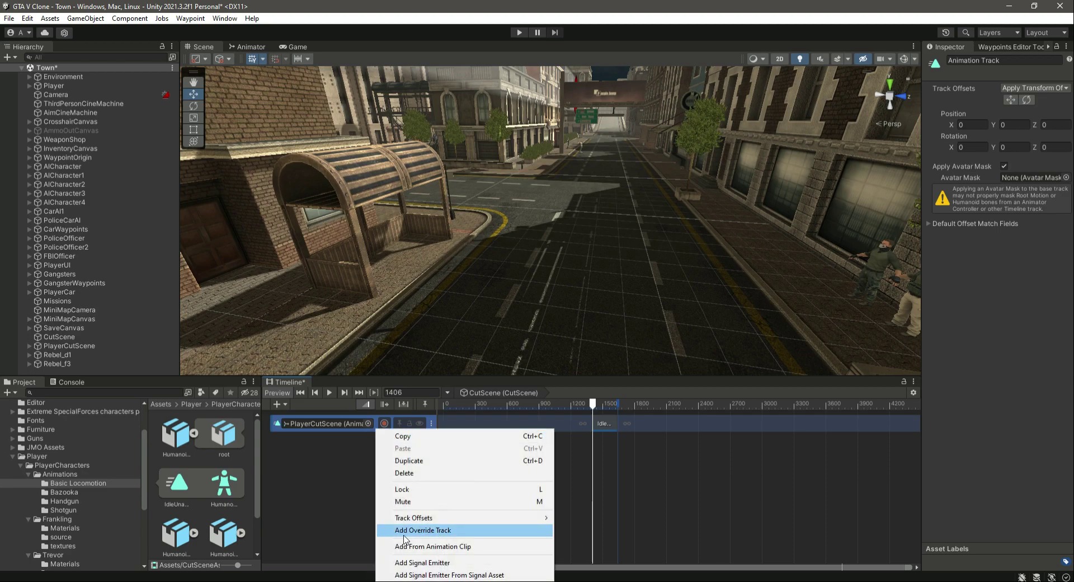
right_click(374, 421)
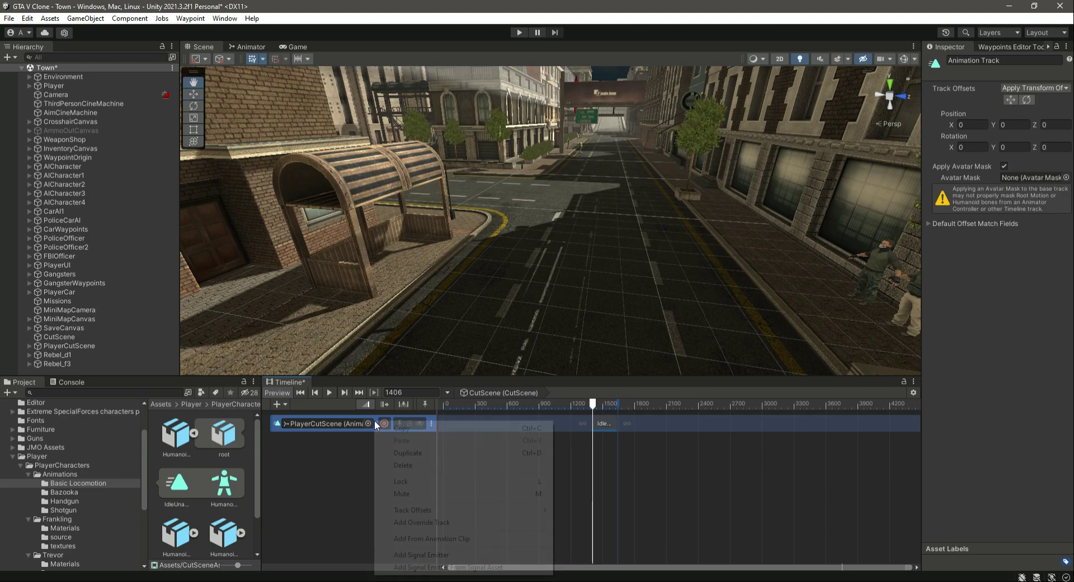
left_click(423, 522)
left_click(309, 445)
double_click(309, 445)
type("Pl")
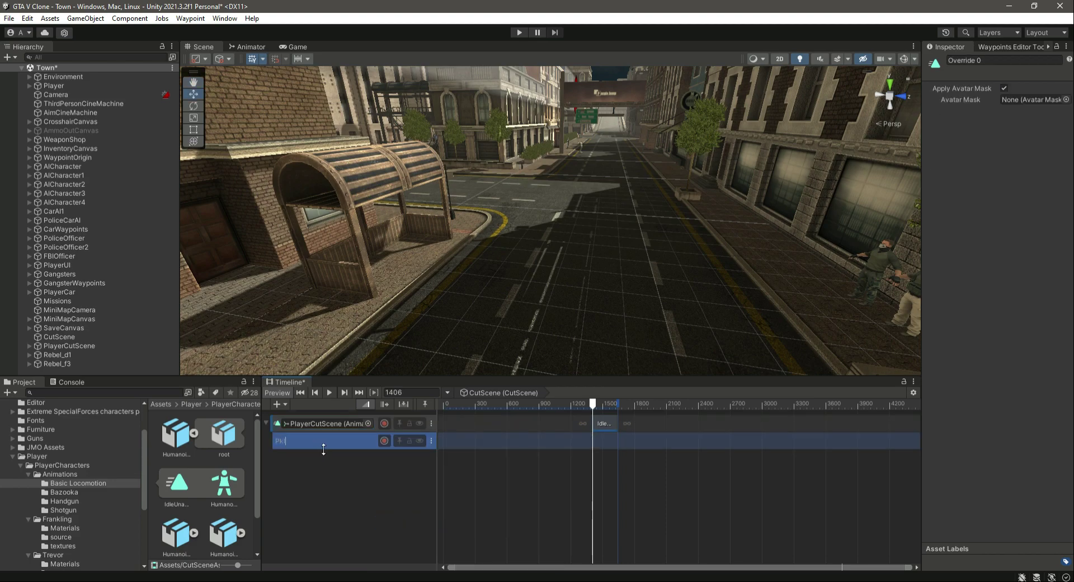
type("ayerTransform")
left_click(376, 452)
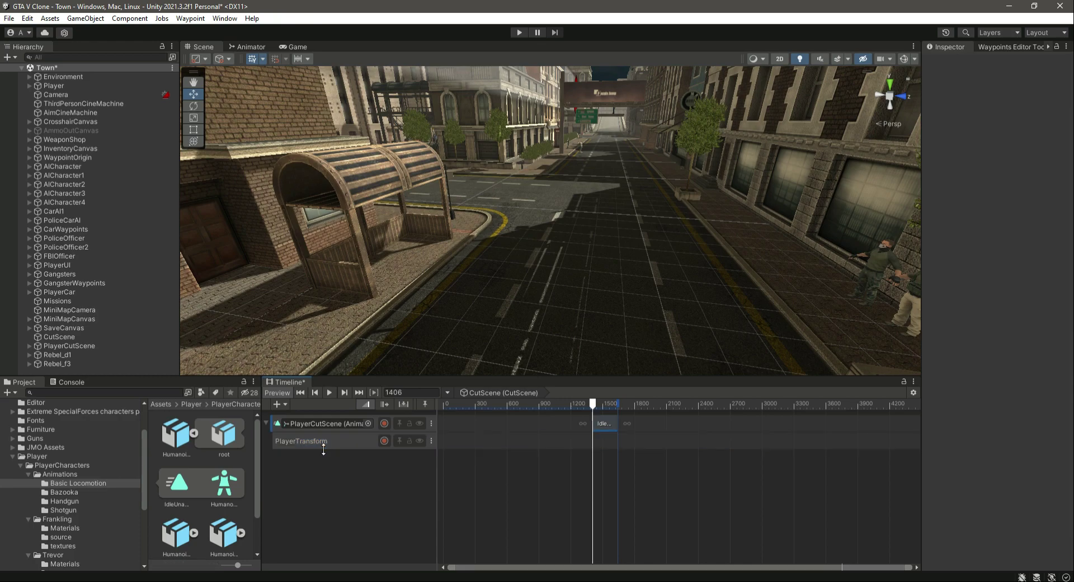
left_click(384, 441)
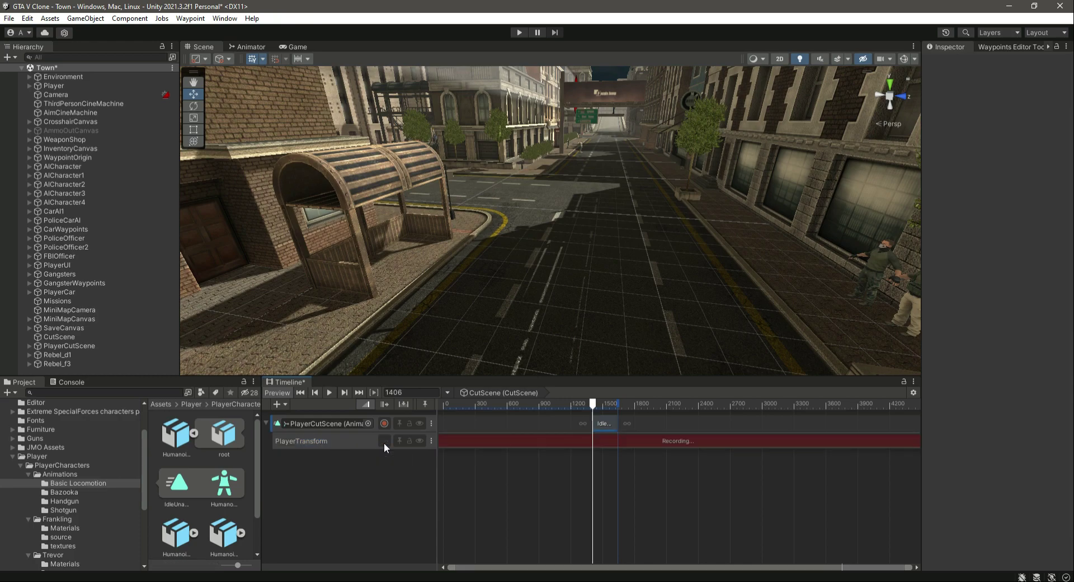
left_click(383, 441)
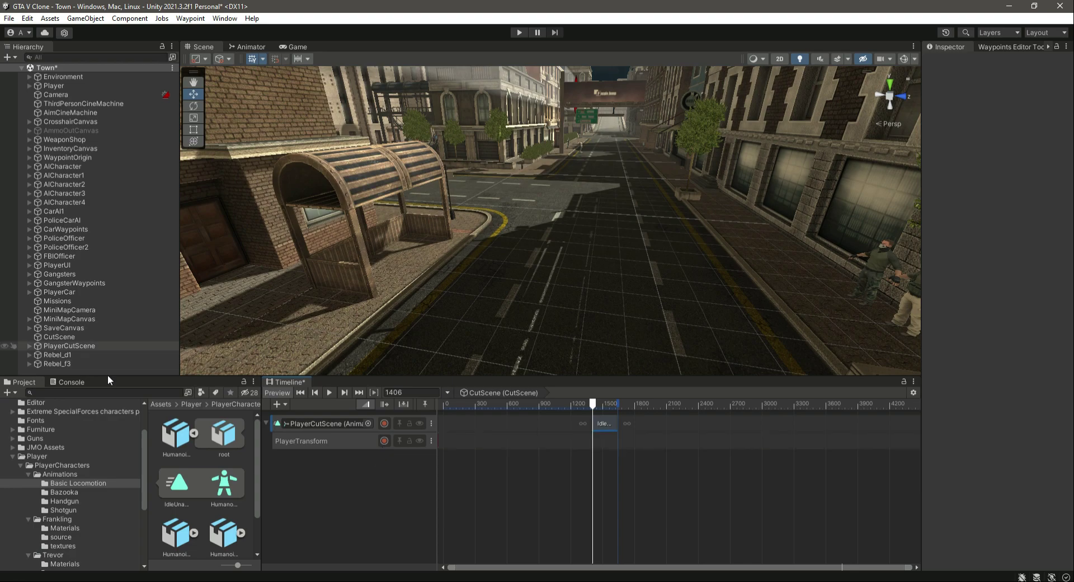
left_click(72, 345)
left_click(1066, 91)
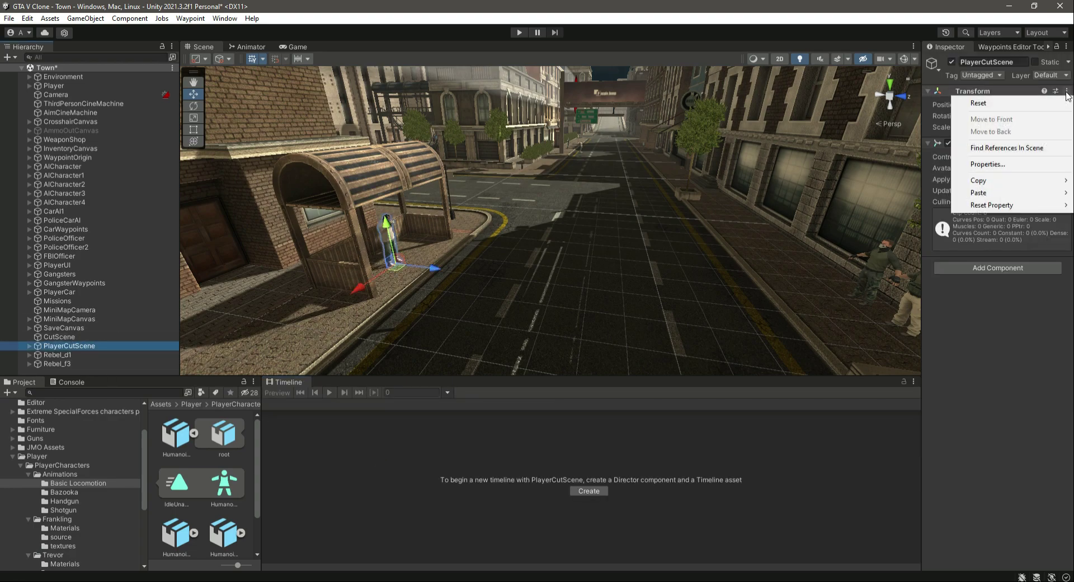
left_click(999, 361)
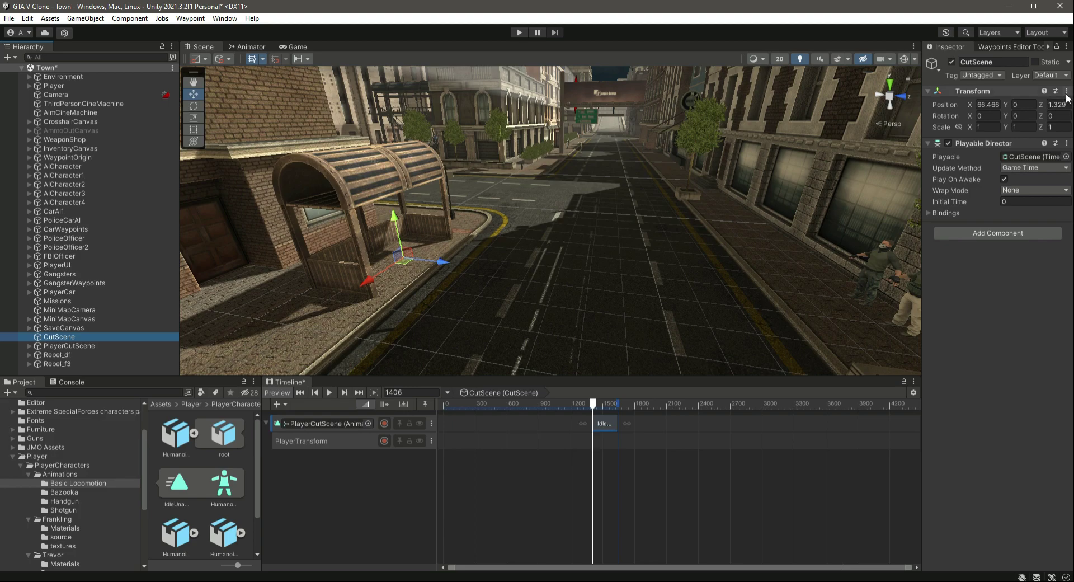
left_click(1067, 92)
mouse_move(1002, 181)
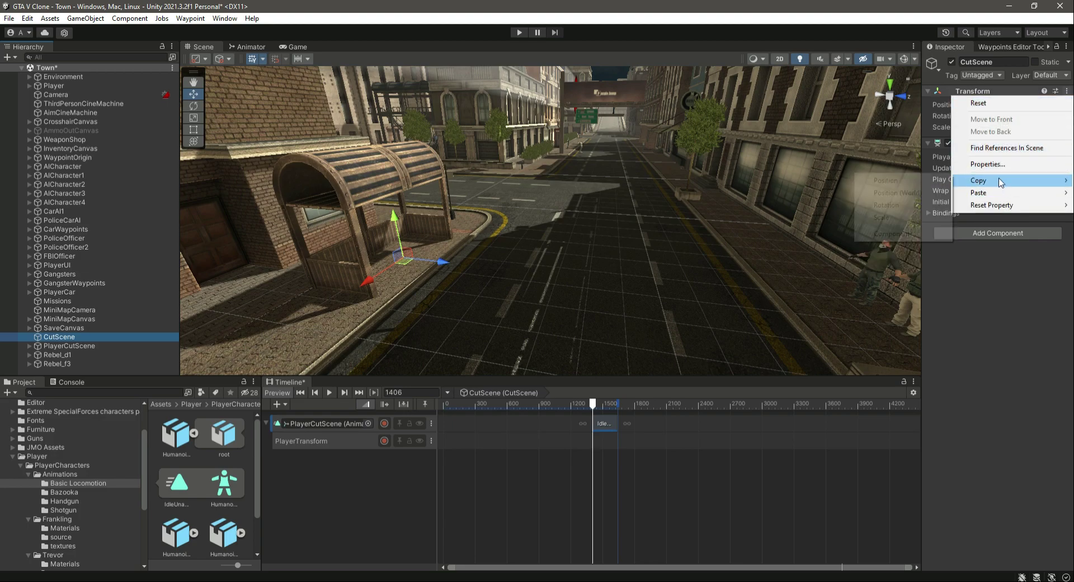
left_click(892, 234)
left_click(84, 337)
Copy the Transform component of the PlayerCutScene object
left_click(84, 346)
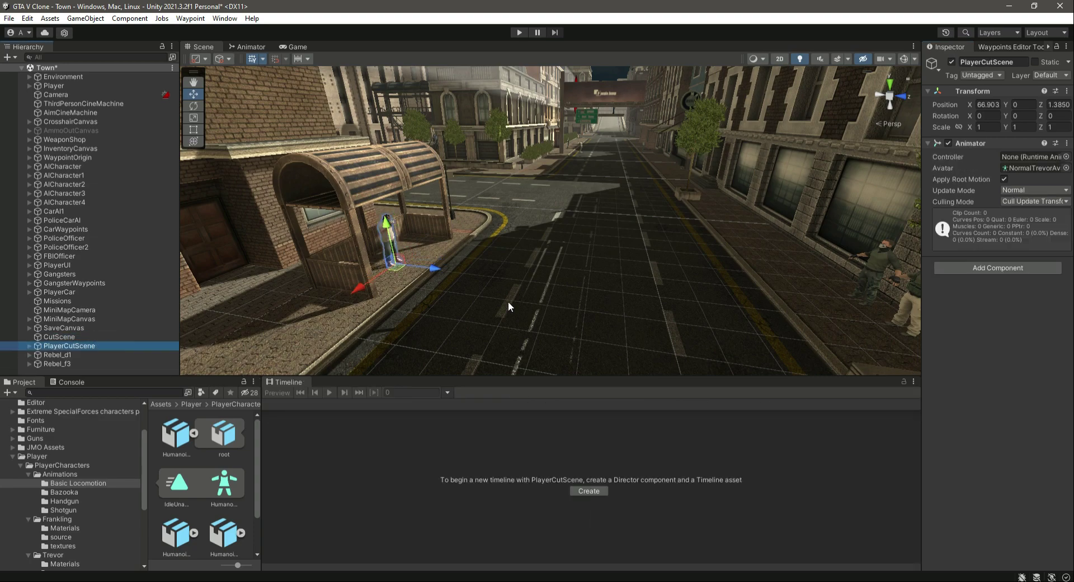
left_click(1067, 90)
mouse_move(1004, 181)
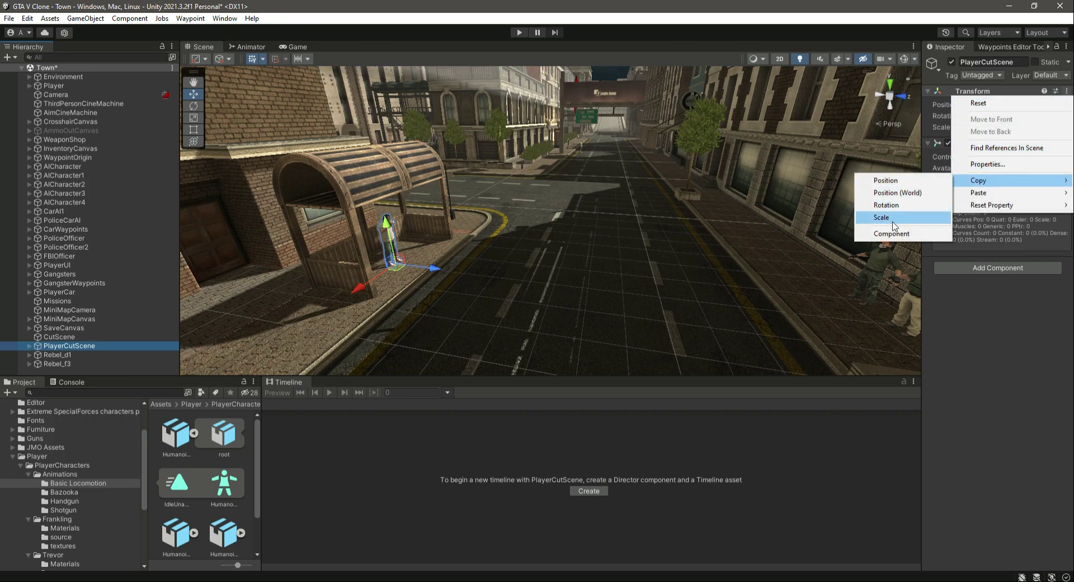
left_click(892, 233)
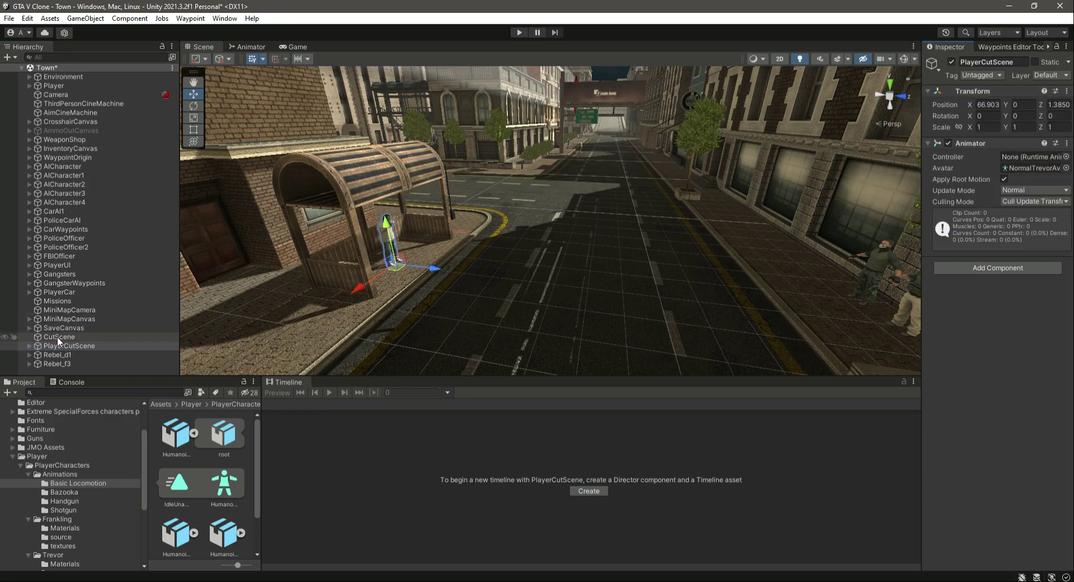
Record a keyframe at frame 1406 on the PlayerTransform track by pasting the copied Transform values onto PlayerCutScene, and end the recording
left_click(57, 337)
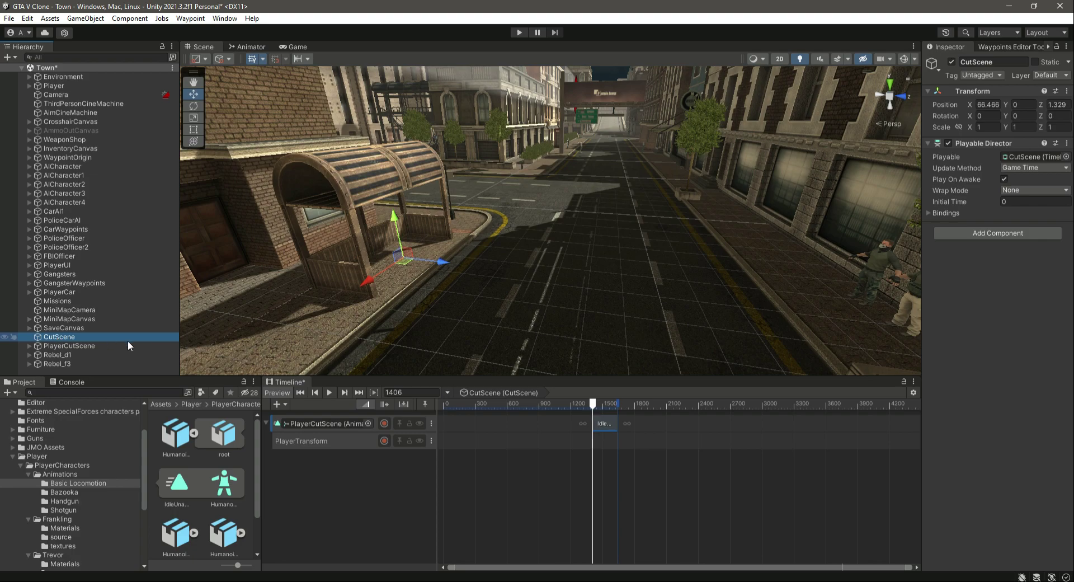
left_click(384, 440)
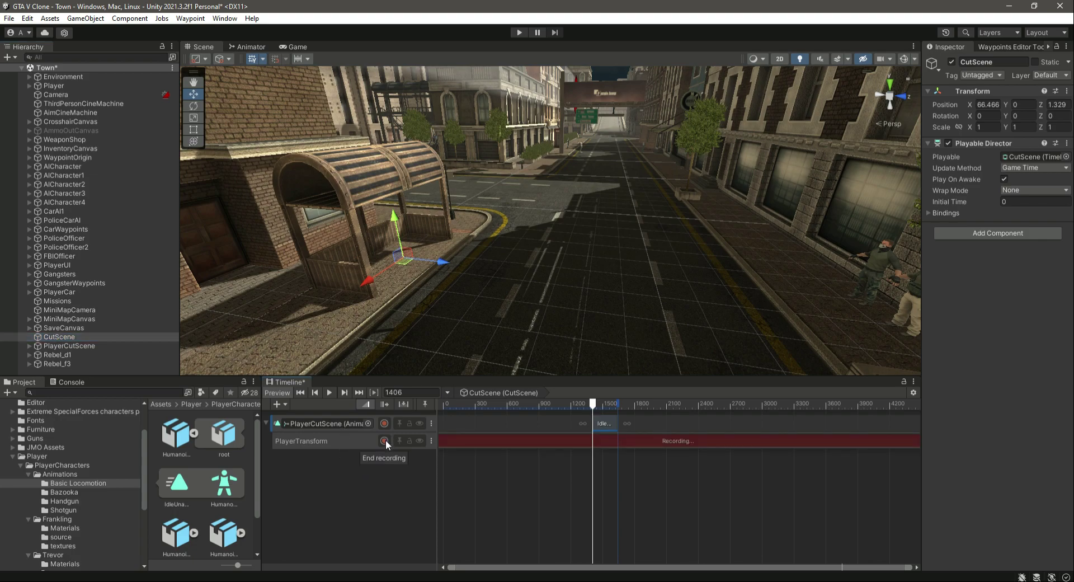
left_click(80, 345)
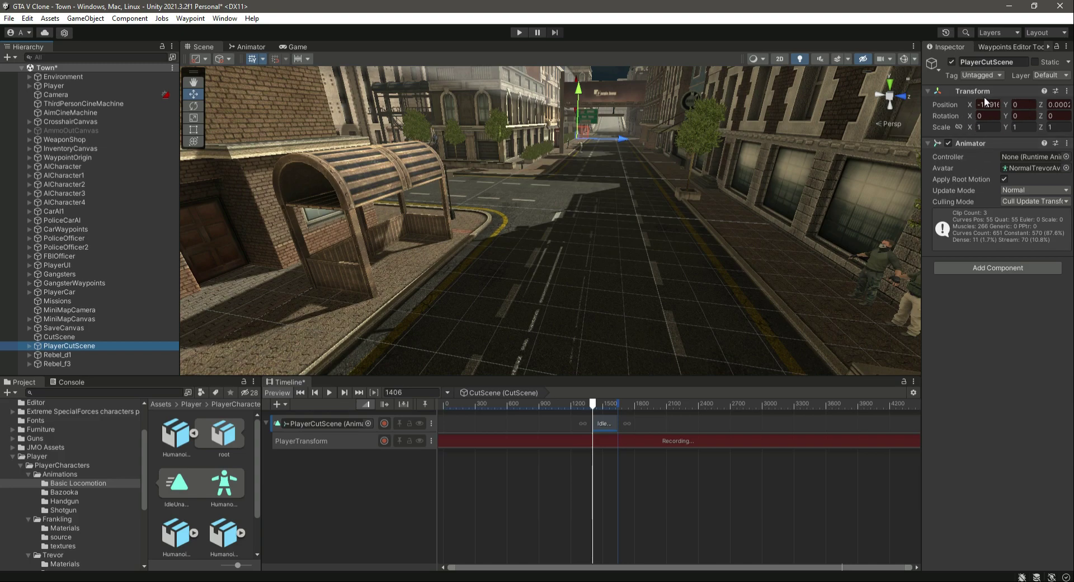
left_click(1066, 90)
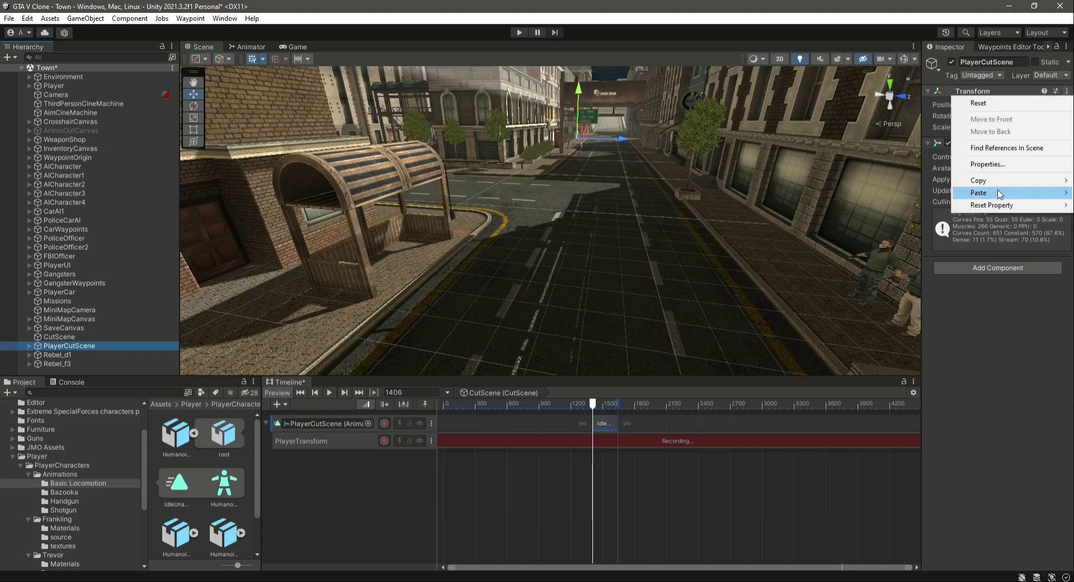
mouse_move(1000, 193)
left_click(908, 256)
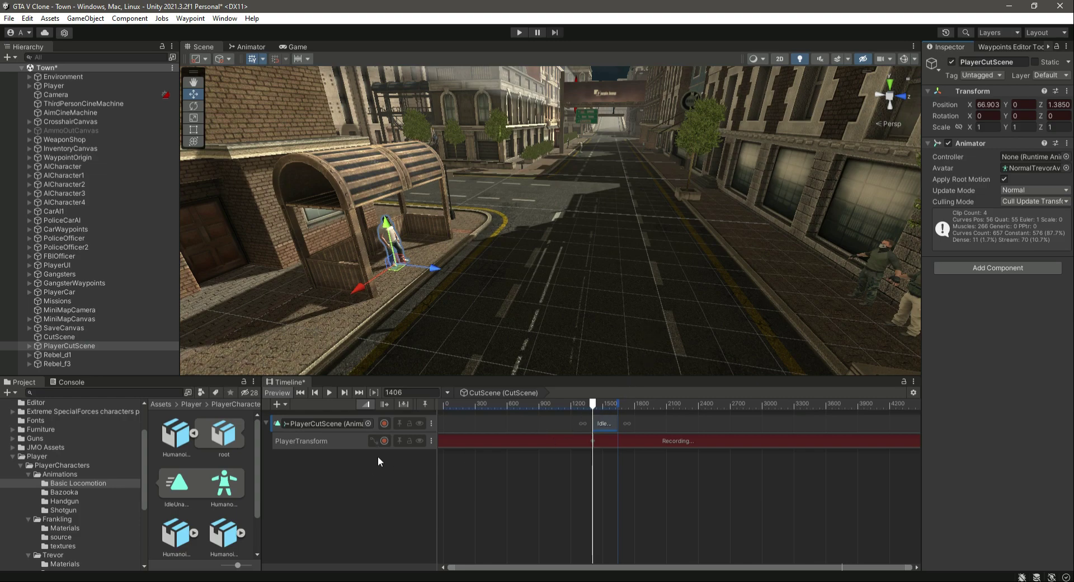
left_click(384, 441)
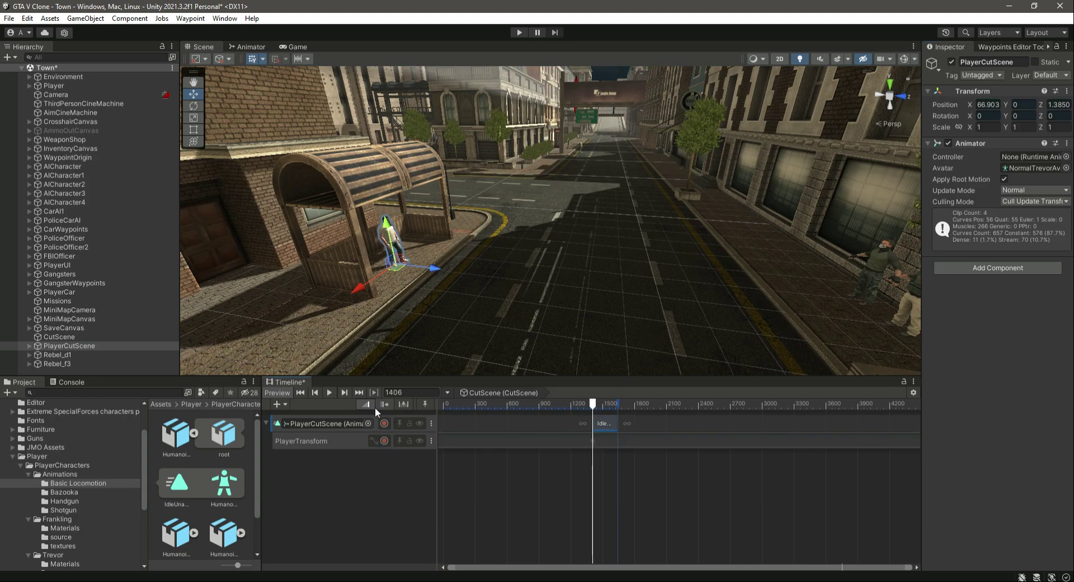
Play the timeline from frame 1406 to preview the character's idle animation up close, and return the playhead to frame 1406
left_click(329, 394)
right_click_drag(495, 319, 471, 301)
scroll(471, 301, "up", 10)
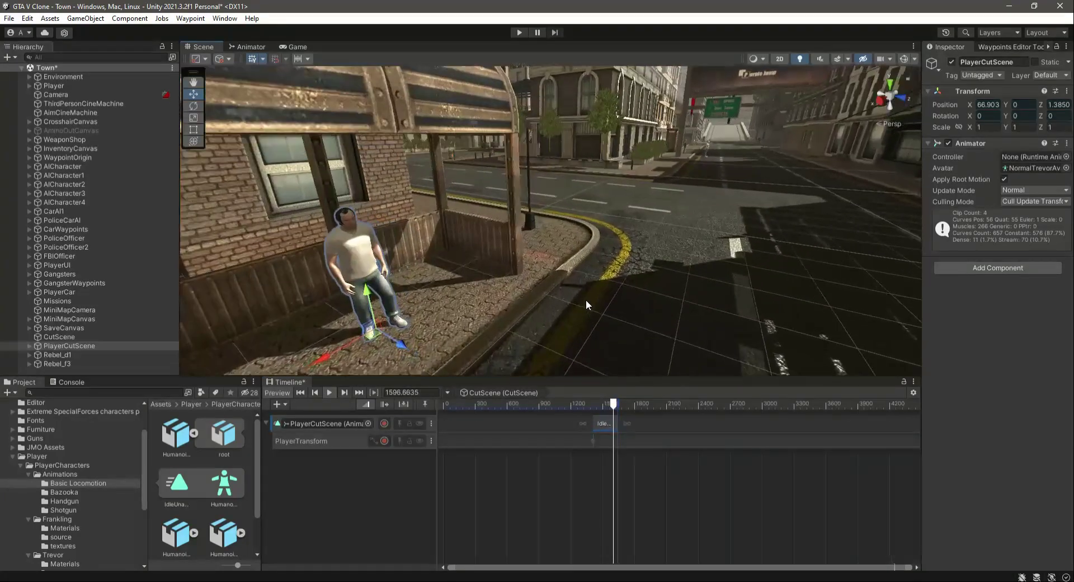
right_click_drag(585, 301, 482, 304)
scroll(482, 304, "up", 5)
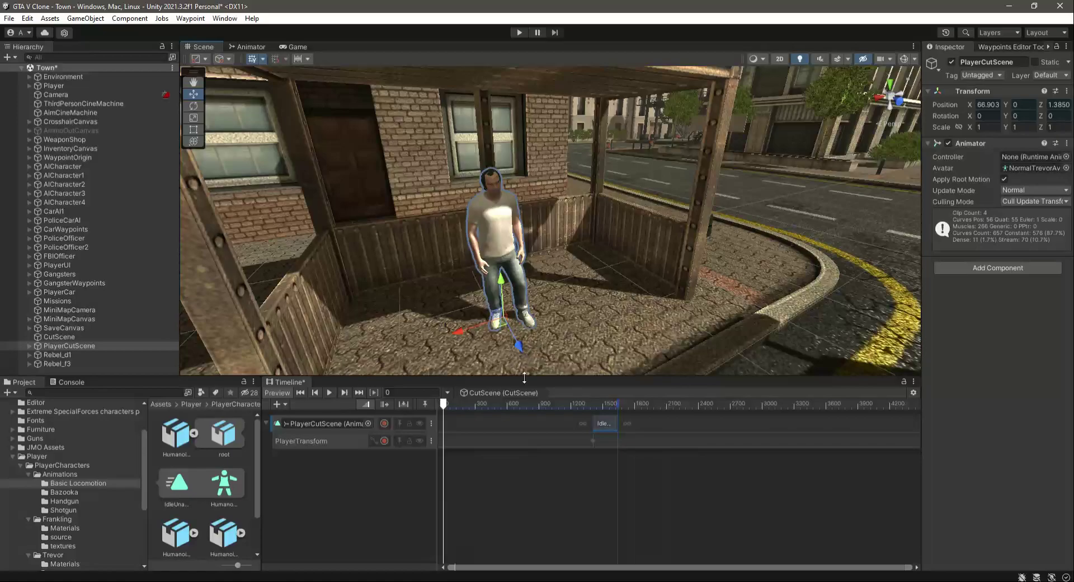
left_click_drag(444, 407, 596, 408)
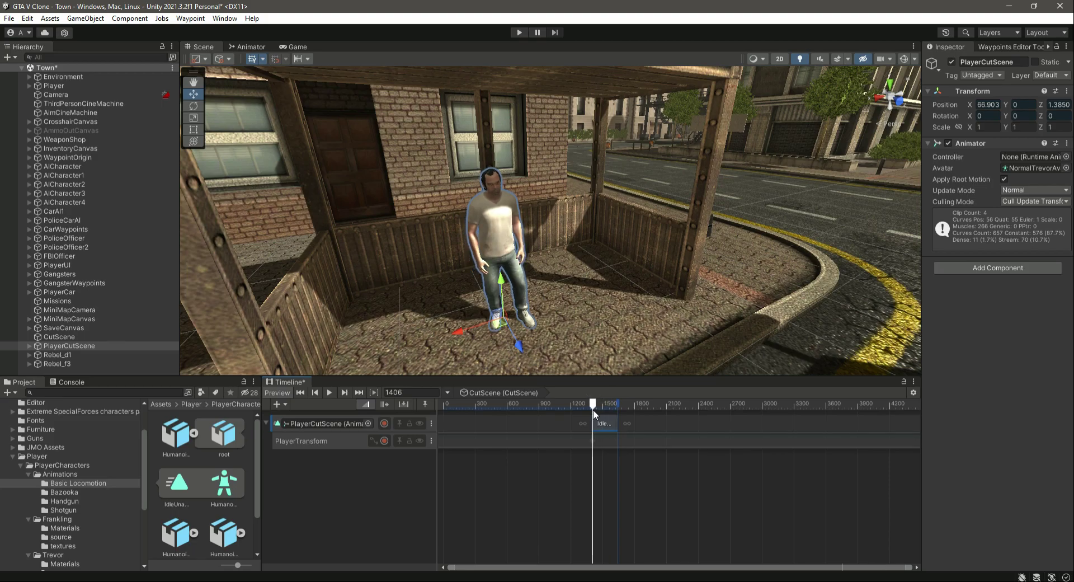
Duplicate the IdleUnarmed clip on the PlayerCutScene track
left_click(604, 423)
right_click_drag(502, 301, 670, 304)
scroll(672, 304, "down", 8)
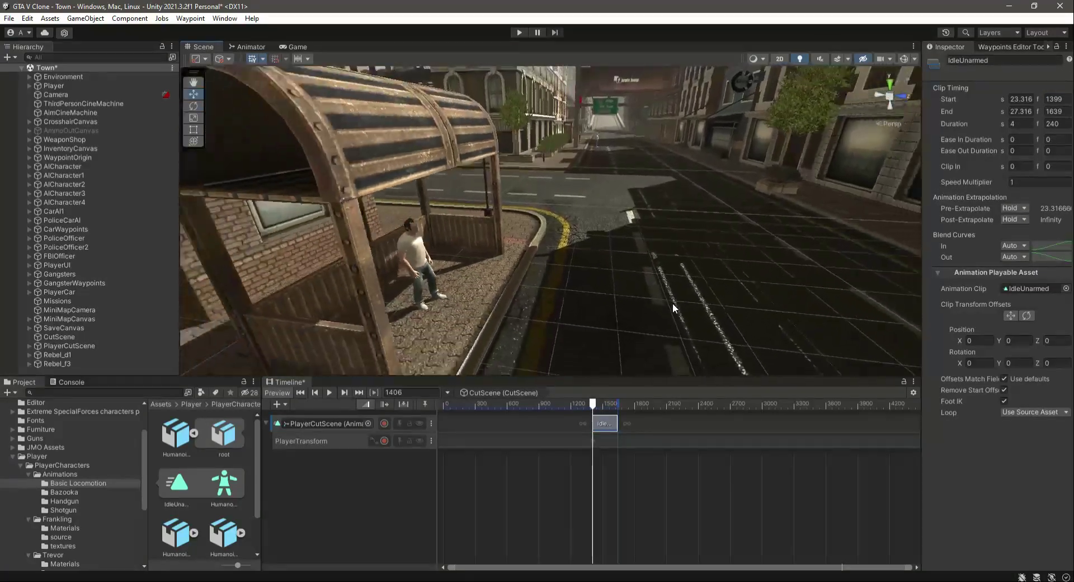
scroll(679, 301, "down", 5)
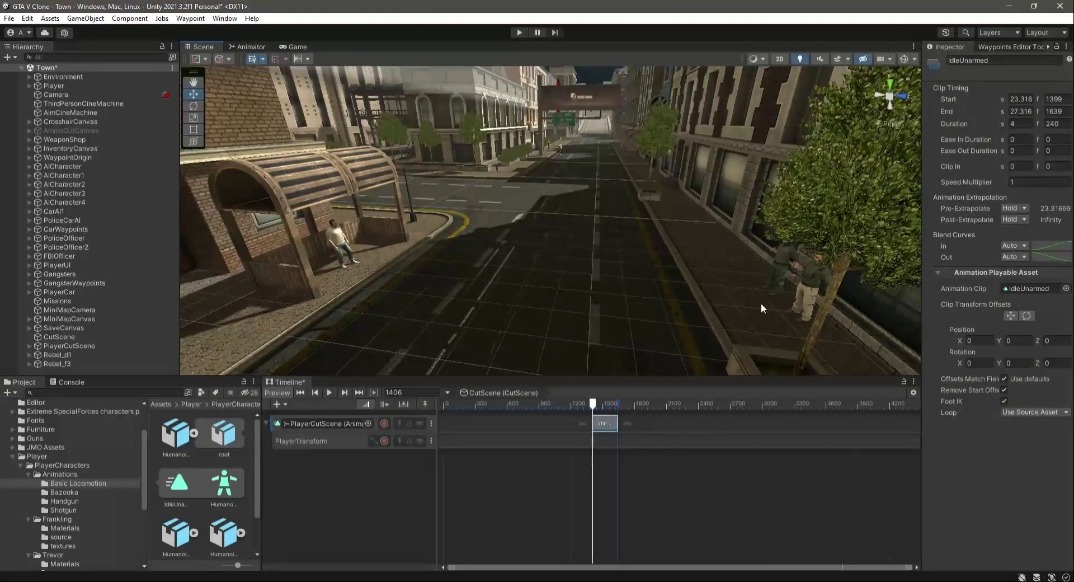
right_click_drag(513, 297, 467, 279)
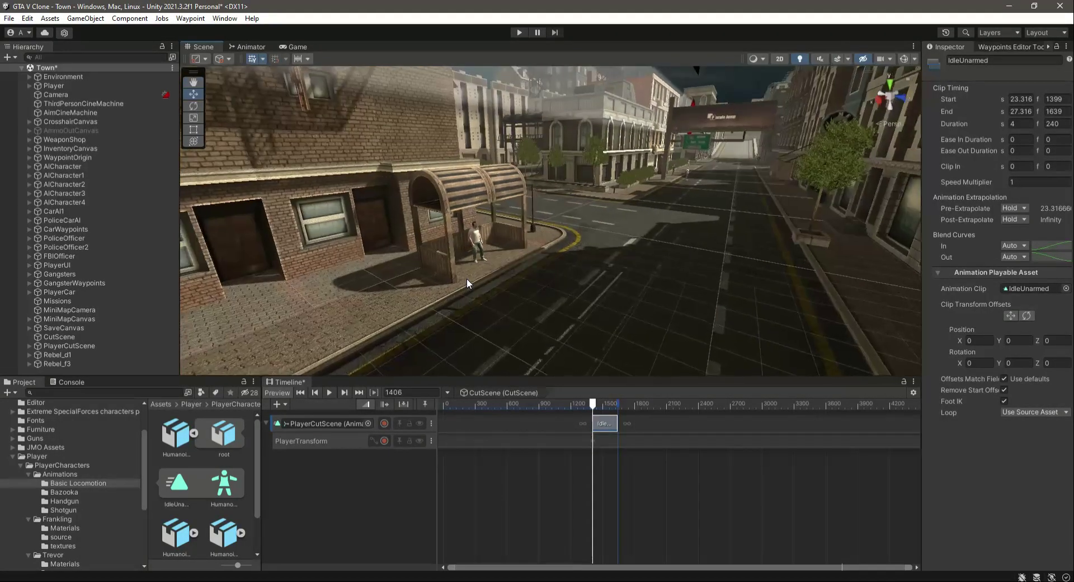
scroll(466, 278, "up", 4)
right_click_drag(691, 320, 649, 323)
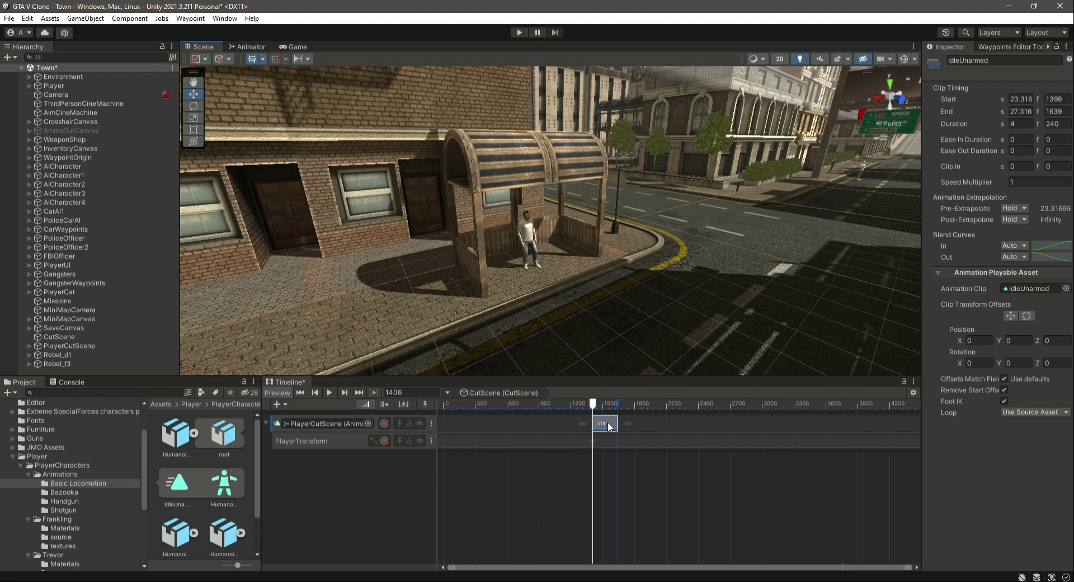
key("ctrl+d")
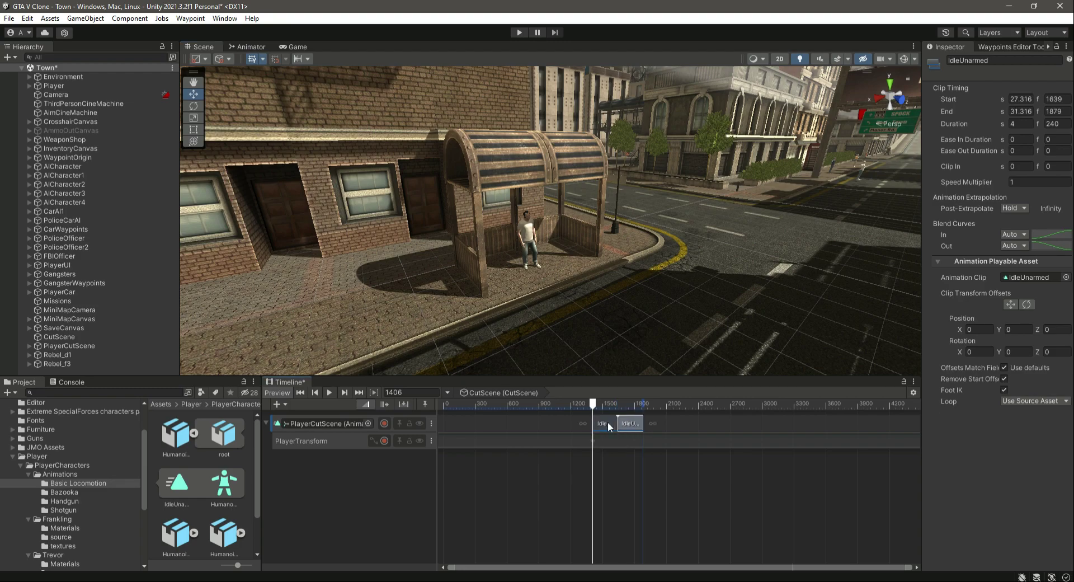
Duplicate the first IdleUnarmed clip to add a third one on the PlayerCutScene track, then preview the timeline and save the scene
right_click(608, 423)
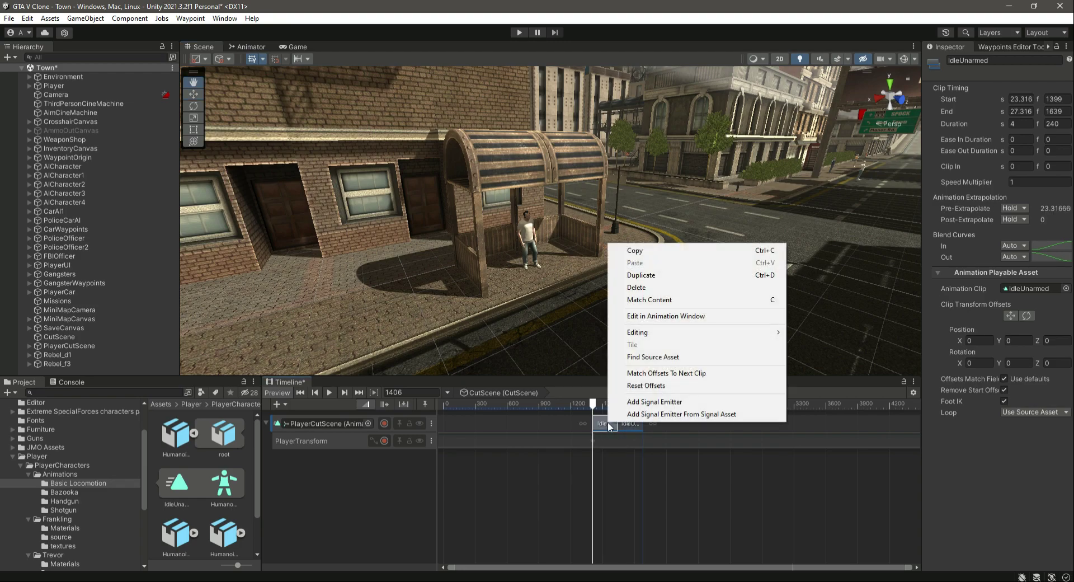
left_click(663, 275)
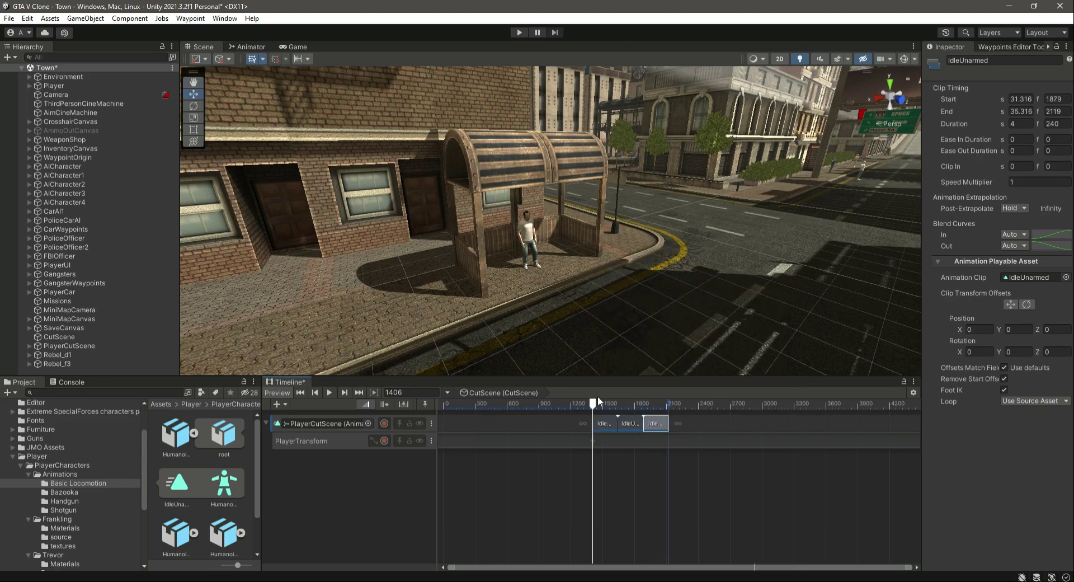
left_click(330, 393)
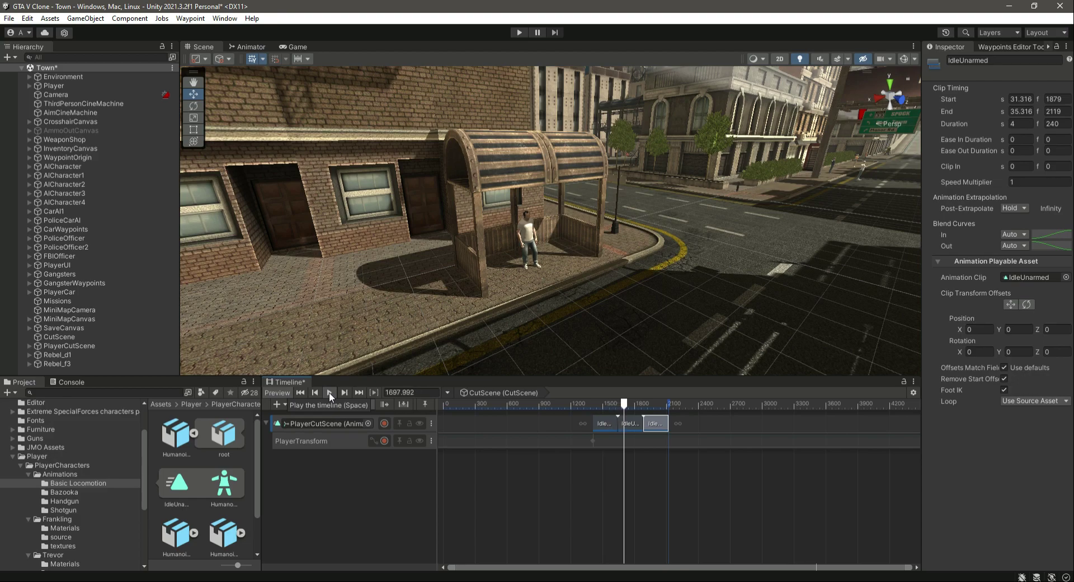
key("ctrl+s")
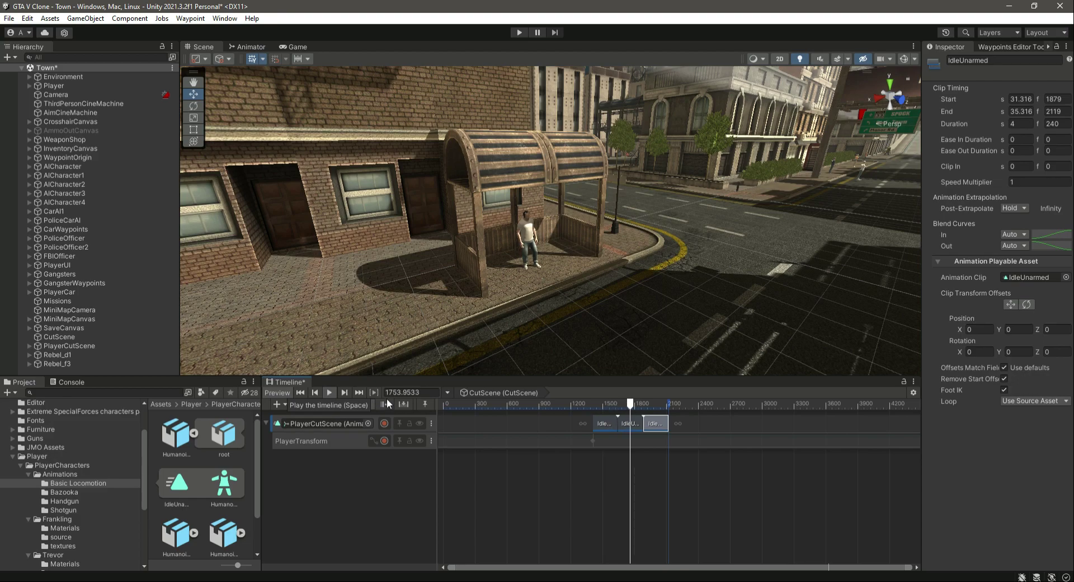
Add a new, unassigned Animation Track to the CutScene timeline
right_click_drag(414, 283, 632, 320)
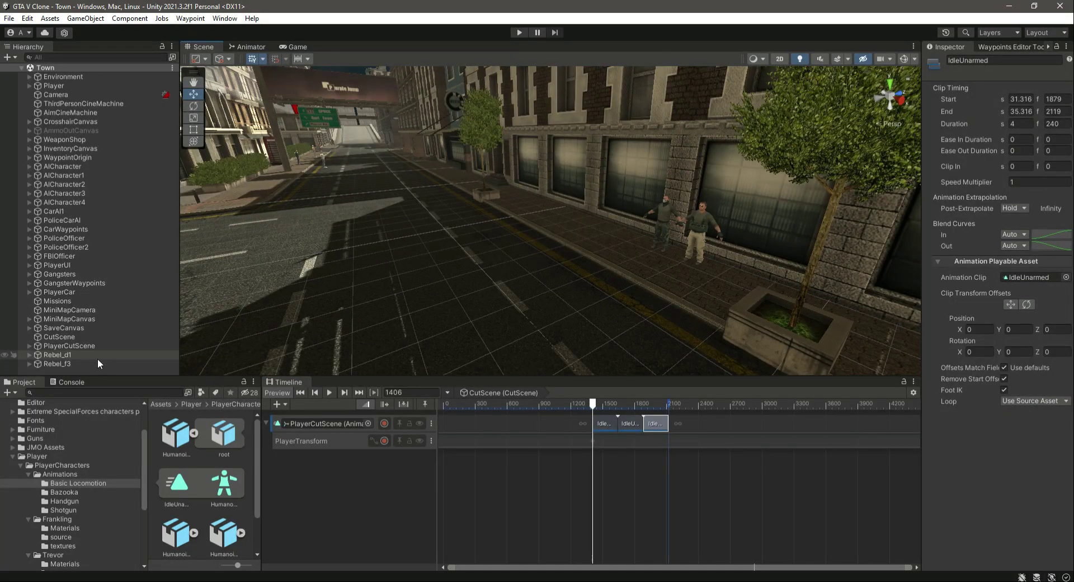
left_click(284, 401)
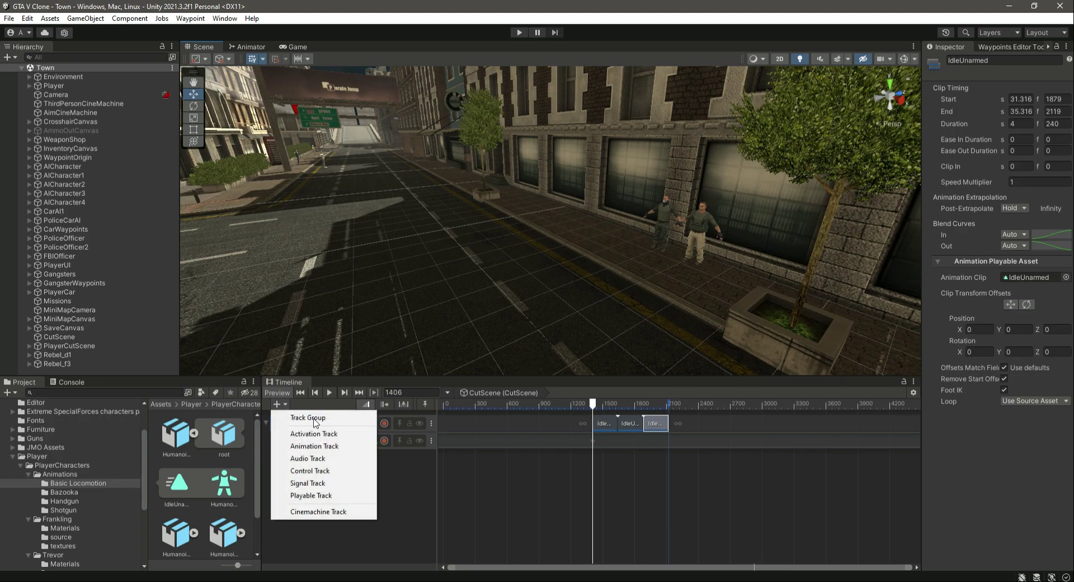
left_click(330, 445)
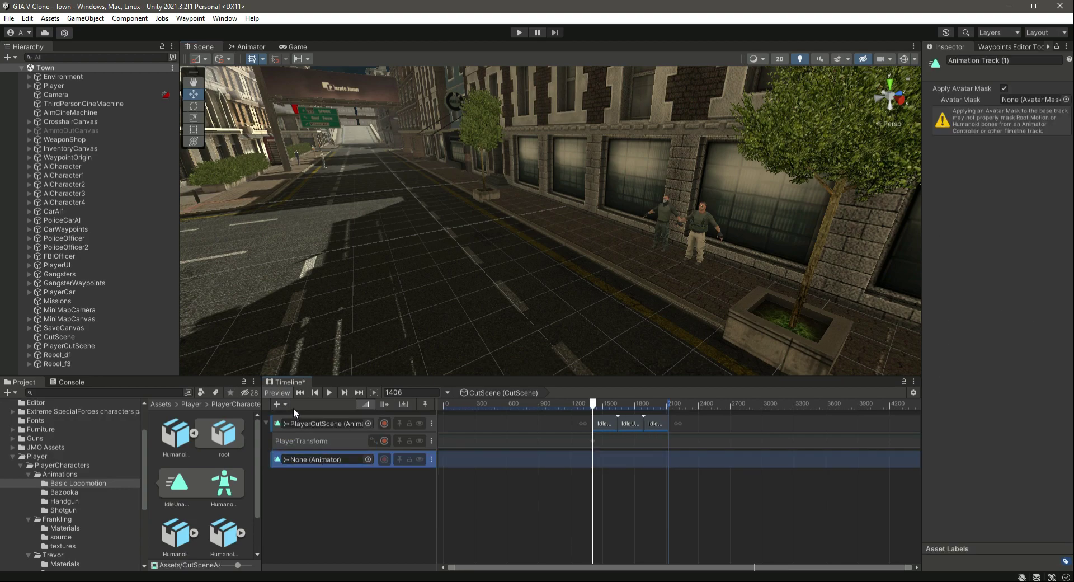
Rename the Rebel_d1 object as Rebel1 and the Rebel_f3 object as Rebel2
left_click(57, 354)
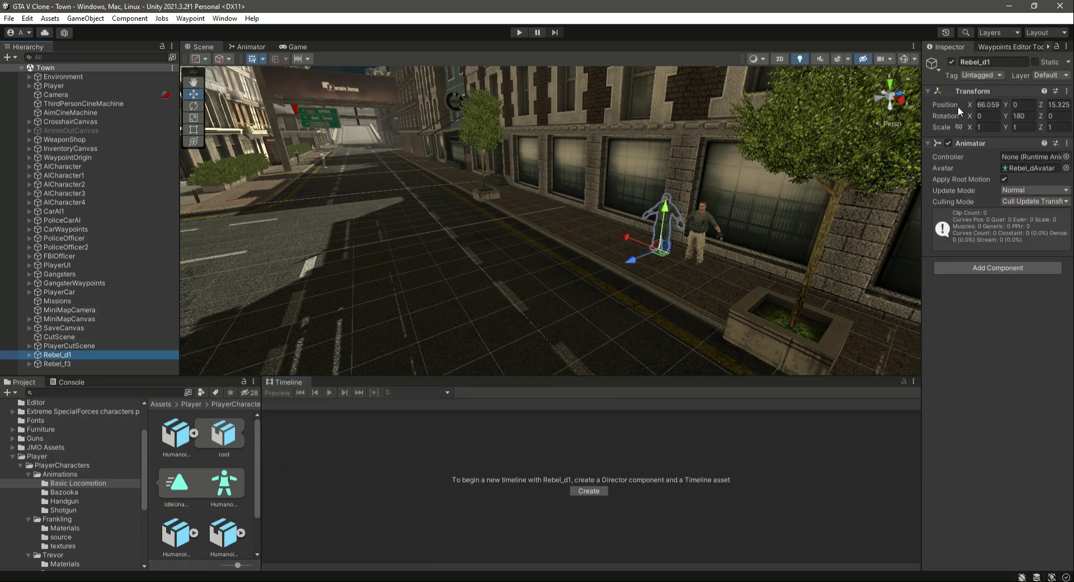
left_click(980, 61)
key("Return")
left_click(57, 364)
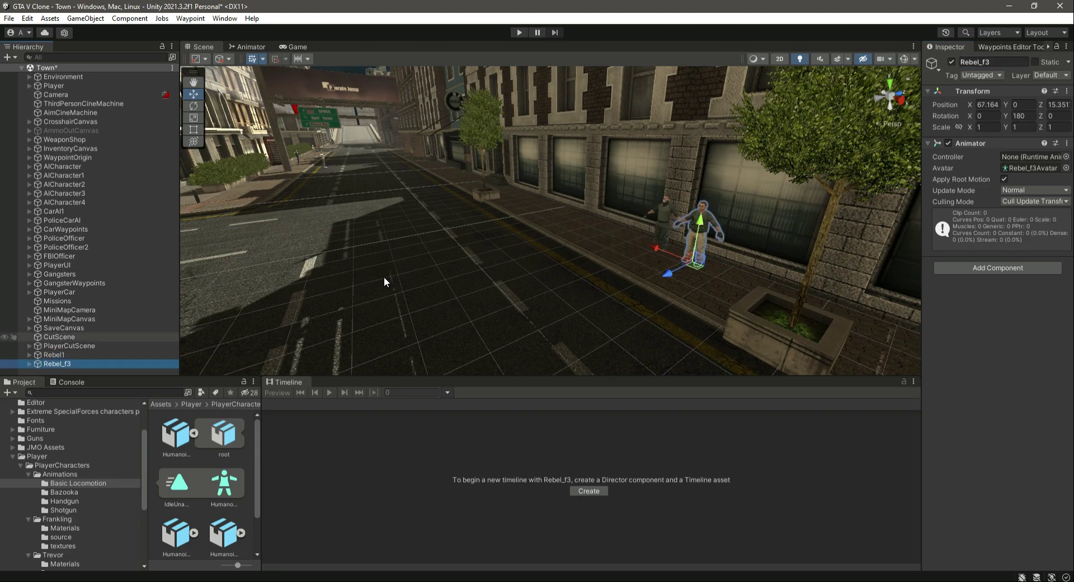
left_click_drag(980, 62, 1015, 64)
type("2")
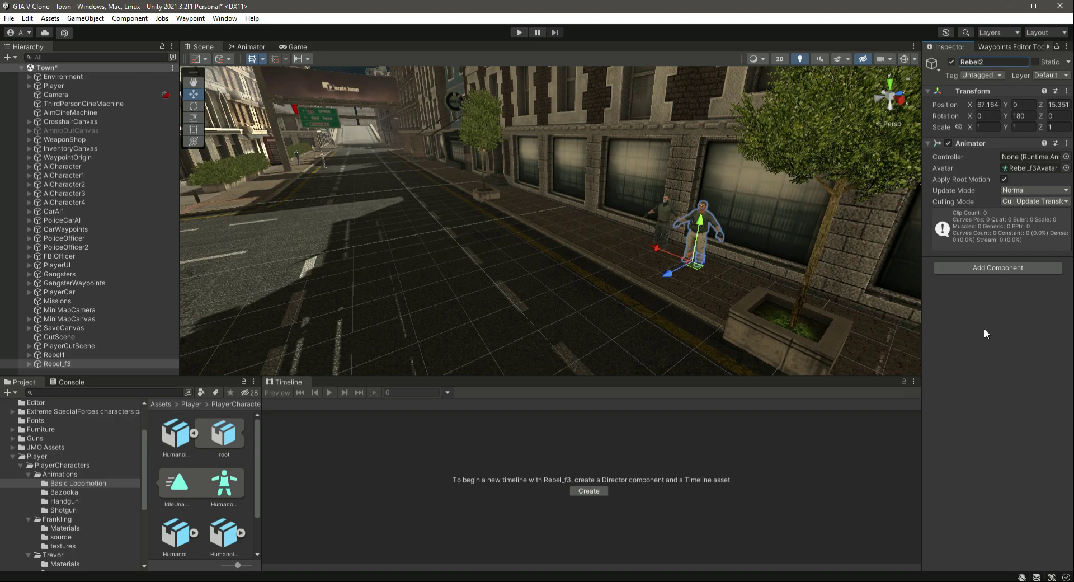
key("Return")
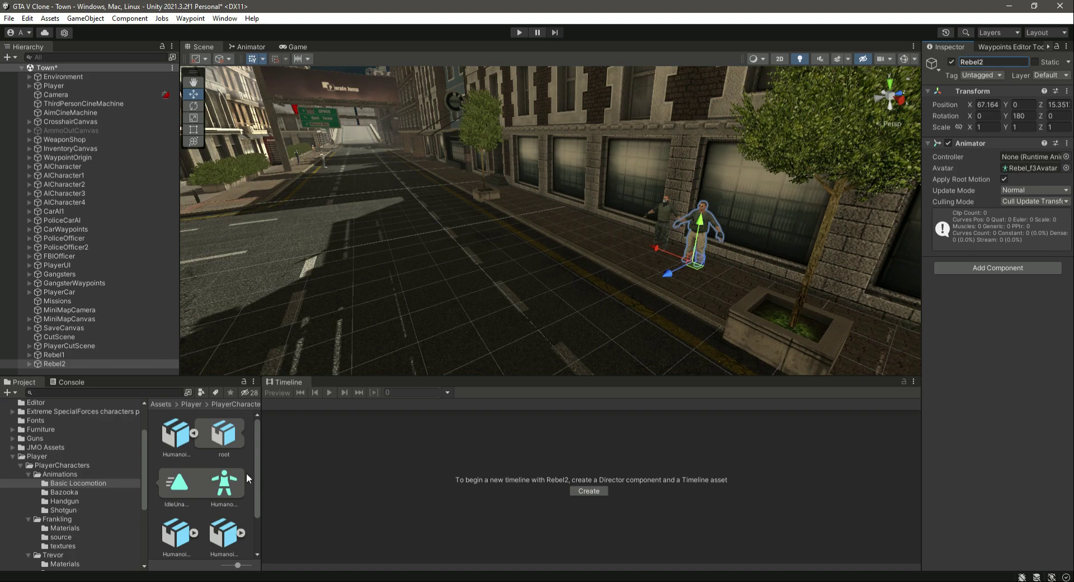
Assign Rebel1 to the empty animation track of the CutScene timeline and add another Animation Track assigned to Rebel2
left_click(60, 336)
left_click_drag(56, 356, 307, 457)
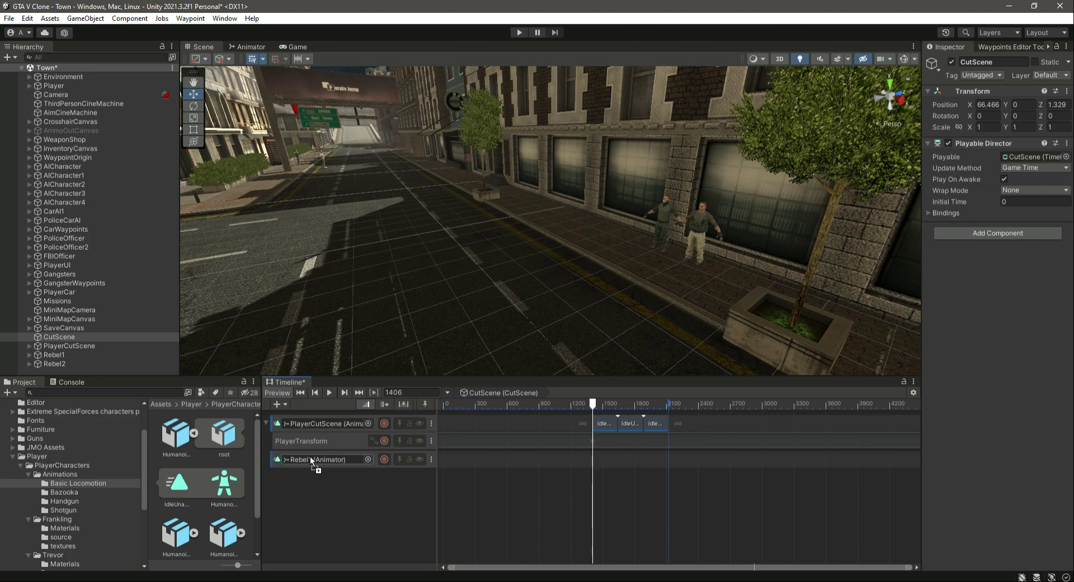
left_click(285, 404)
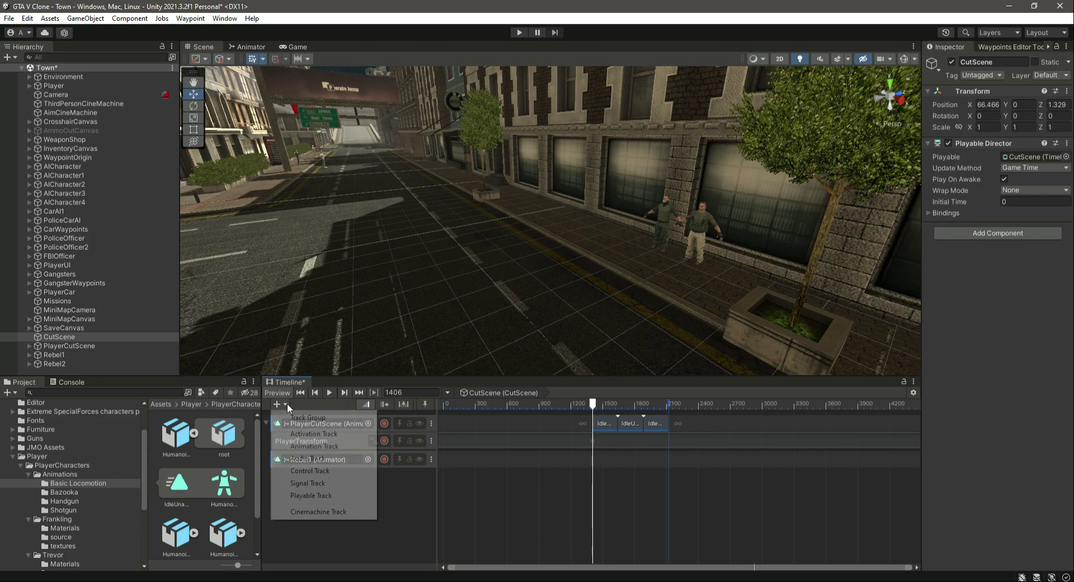
left_click(321, 445)
left_click_drag(55, 364, 310, 480)
Add an override track under both the Rebel1 and the Rebel2 animation tracks
left_click(317, 458)
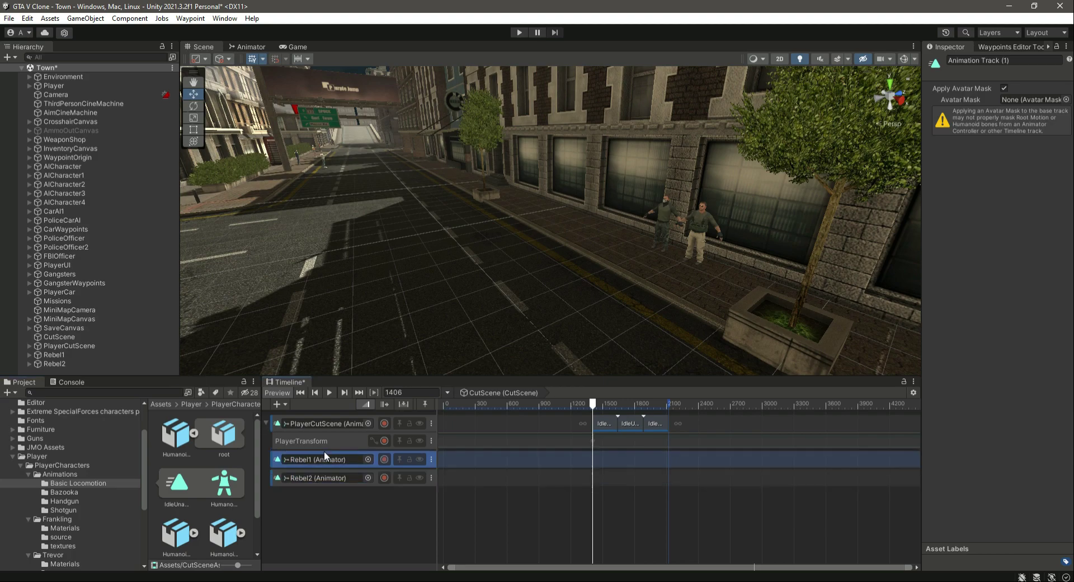
right_click(374, 461)
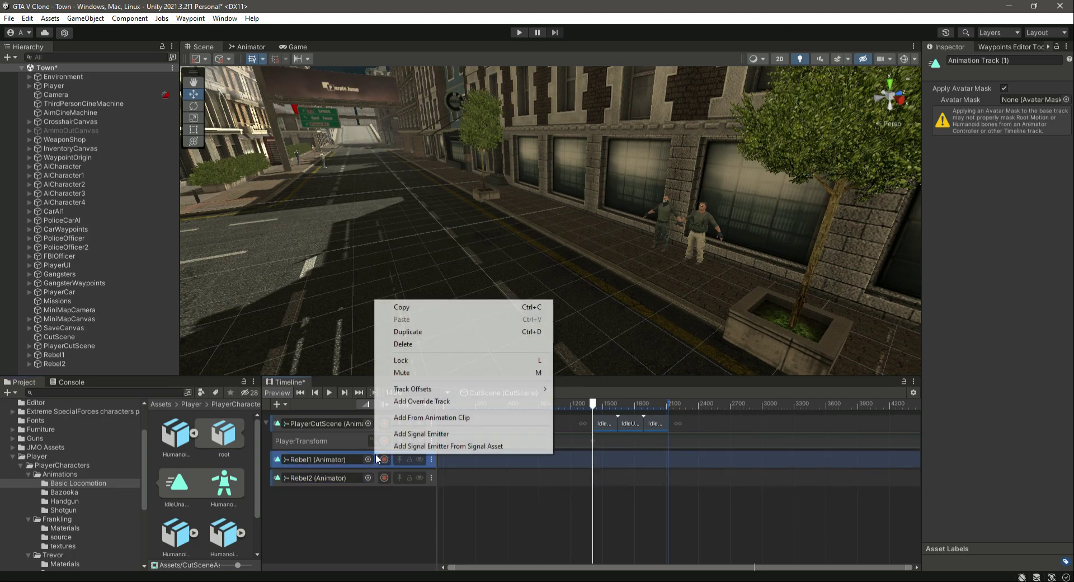
left_click(424, 402)
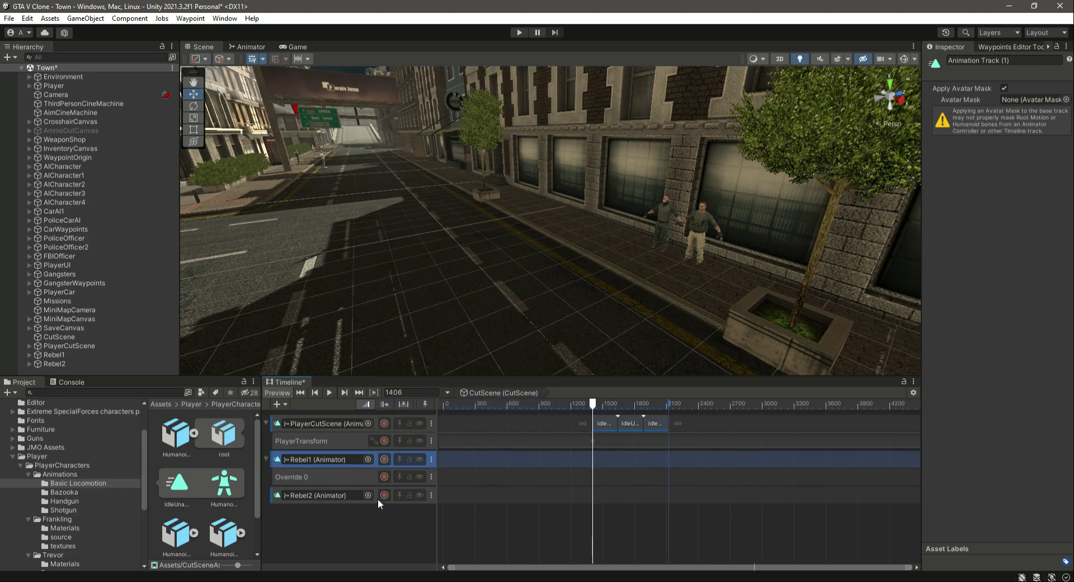
left_click(378, 498)
right_click(377, 499)
left_click(414, 446)
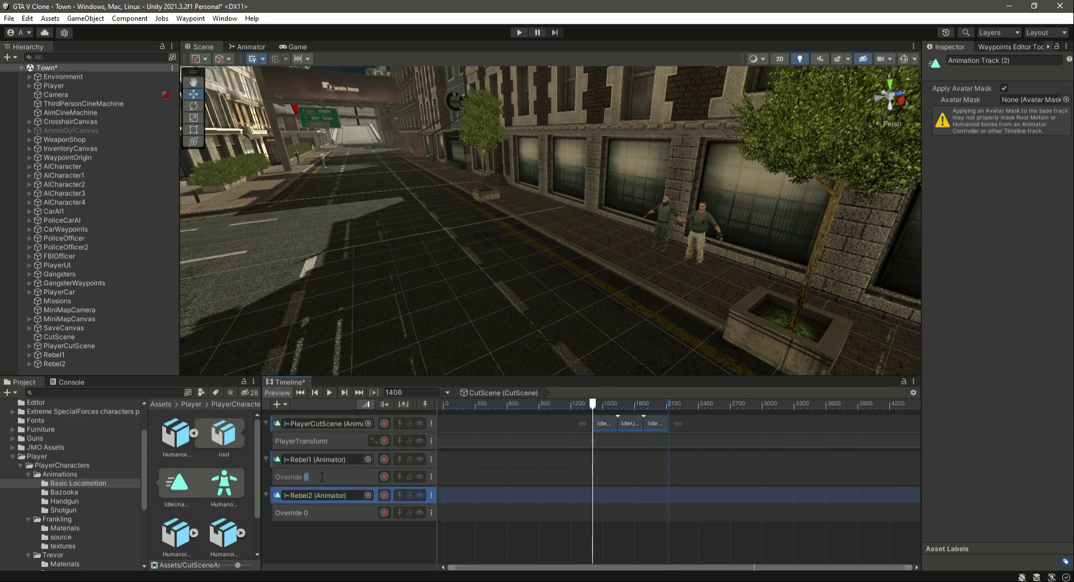
Rename the override tracks as Rebel1Transform under Rebel1 and Rebel2Transform under Rebel2
double_click(285, 477)
key("BackSpace")
left_click(317, 532)
left_click(313, 508)
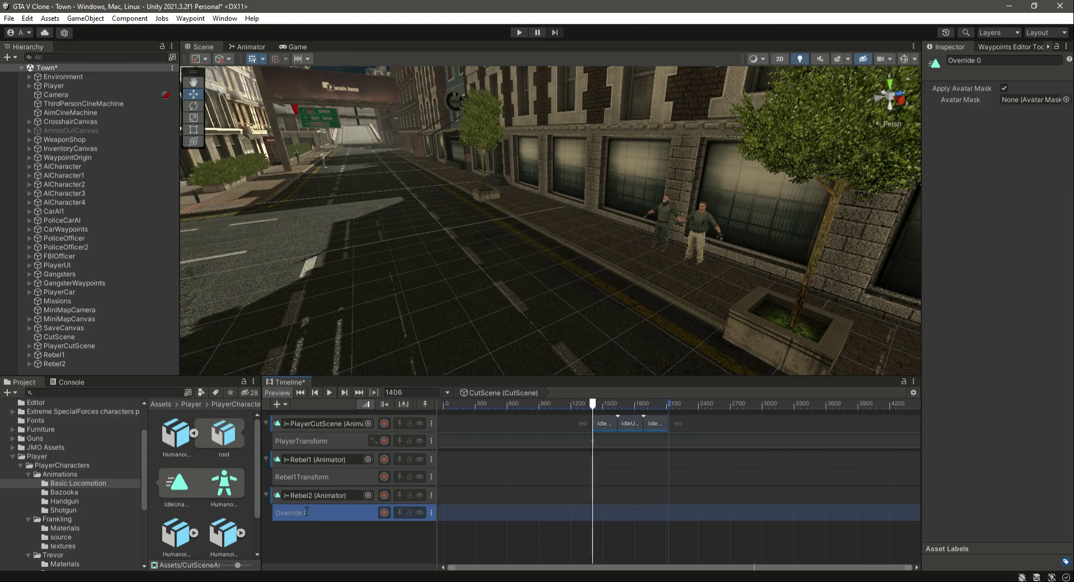
double_click(307, 512)
key("ctrl+a")
key("BackSpace")
key("Return")
Set the playhead to frame 1411 and open the GangsterCutsceneAnimations folder inside CutSceneAssets
mouse_move(596, 407)
left_mouse_down()
mouse_move(658, 405)
mouse_move(594, 408)
mouse_move(592, 420)
left_mouse_up()
left_click(375, 462)
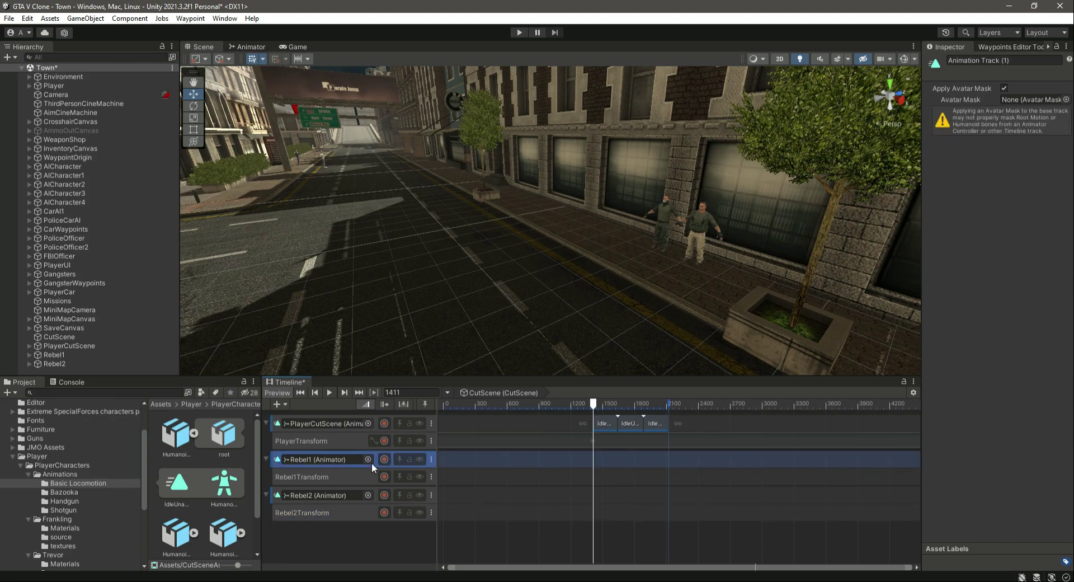
left_click(194, 433)
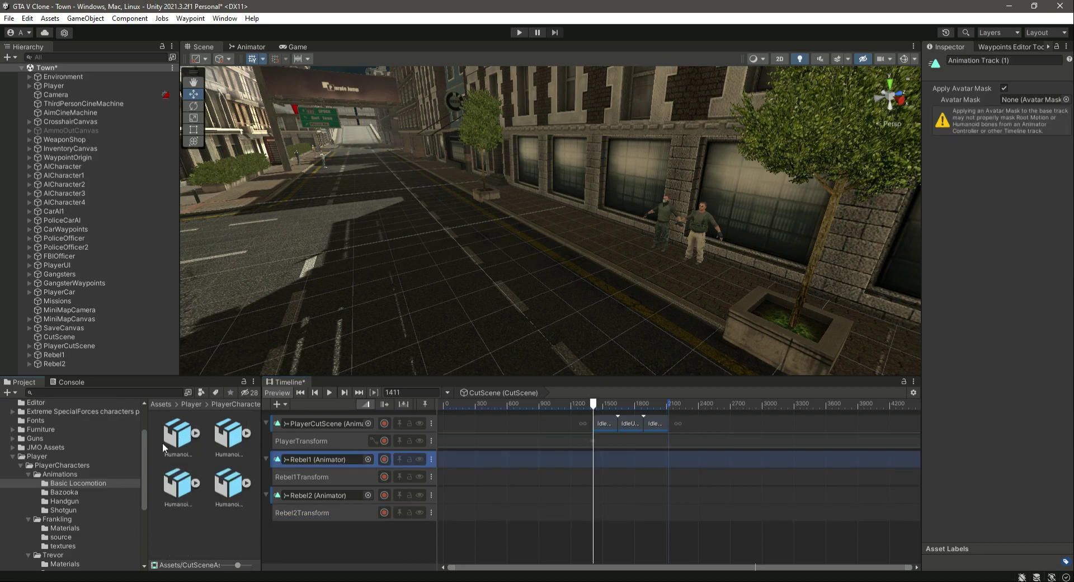
left_click(12, 457)
scroll(66, 461, "up", 3)
left_click(47, 447)
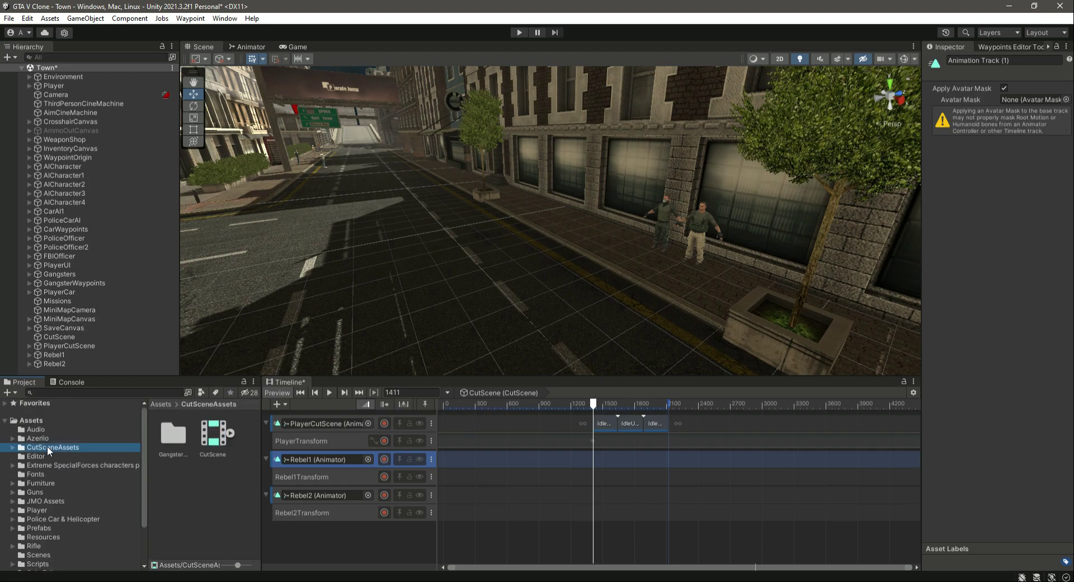
double_click(170, 435)
Look through the Rebel_a animation files in the folder and preview the Walking animation
left_click(170, 437)
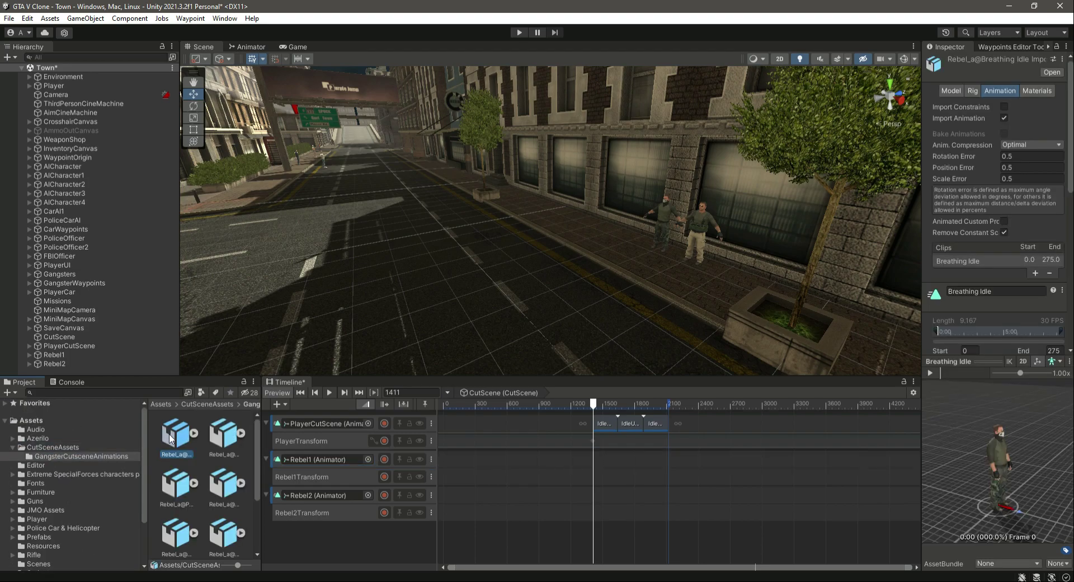
key("Right")
key("Right")
key("Right")
key("Right")
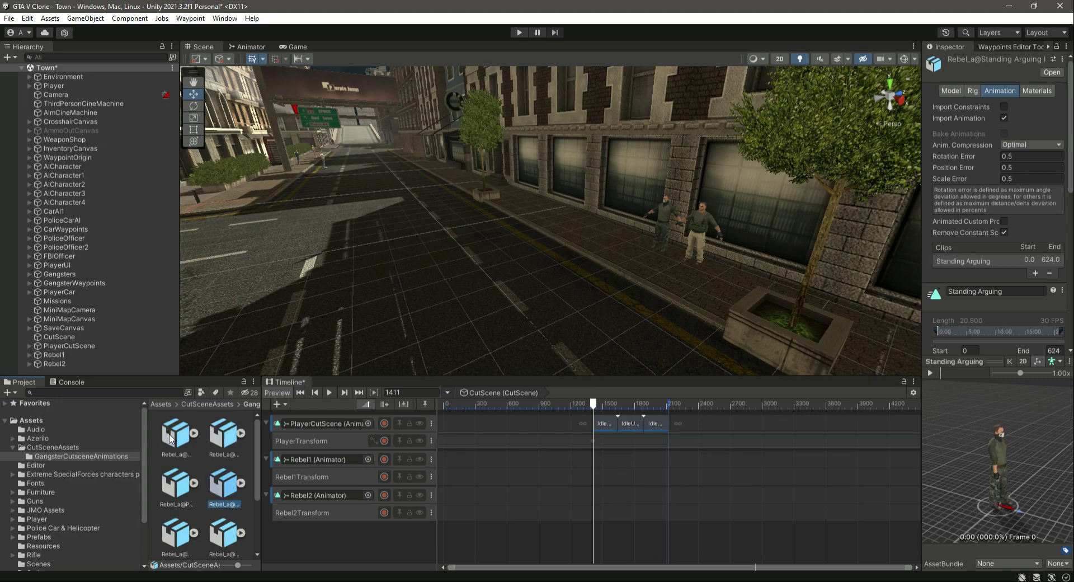
key("Right")
key("Right")
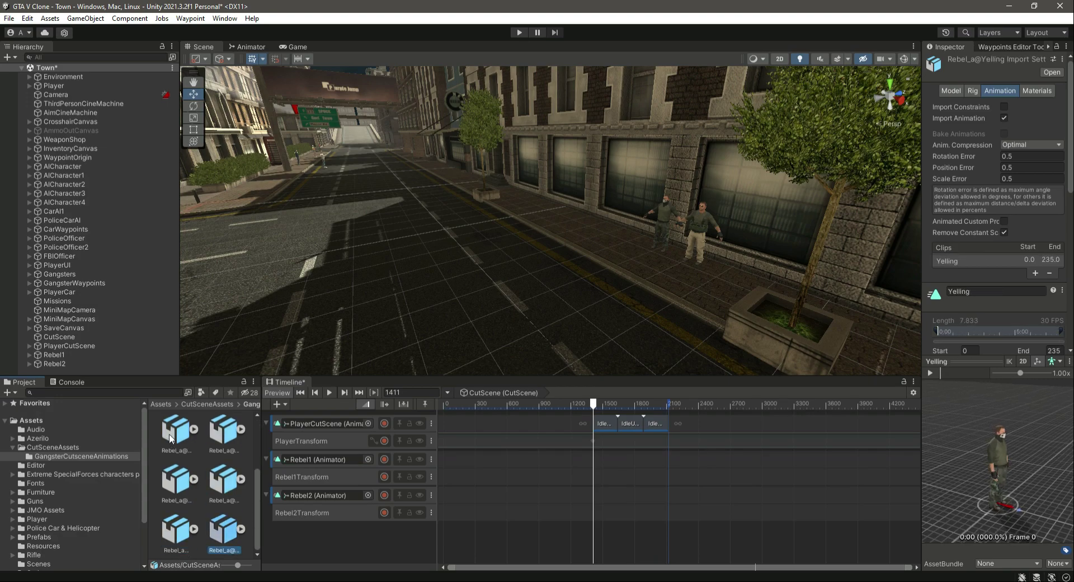
left_click(929, 373)
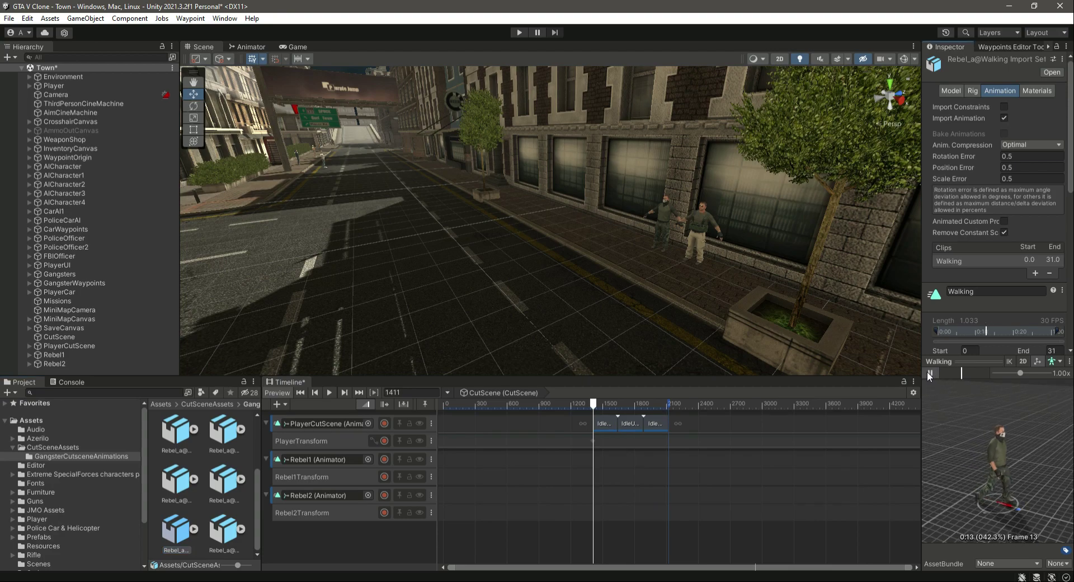
left_click(928, 373)
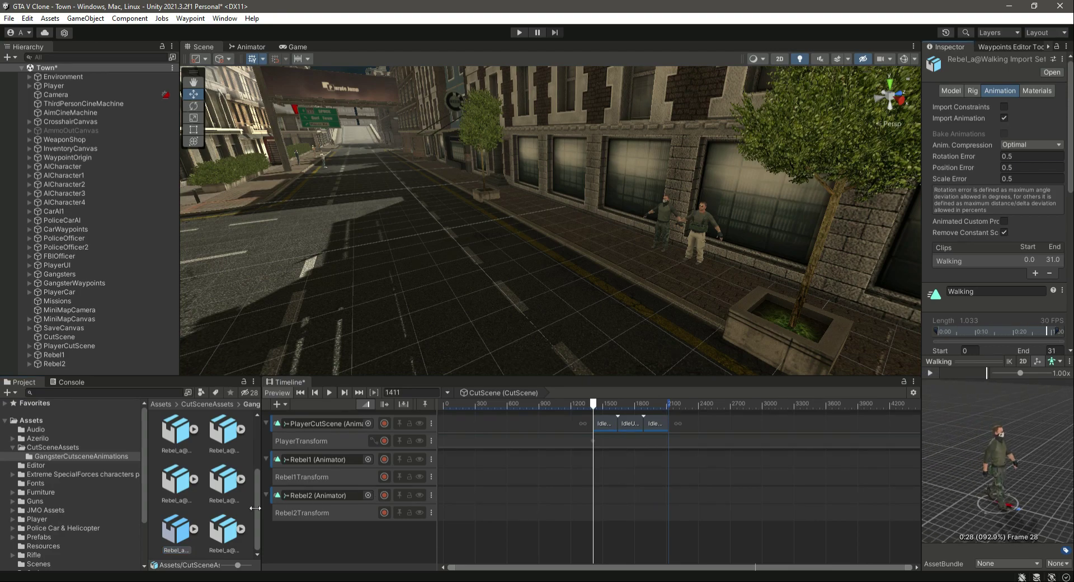
Place the Walking clip from the Rebel_a@Walking file on the Rebel1 track, starting at frame 1411
left_click(194, 529)
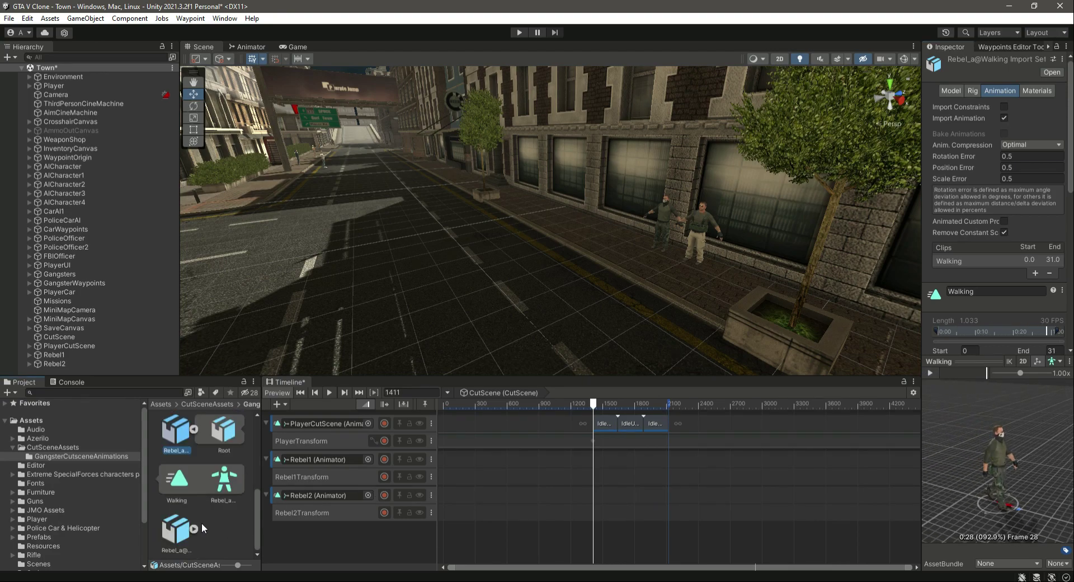
left_click_drag(188, 484, 650, 479)
left_click_drag(599, 457, 596, 457)
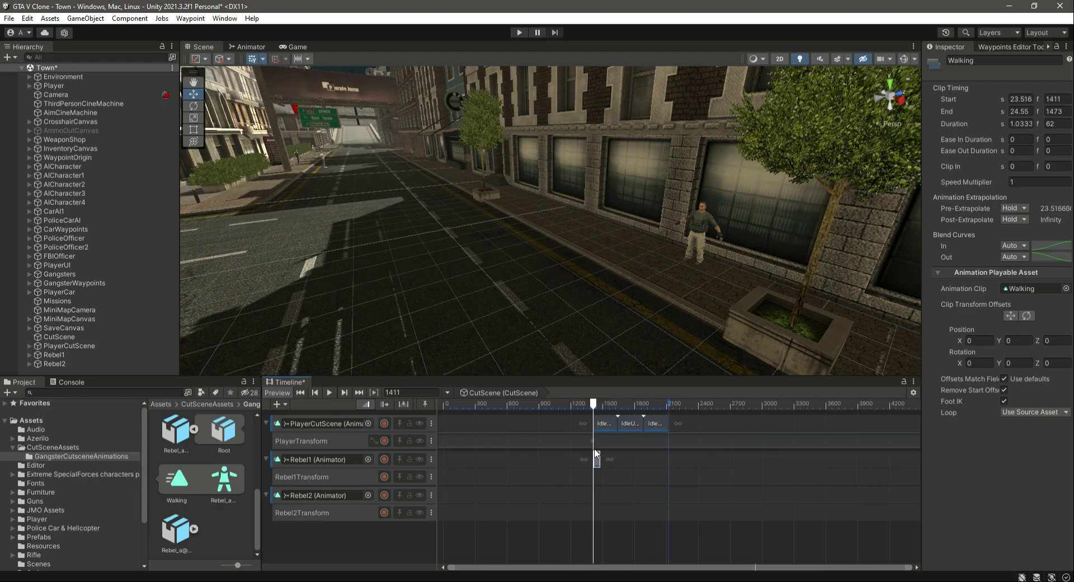
Play the timeline to preview Rebel1's Walking clip, and return the playhead to frame 1406
left_click(330, 392)
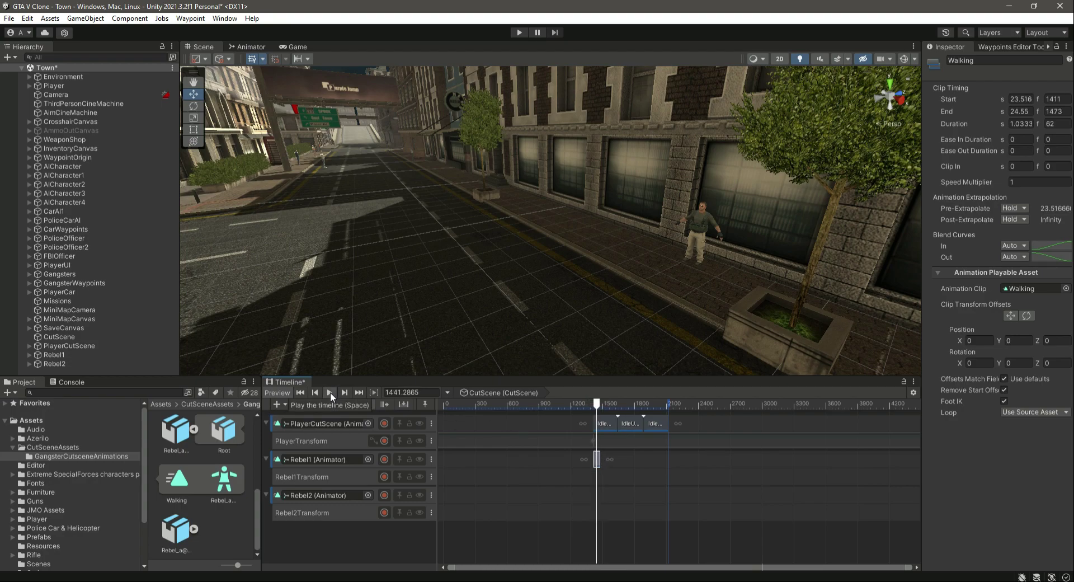
left_click(330, 392)
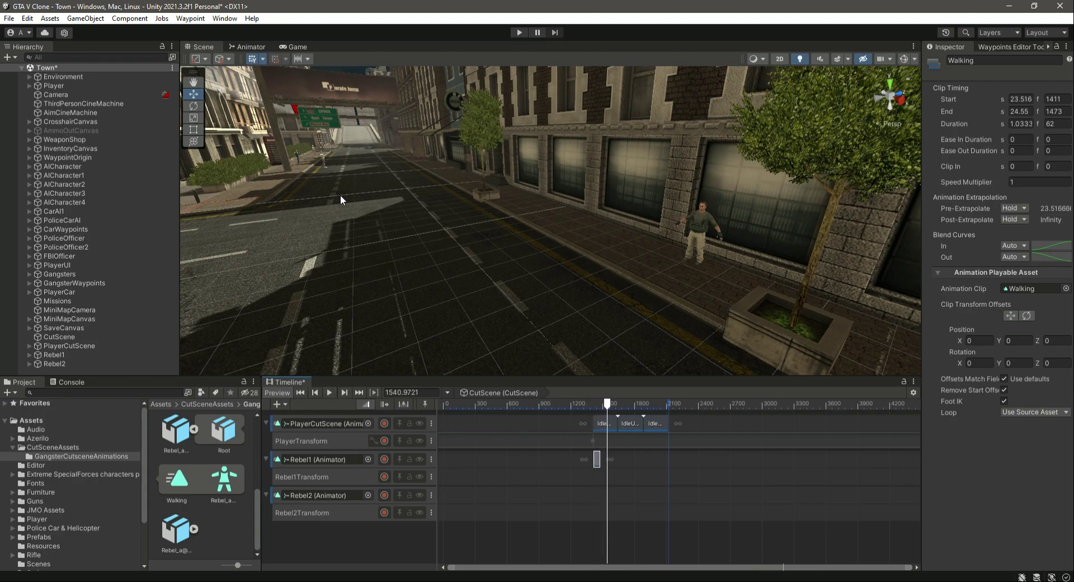
left_click_drag(608, 404, 593, 405)
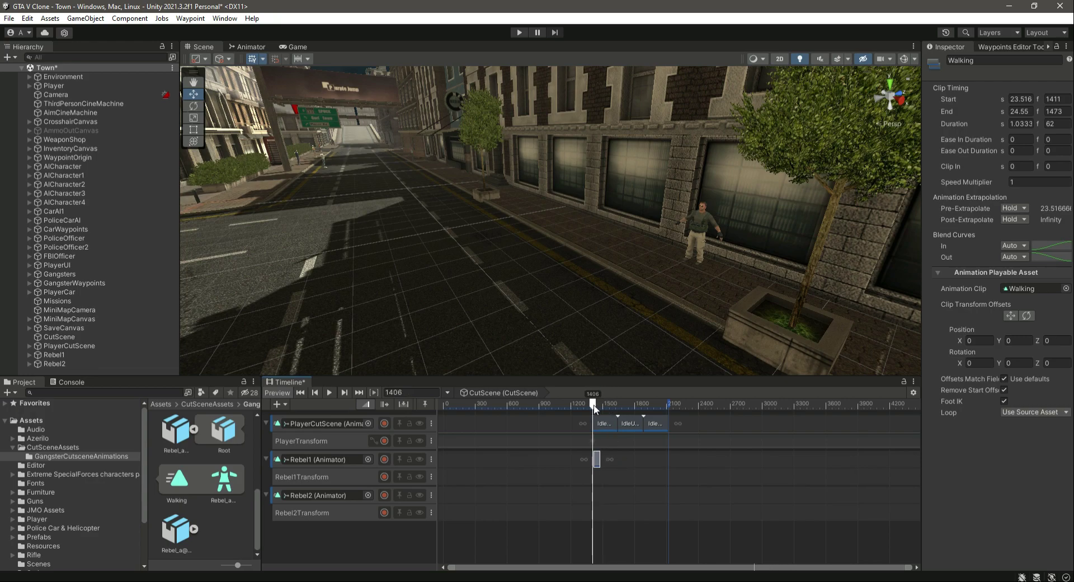
Move Rebel1 along the X axis to about 68.09, past Rebel2 on the sidewalk, and copy its Transform component
left_click(66, 355)
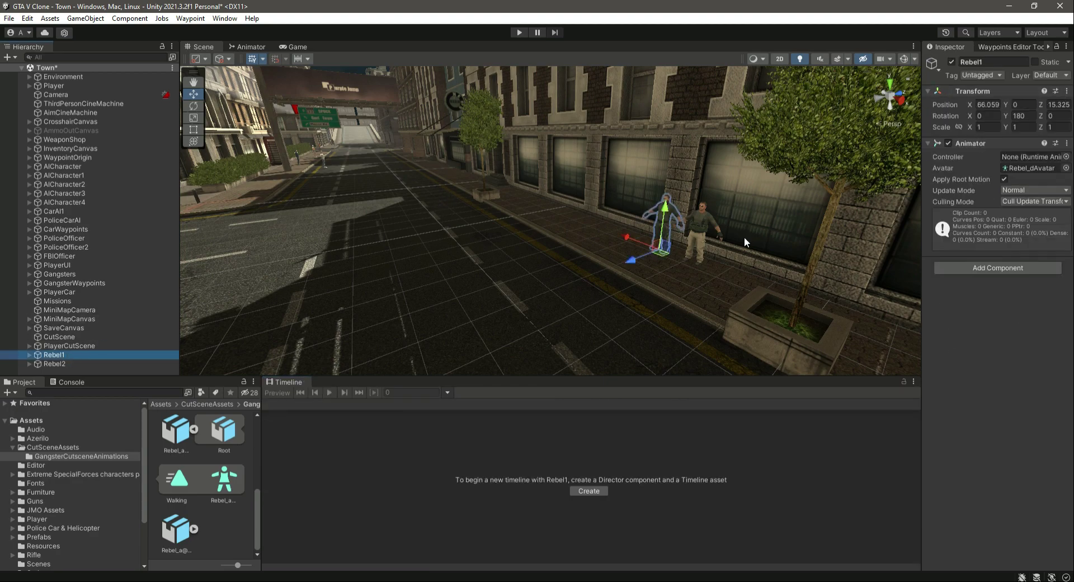
left_click_drag(632, 237, 689, 256)
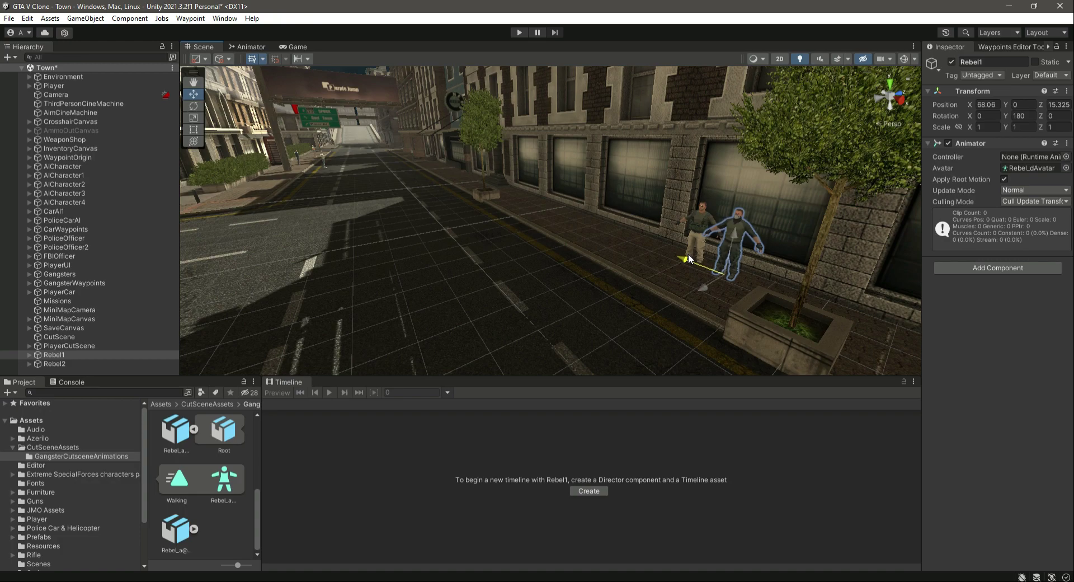
left_click(1066, 91)
mouse_move(985, 180)
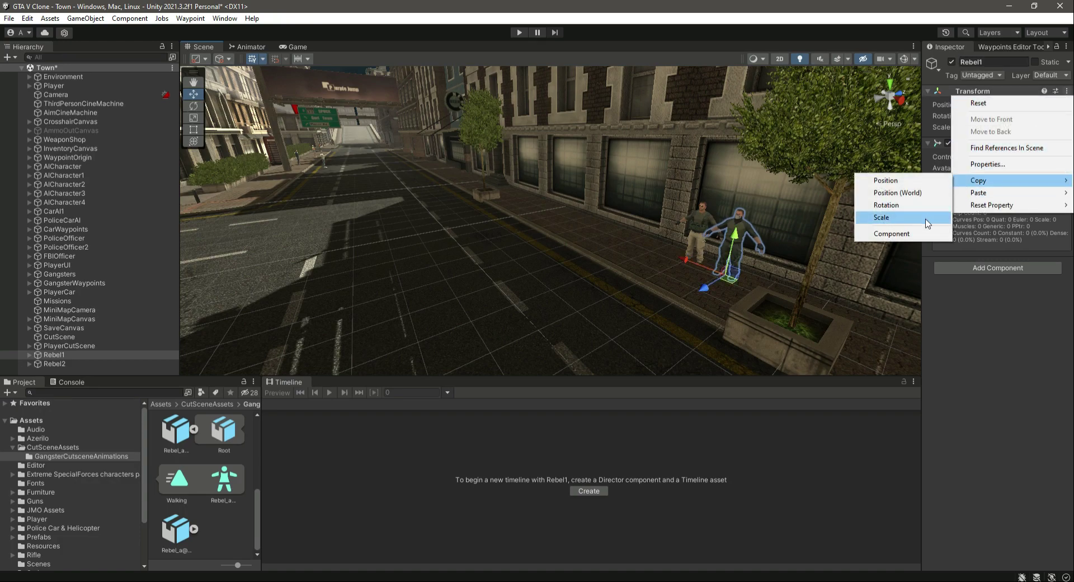
left_click(906, 233)
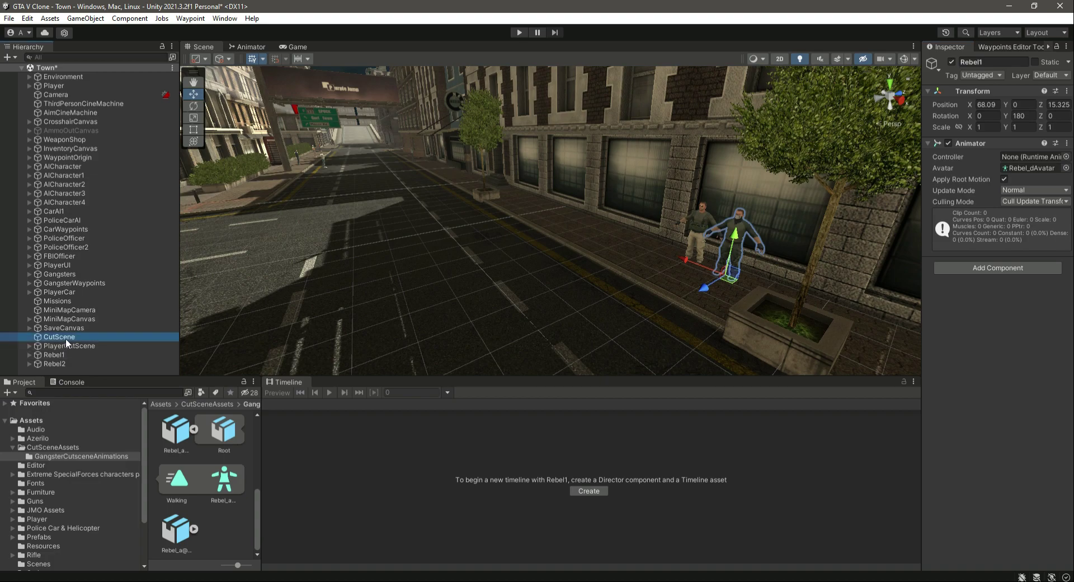
Record the copied Transform values for Rebel1 on its Rebel1Transform override track at frame 1411, and play the timeline to check
left_click(66, 337)
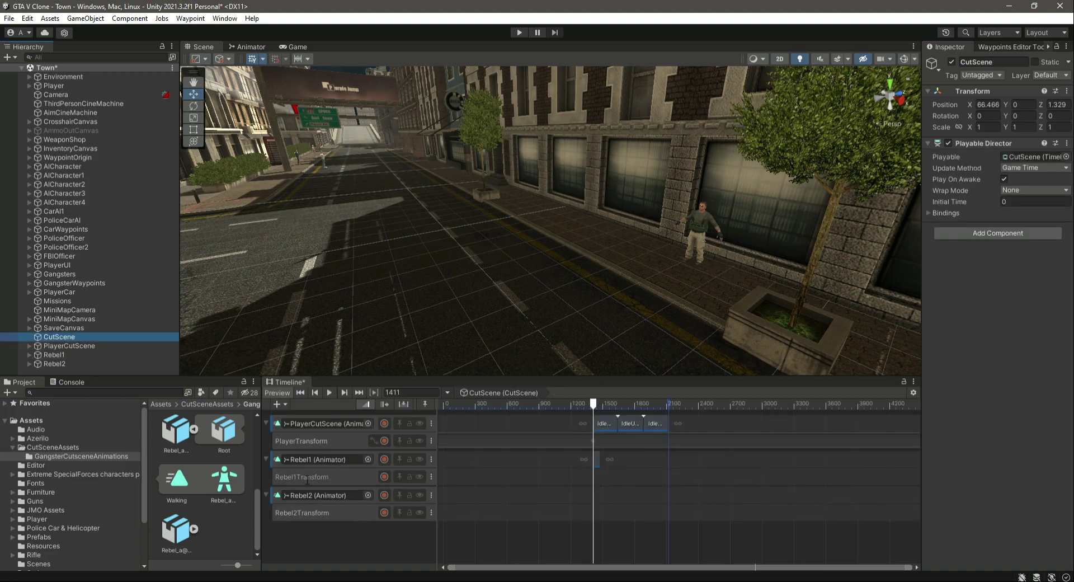
left_click(385, 476)
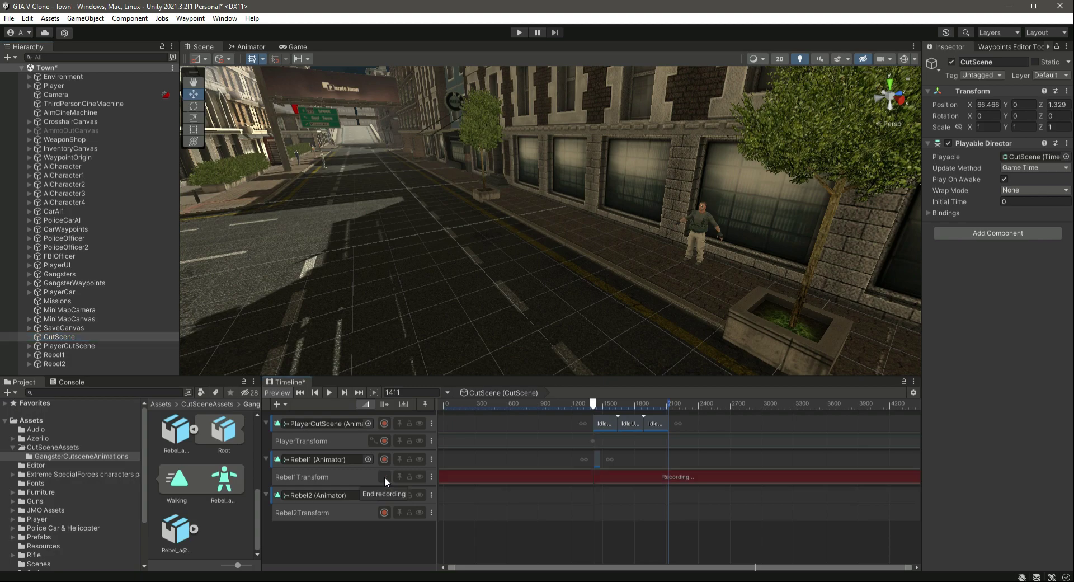
left_click(65, 355)
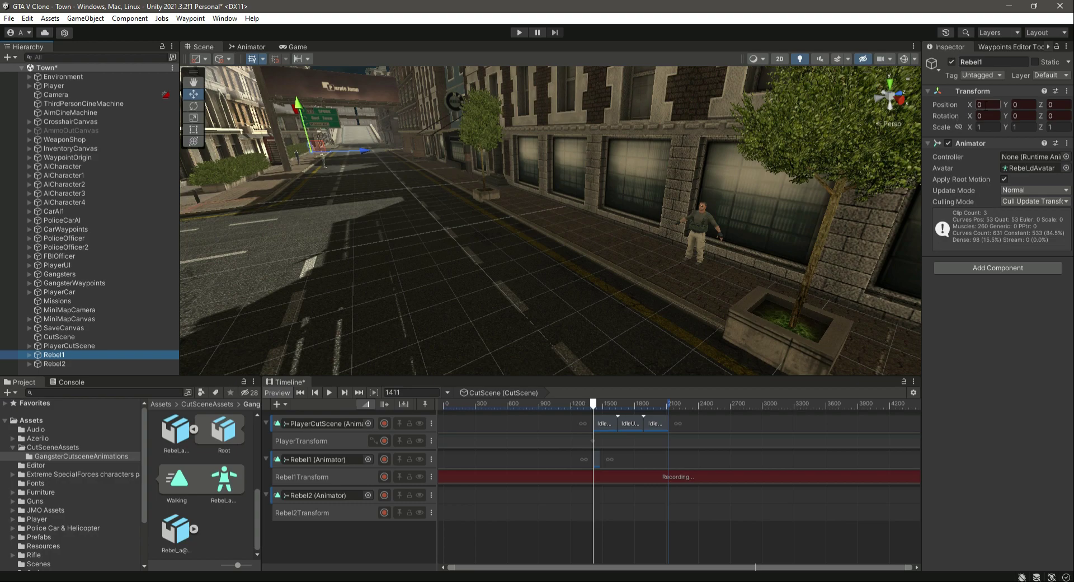
left_click(1067, 91)
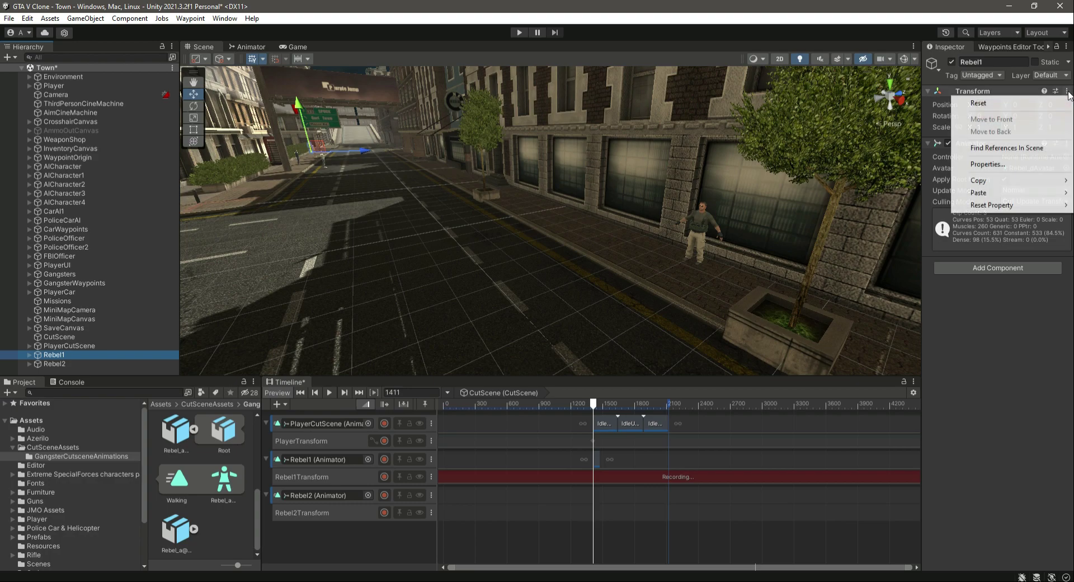
mouse_move(995, 199)
left_click(881, 259)
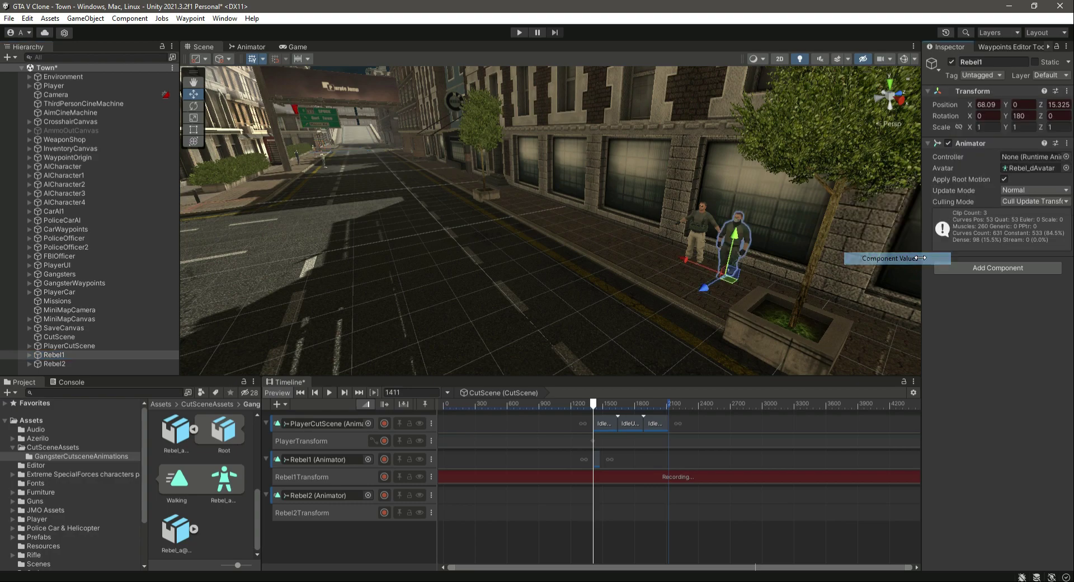
left_click(384, 477)
left_click(326, 393)
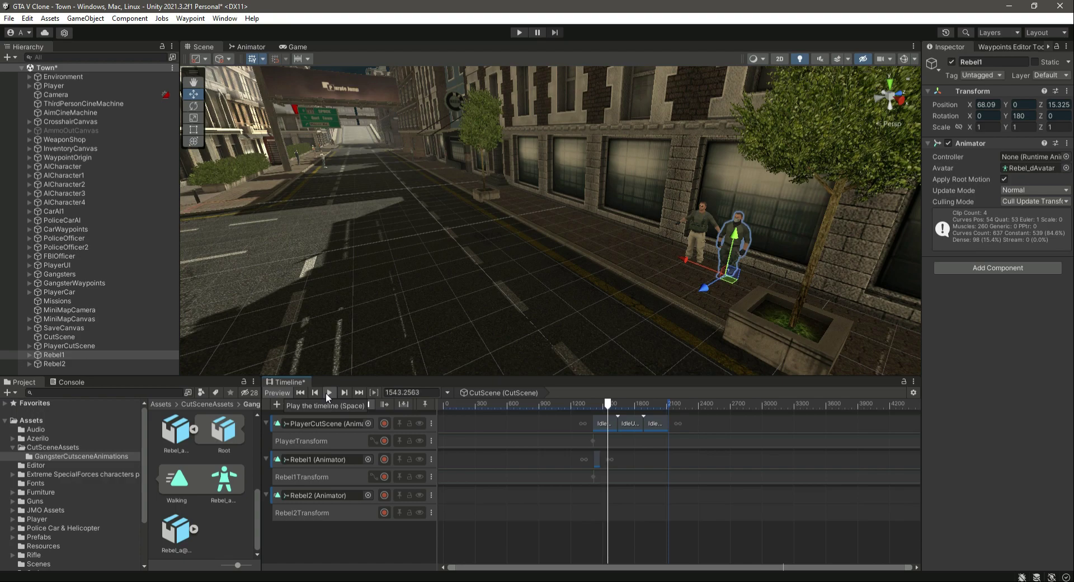
Copy Rebel2's Transform component and return the CutScene timeline's playhead to frame 1411
left_click(85, 364)
left_click(1067, 92)
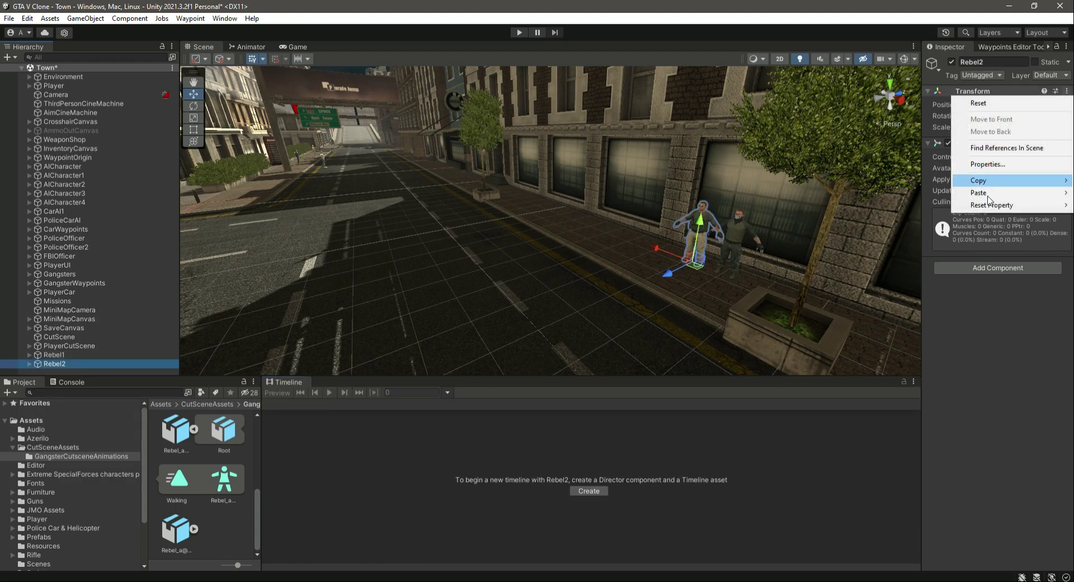
mouse_move(989, 182)
left_click(914, 234)
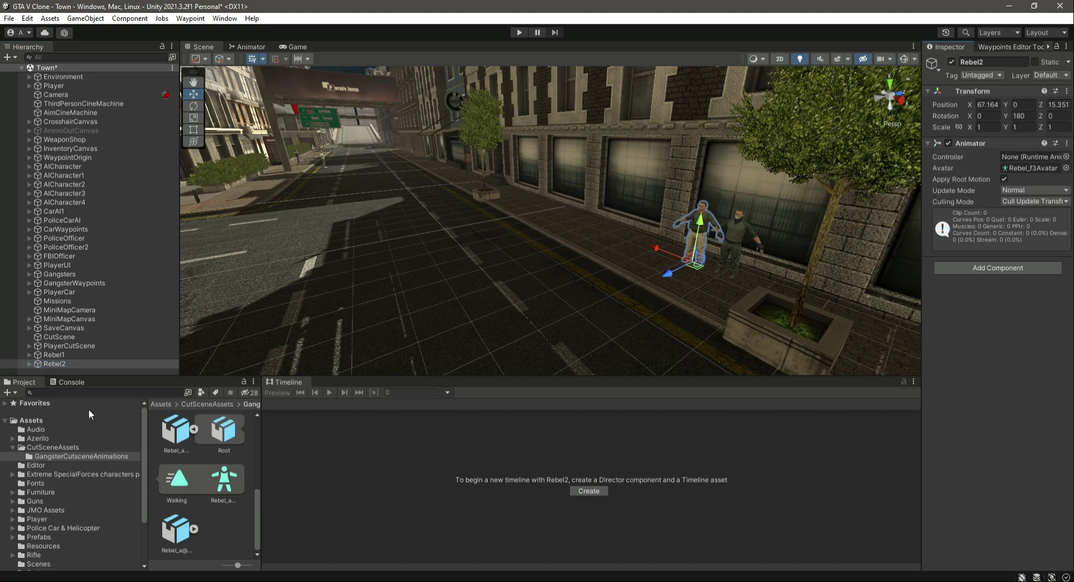
left_click(67, 336)
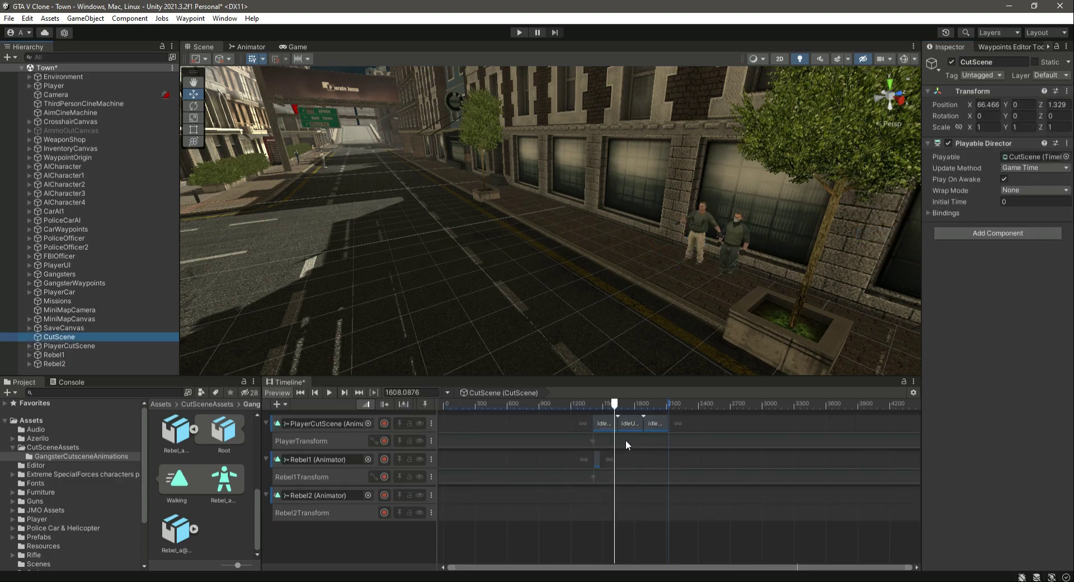
left_click_drag(614, 404, 594, 408)
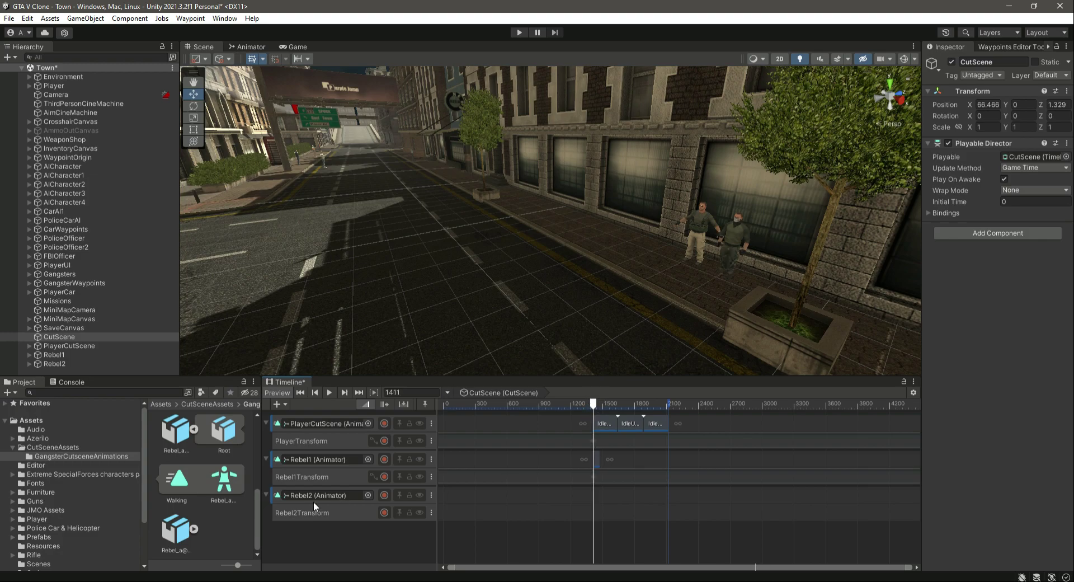
Try to record Rebel2's copied Transform values on the Rebel2Transform override track while its parent track has no clip
left_click(385, 513)
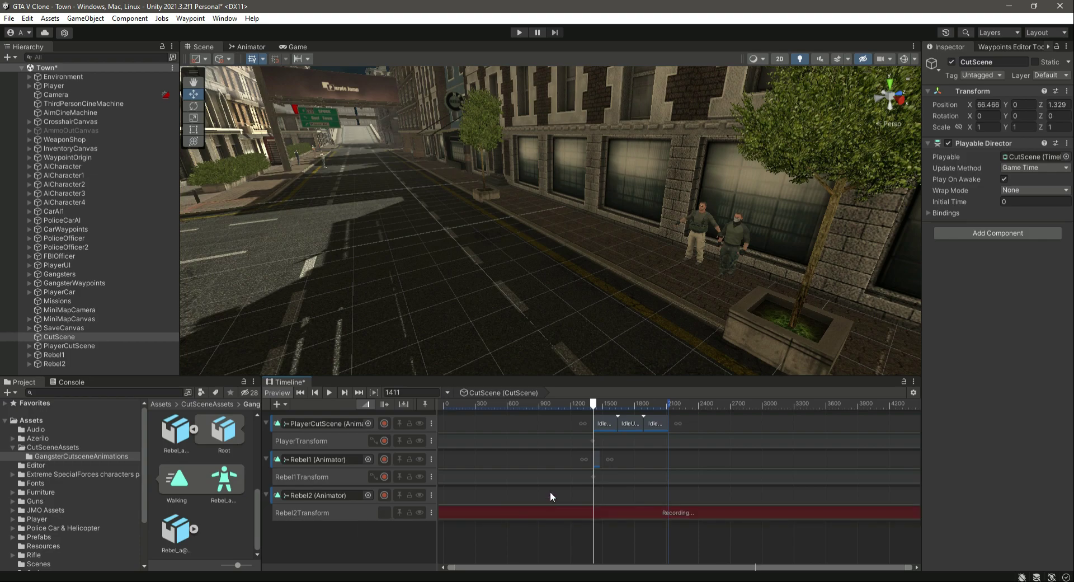
left_click(56, 365)
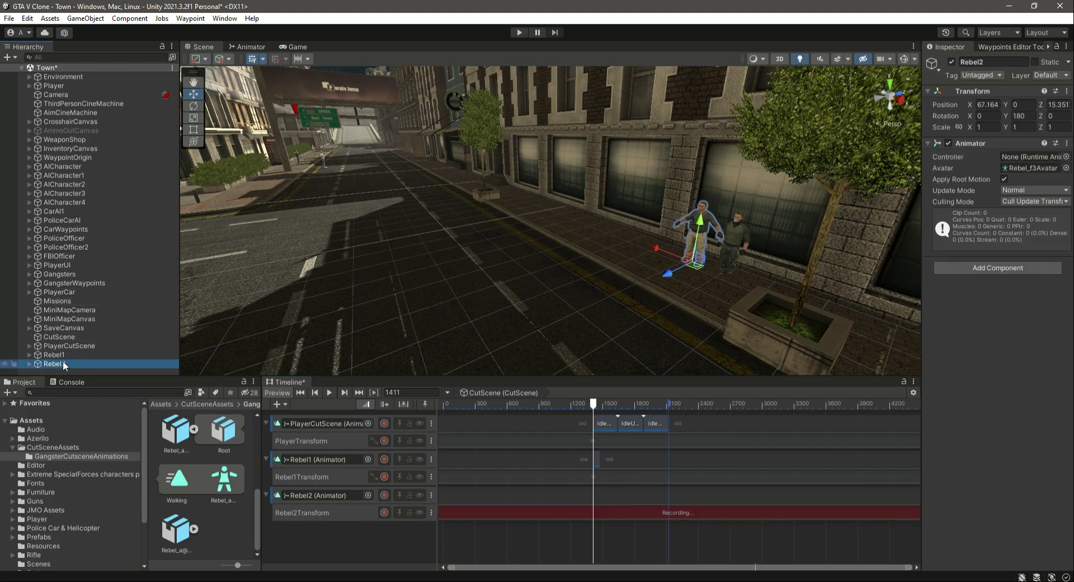
left_click(1066, 91)
mouse_move(993, 196)
left_click(897, 259)
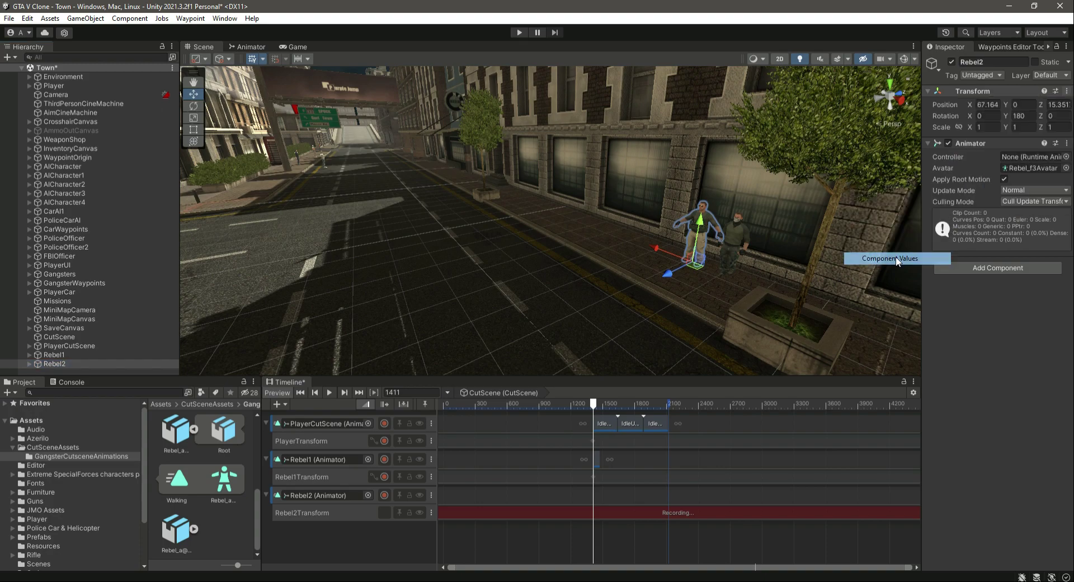
left_click(385, 513)
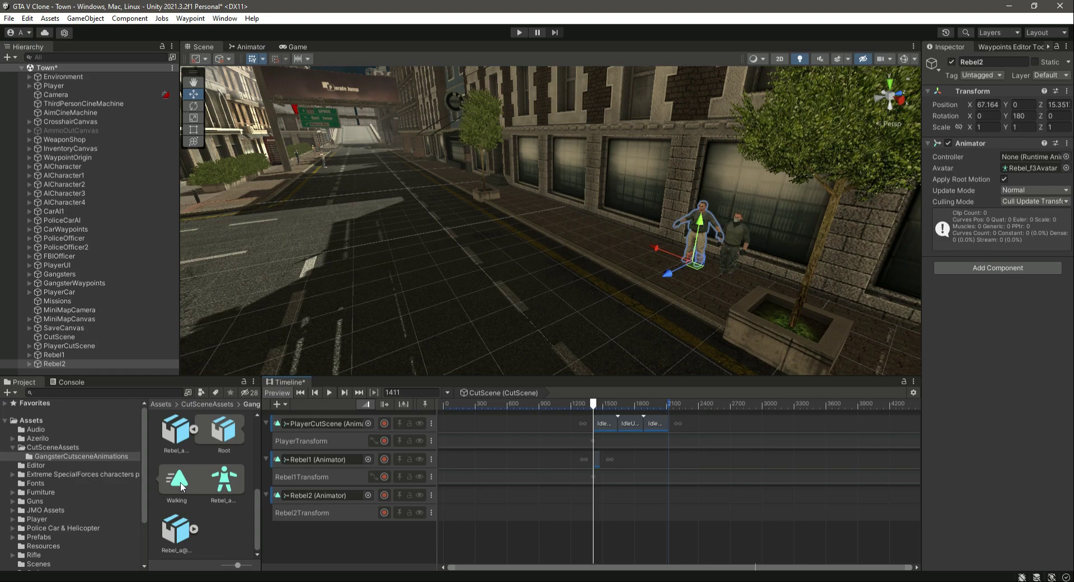
Place the Walking clip on the Rebel2 track, starting at frame 1411
left_click_drag(181, 481, 221, 485)
mouse_move(597, 496)
left_mouse_down()
mouse_move(601, 507)
mouse_move(593, 494)
left_mouse_up()
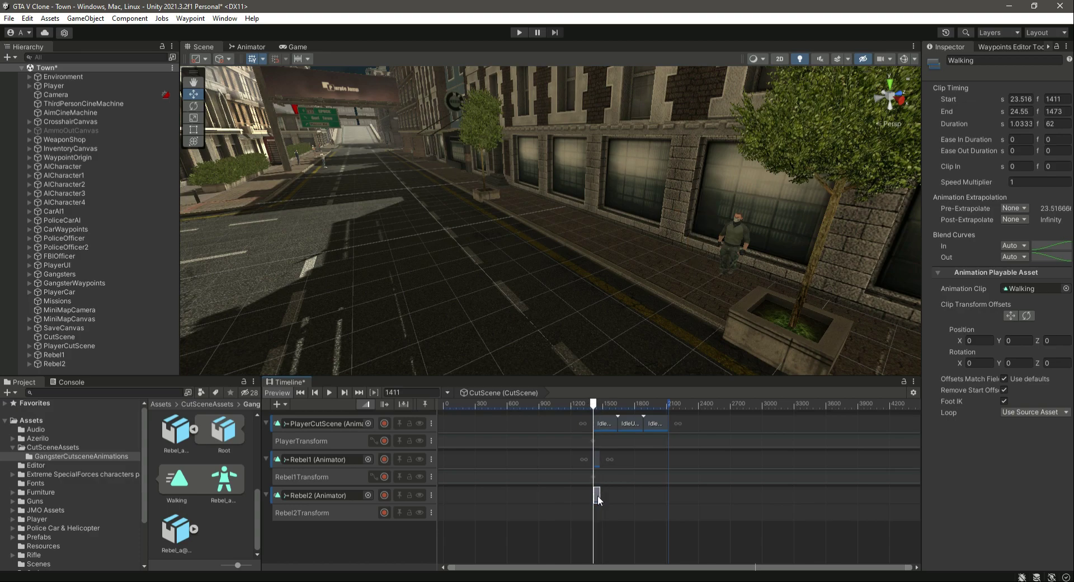
left_click(91, 365)
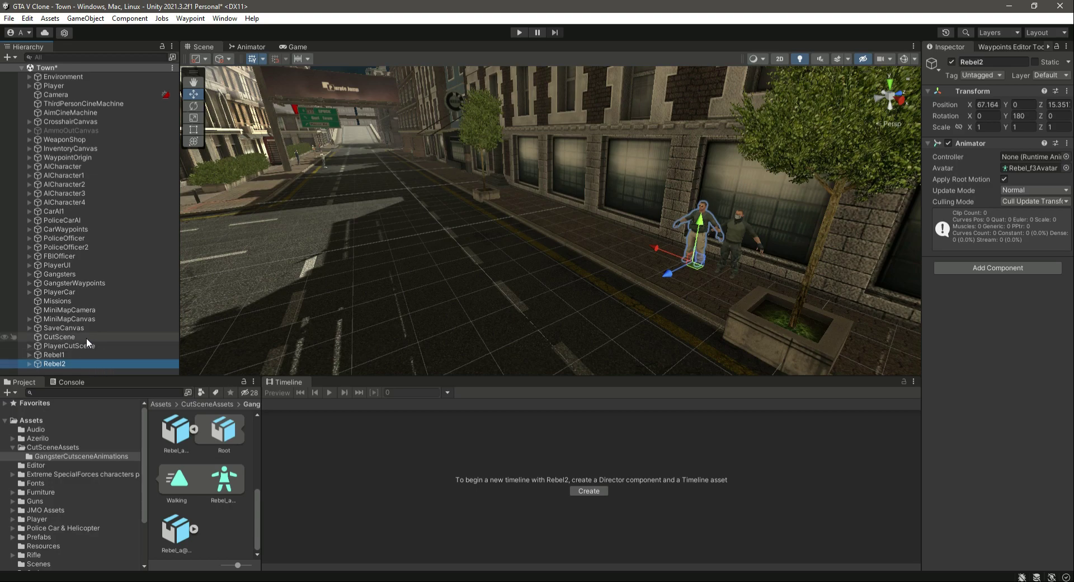
Record the copied Transform values for Rebel2 on the Rebel2Transform override track at frame 1411
left_click(86, 337)
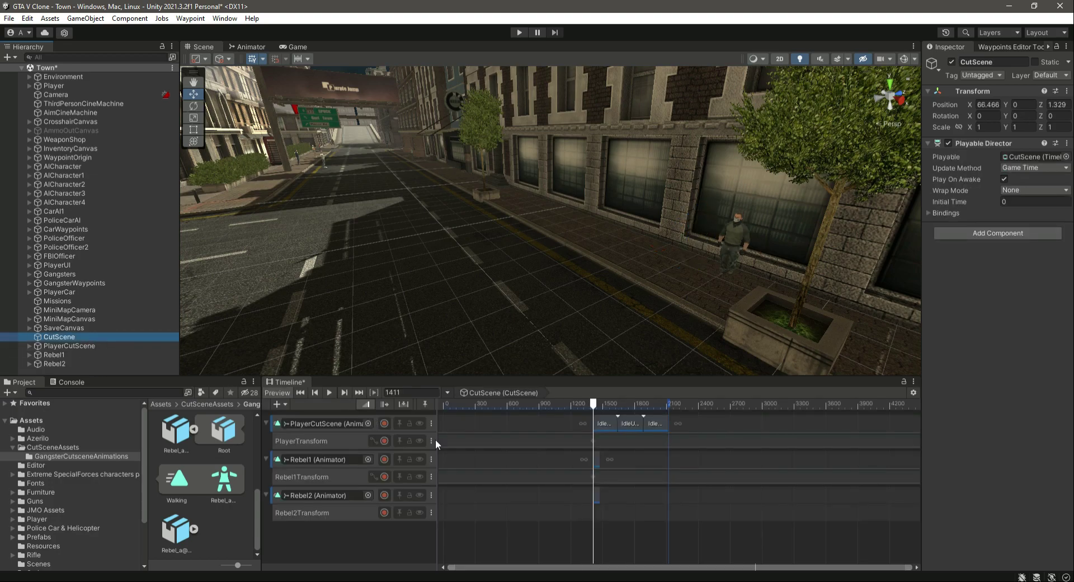
left_click(385, 513)
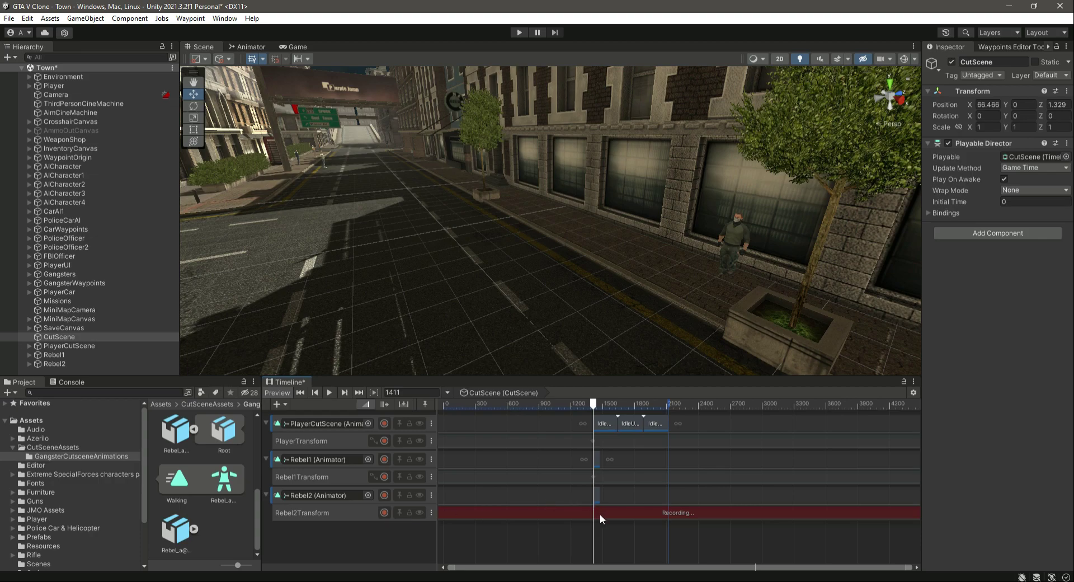
left_click(58, 364)
left_click(1067, 90)
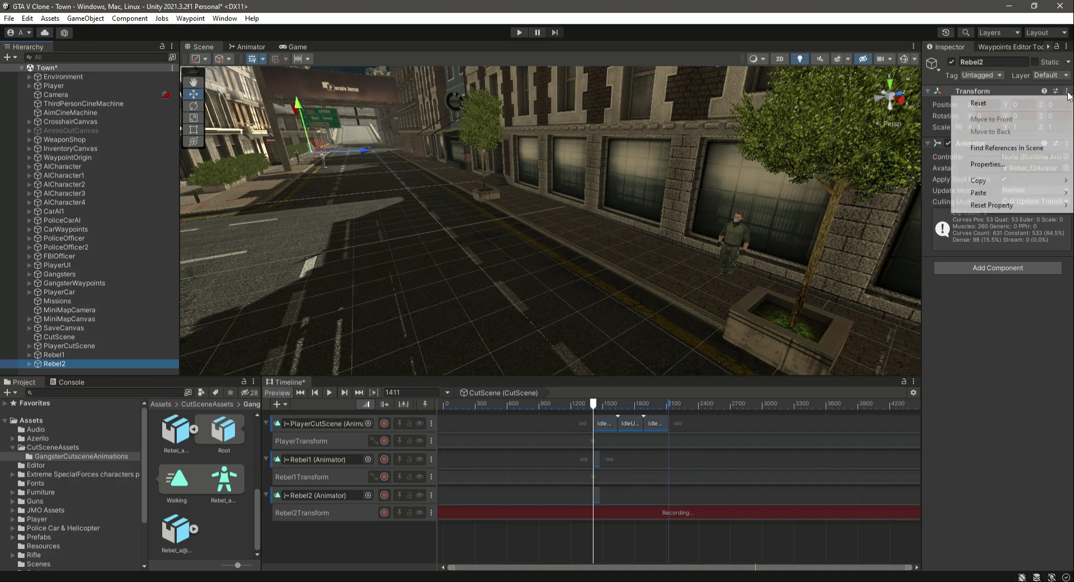
mouse_move(1002, 193)
left_click(890, 258)
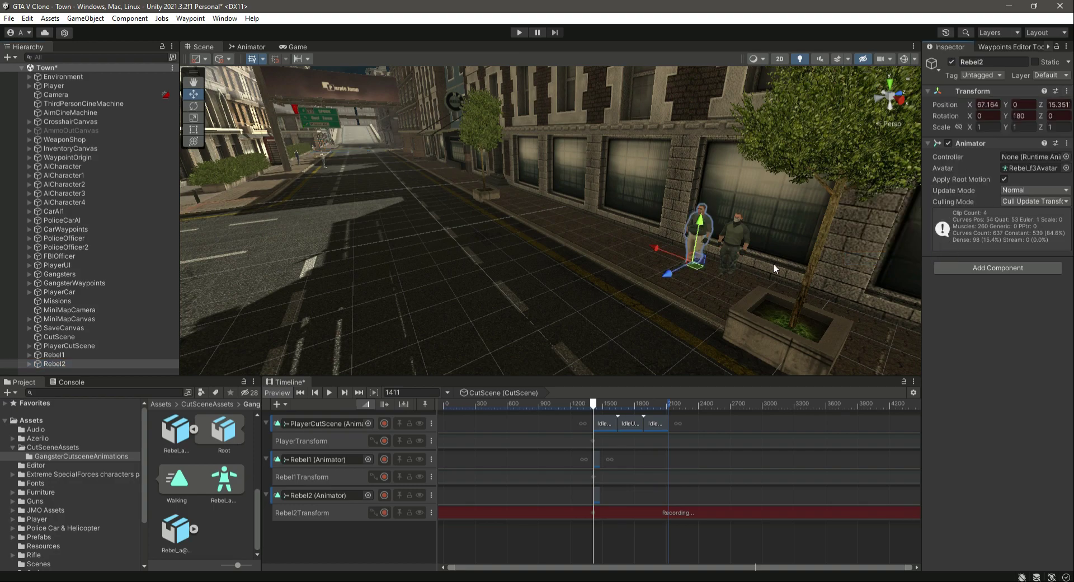
left_click(385, 512)
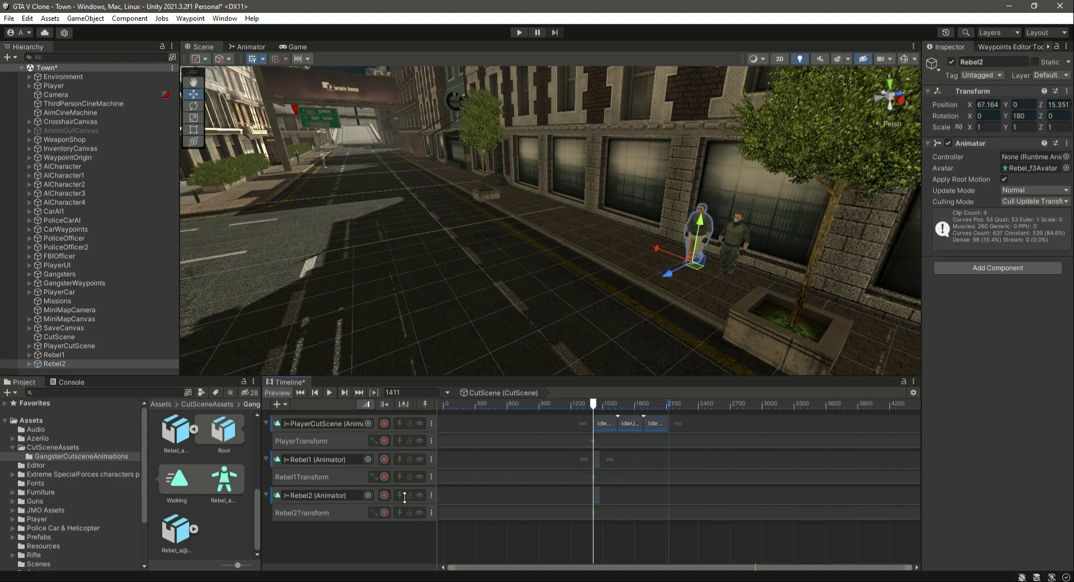
Play the timeline to preview both rebels' Walking clips, and set the playhead back to frame 1432
left_click(324, 393)
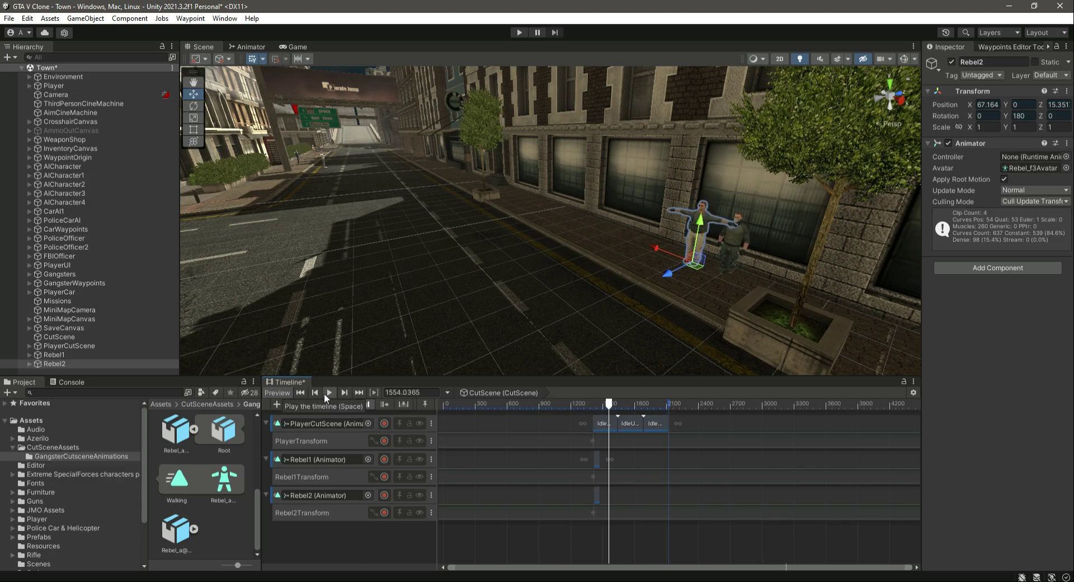
left_click(605, 533)
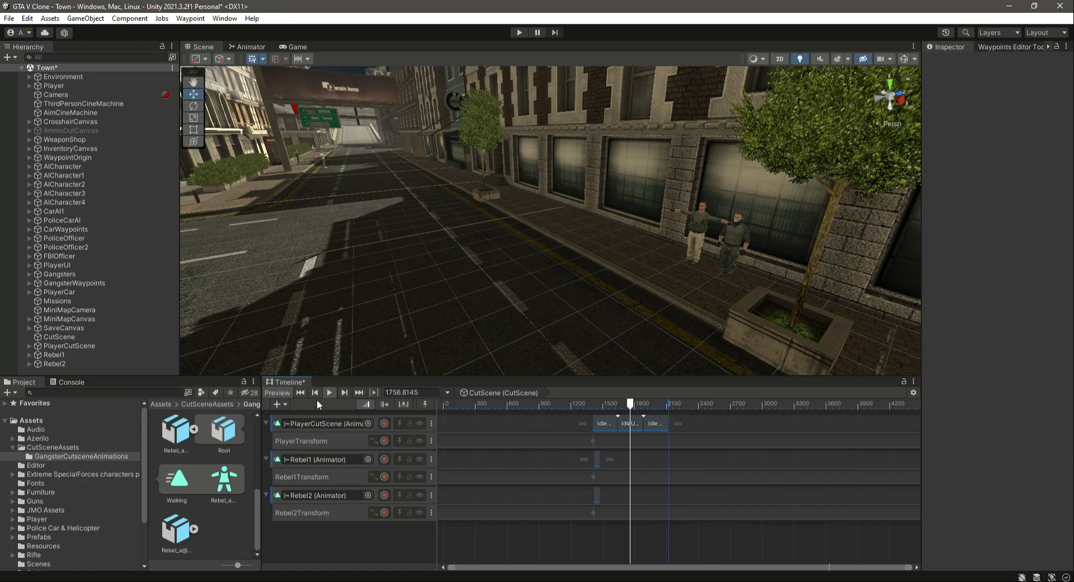
left_click(595, 409)
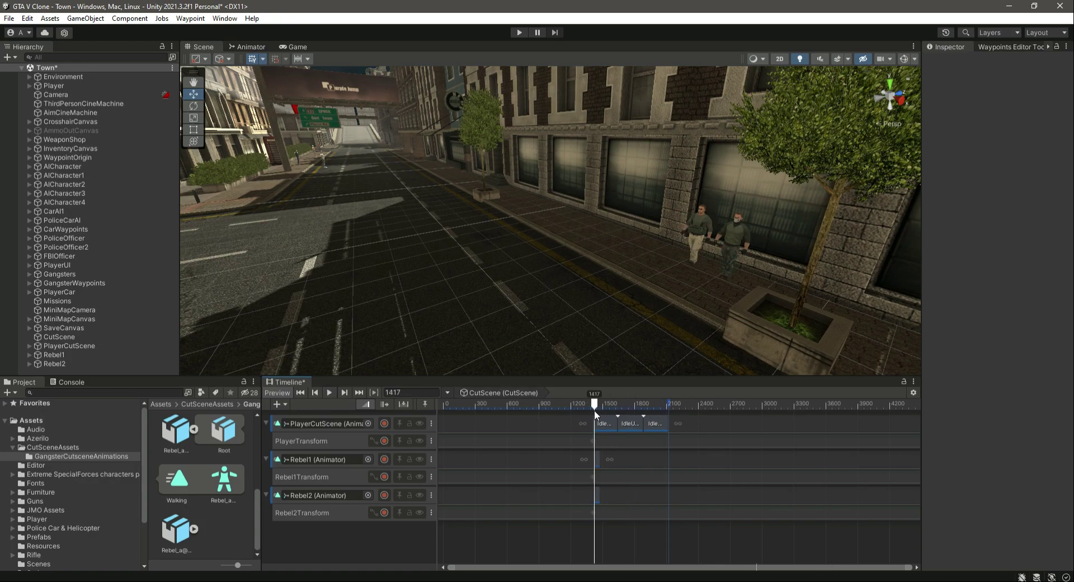
left_click_drag(594, 410, 597, 406)
Duplicate the Walking clip on the Rebel1 track eleven times so the clips run back to back until frame 2155
left_click(596, 465)
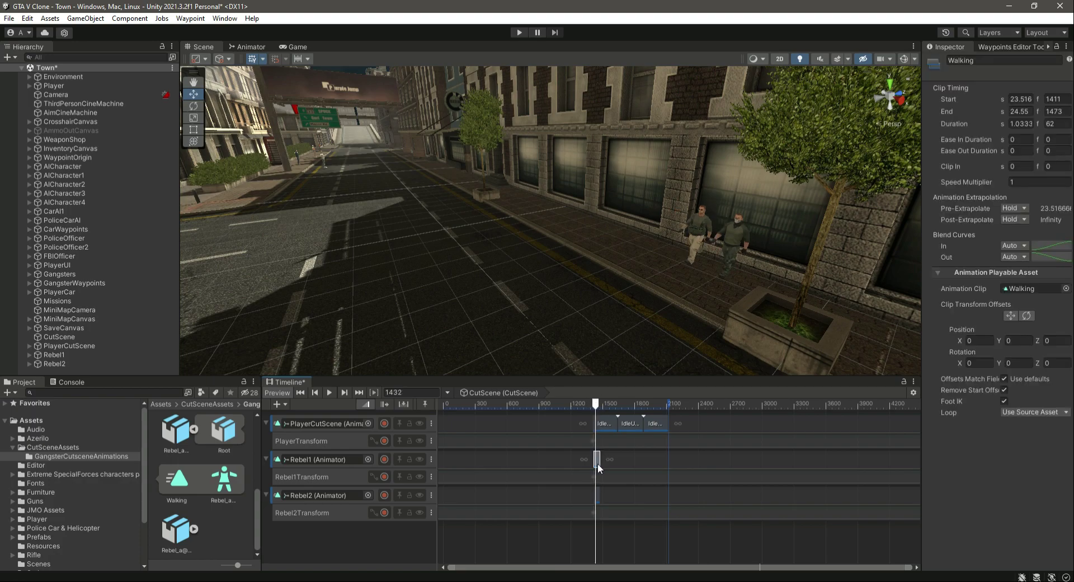
key("ctrl+d")
key("ctrl+d")
key("ctrl+d")
key("ctrl+d")
key("ctrl+d")
key("ctrl+d")
key("ctrl+d")
key("ctrl+d")
key("ctrl+d")
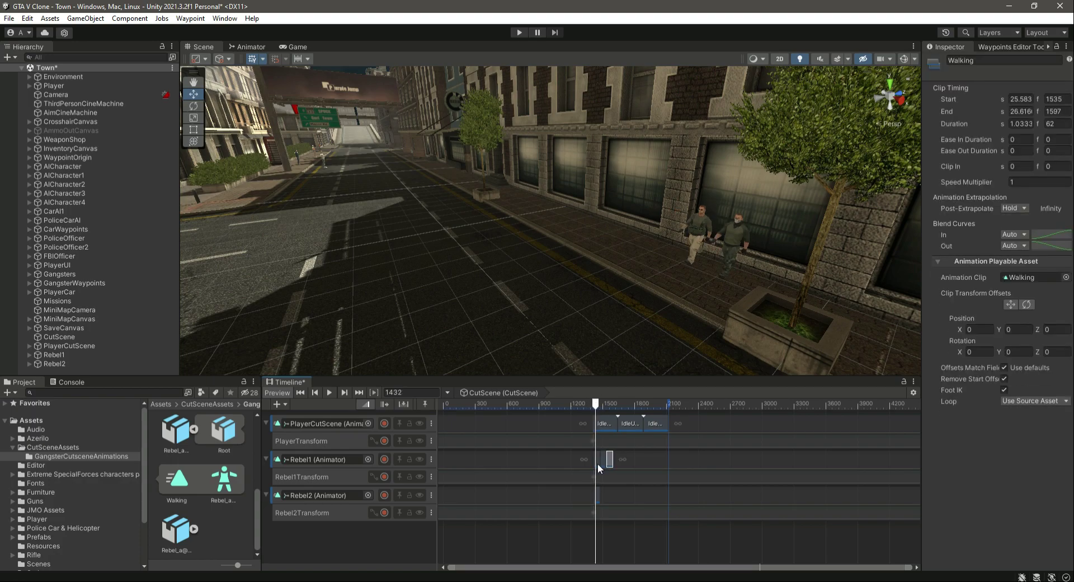
key("ctrl+d")
key("ctrl+d")
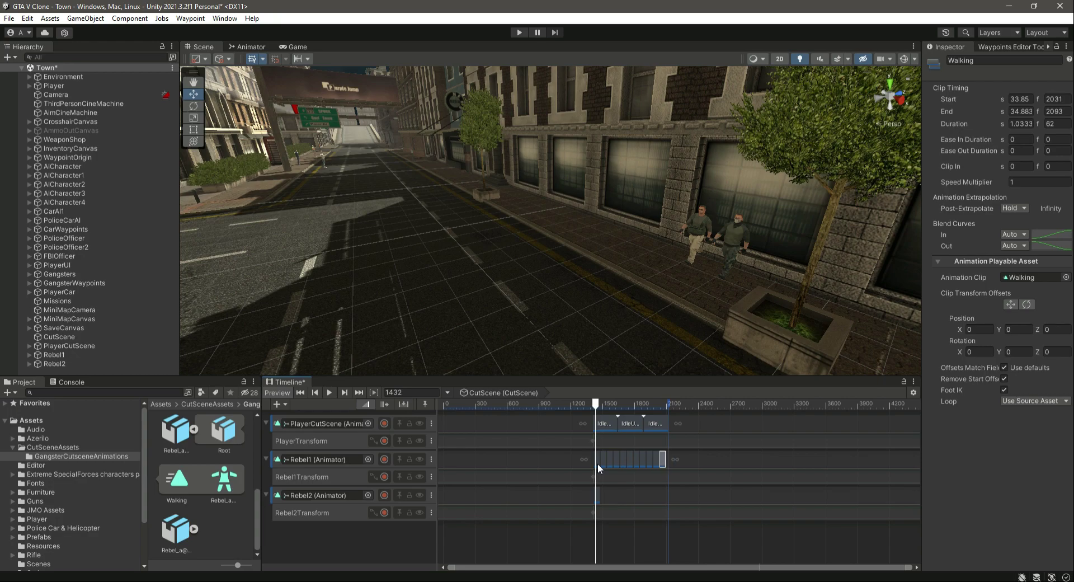
Duplicate the Walking clip on the Rebel2 track eleven times to fill the track until frame 2155
left_click(597, 493)
key("ctrl+d")
key("ctrl+d")
key("ctrl+d")
key("ctrl+d")
key("ctrl+d")
key("ctrl+d")
key("ctrl+d")
key("ctrl+d")
key("ctrl+d")
key("ctrl+d")
key("ctrl+d")
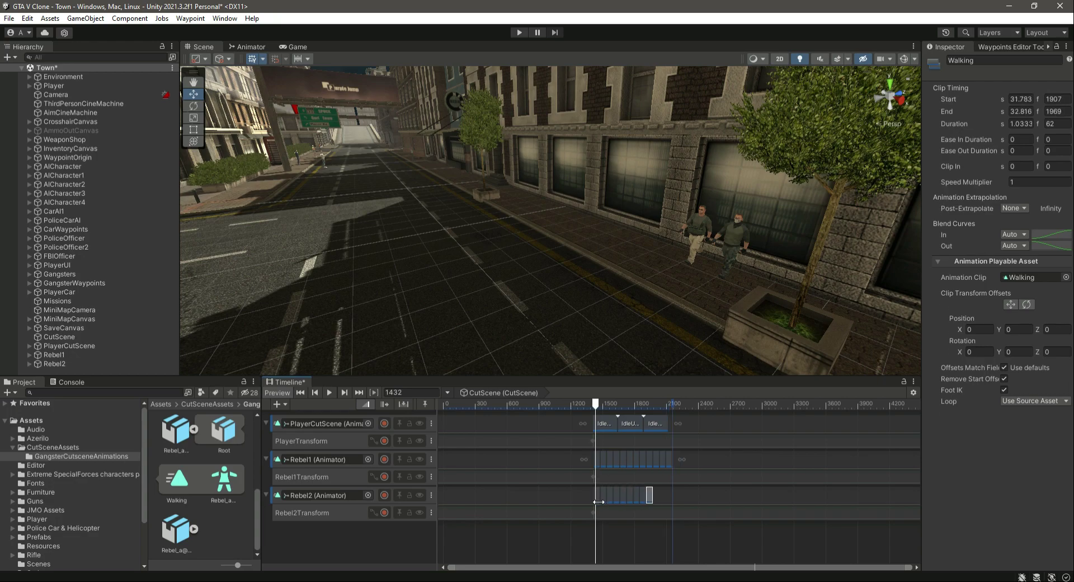
Preview the repeated Walking clips of both rebels, and save the scene with the playhead returned to frame 1411
left_click(328, 392)
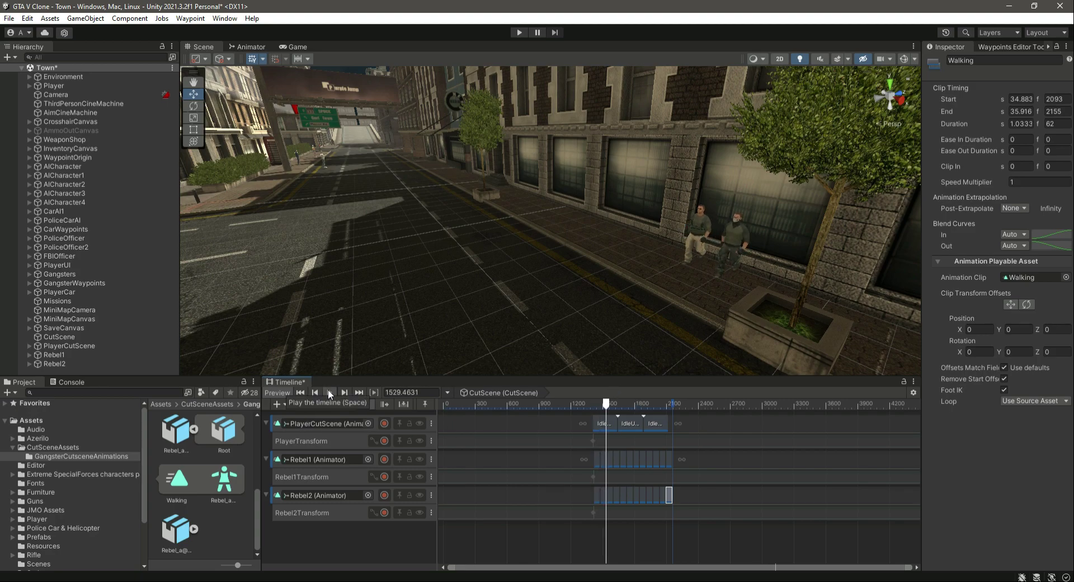
key("ctrl+s")
left_click_drag(626, 404, 590, 424)
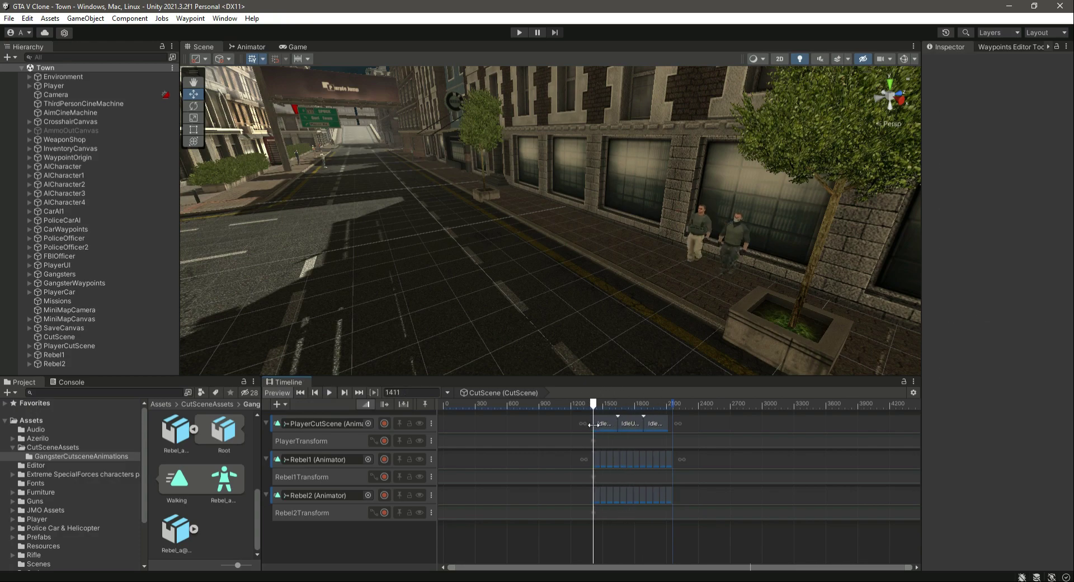
Start recording on the Rebel1Transform track and key Rebel1 moved forward to Z 14.66 at frame 1439
right_click_drag(731, 294, 656, 317)
key("s")
key("s")
key("d")
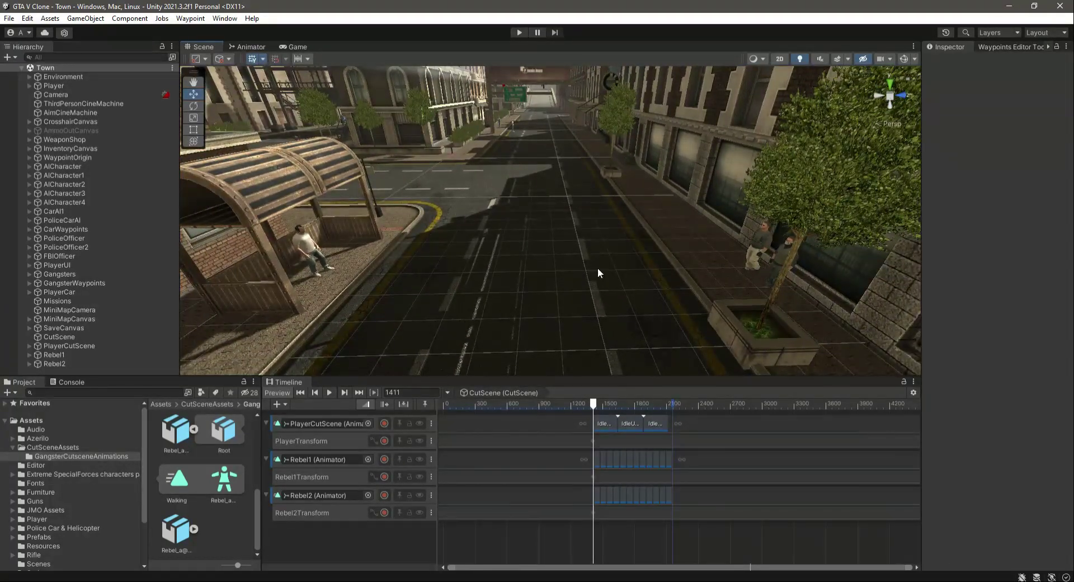
scroll(614, 417, "up", 10)
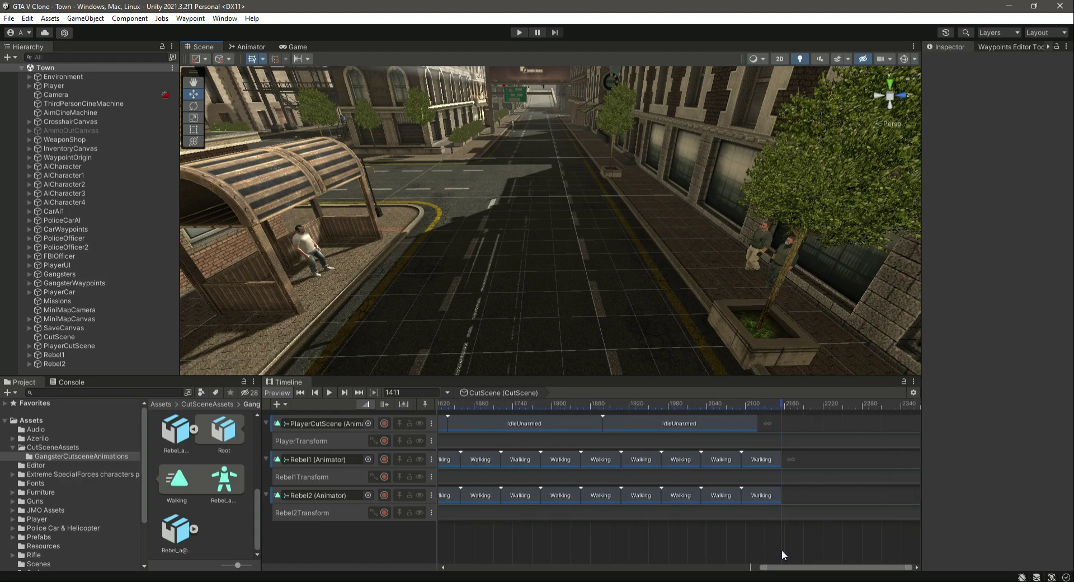
left_click_drag(785, 566, 708, 567)
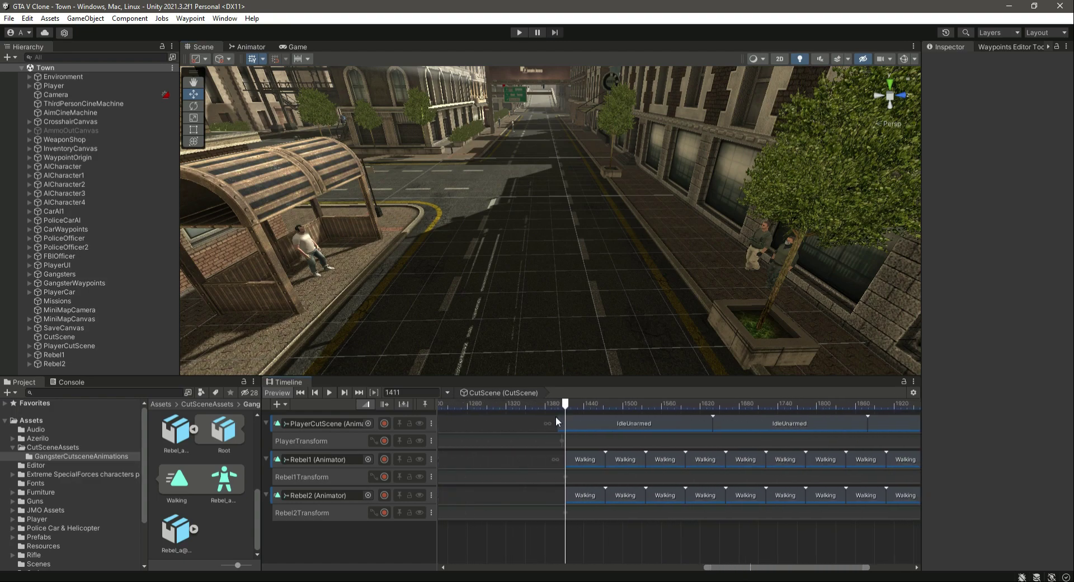
left_click_drag(565, 403, 584, 411)
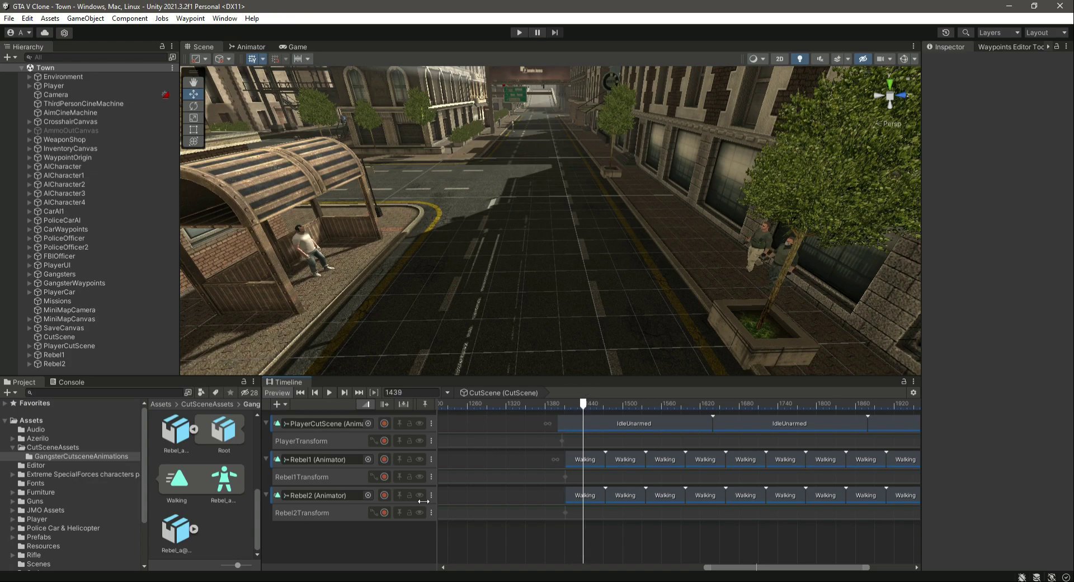
left_click(384, 476)
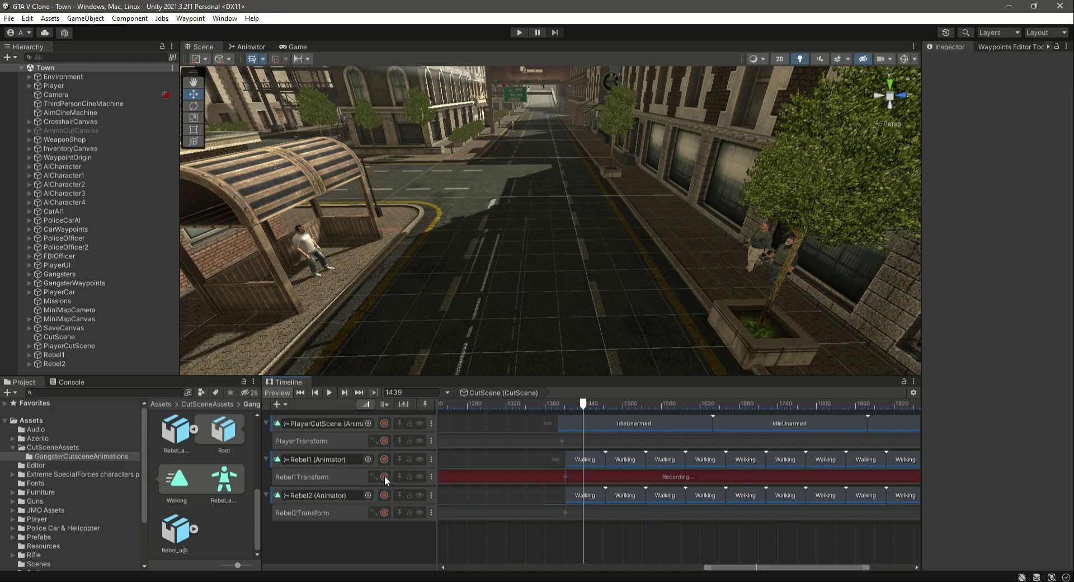
left_click(53, 355)
left_click_drag(728, 294, 706, 301)
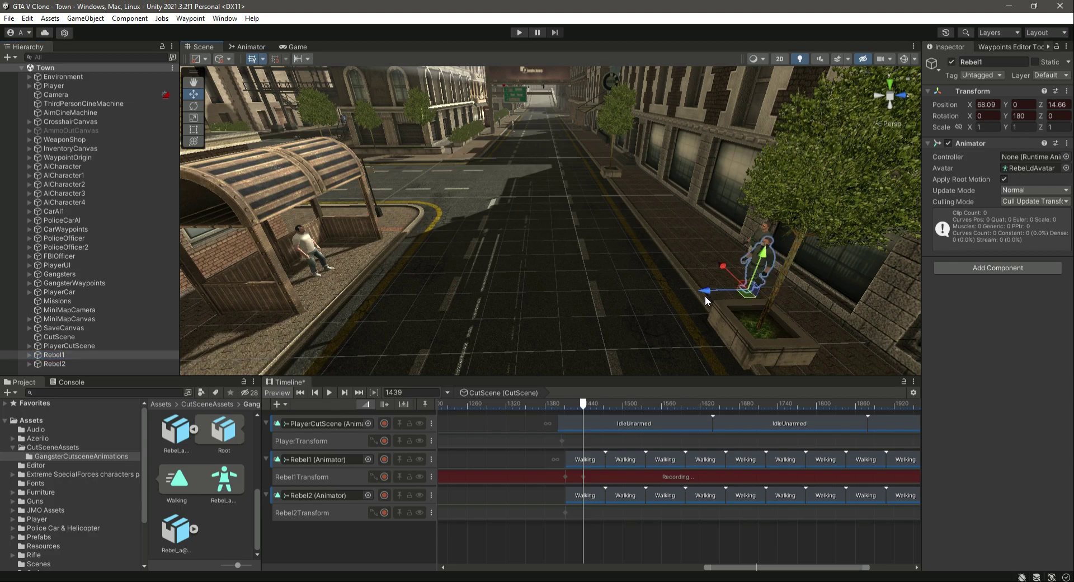
Key Rebel1's walk toward the road at Z 13.82 on frame 1469, farther on at frame 1509, and at Z 11.66 on frame 1555
left_click_drag(586, 405, 604, 410)
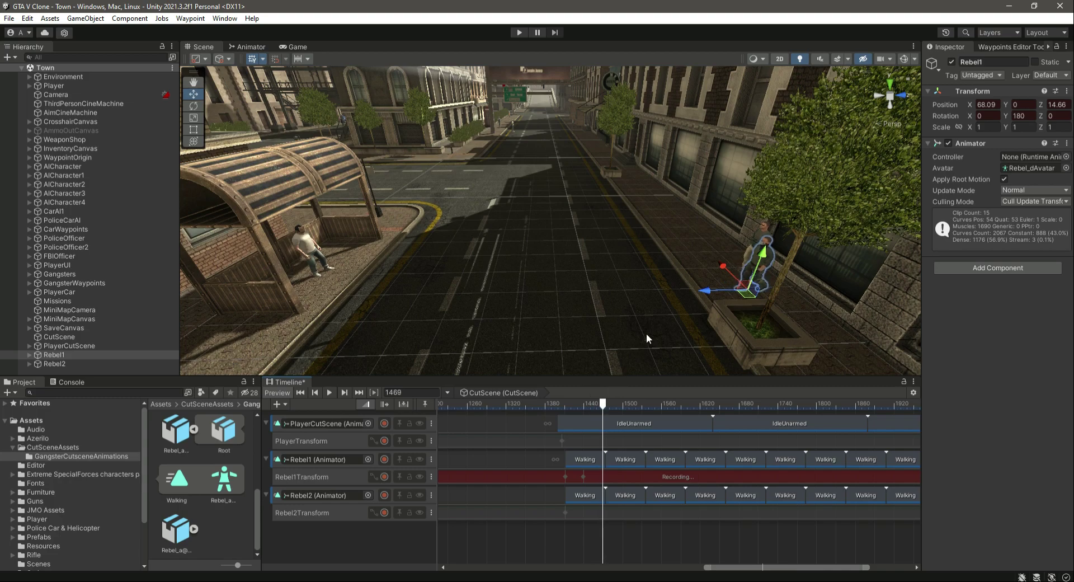
left_click_drag(703, 293, 676, 298)
left_click_drag(603, 406, 629, 406)
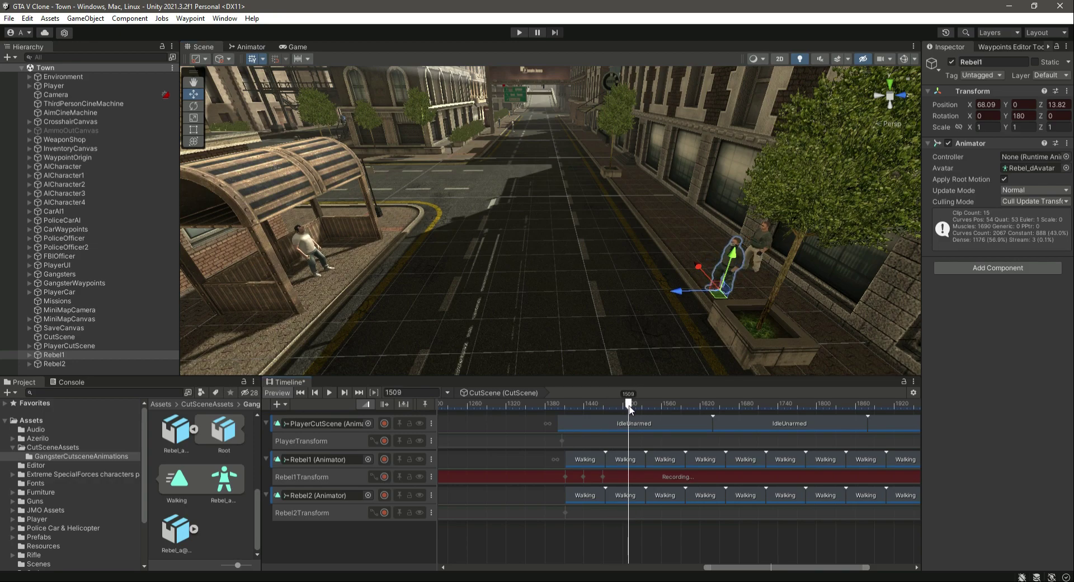
left_click_drag(673, 290, 637, 299)
left_click_drag(629, 406, 658, 407)
left_click_drag(643, 291, 604, 297)
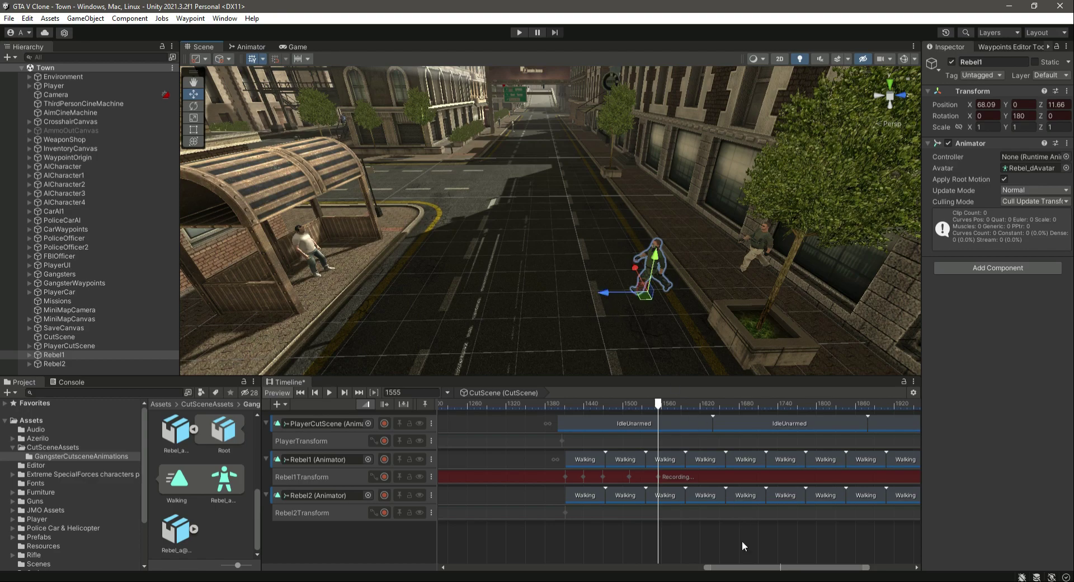
Continue keying Rebel1 across the road at Z 10.55 between frames 1555 and 1642, and at Z 9.62 on frame 1642
left_click_drag(750, 571, 766, 571)
left_click_drag(606, 406, 630, 411)
left_click_drag(606, 294, 569, 297)
left_click_drag(634, 405, 661, 406)
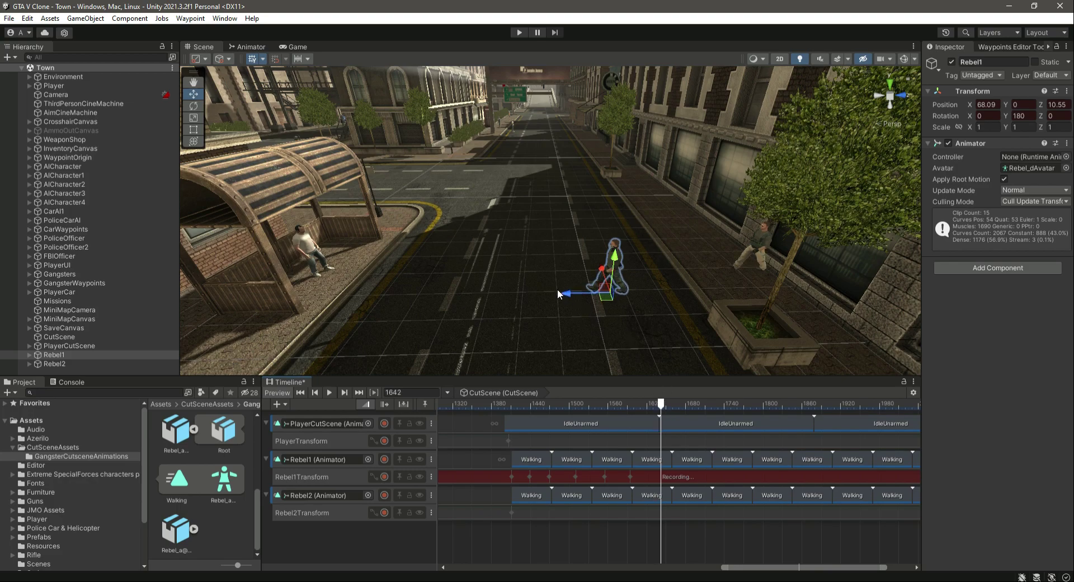
left_click_drag(569, 297, 534, 298)
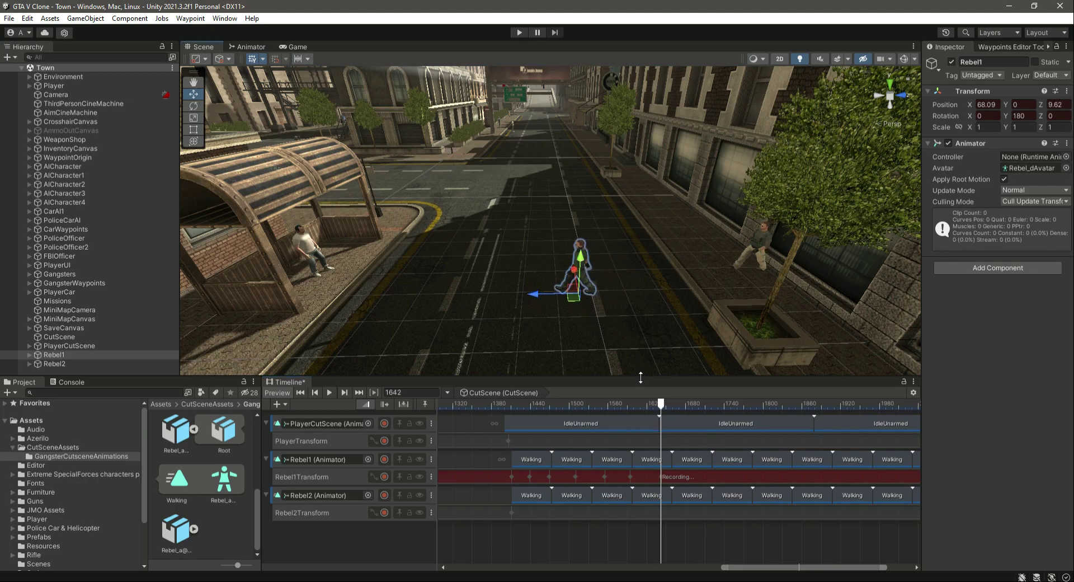
Add two more Rebel1 position keys farther across the road, reaching Z 7.65 at frame 1707
left_click_drag(656, 404, 686, 409)
left_click_drag(536, 300, 495, 299)
left_click_drag(784, 567, 799, 568)
mouse_move(644, 405)
left_mouse_down()
mouse_move(673, 407)
mouse_move(642, 409)
mouse_move(661, 417)
left_mouse_up()
left_click_drag(497, 296, 468, 294)
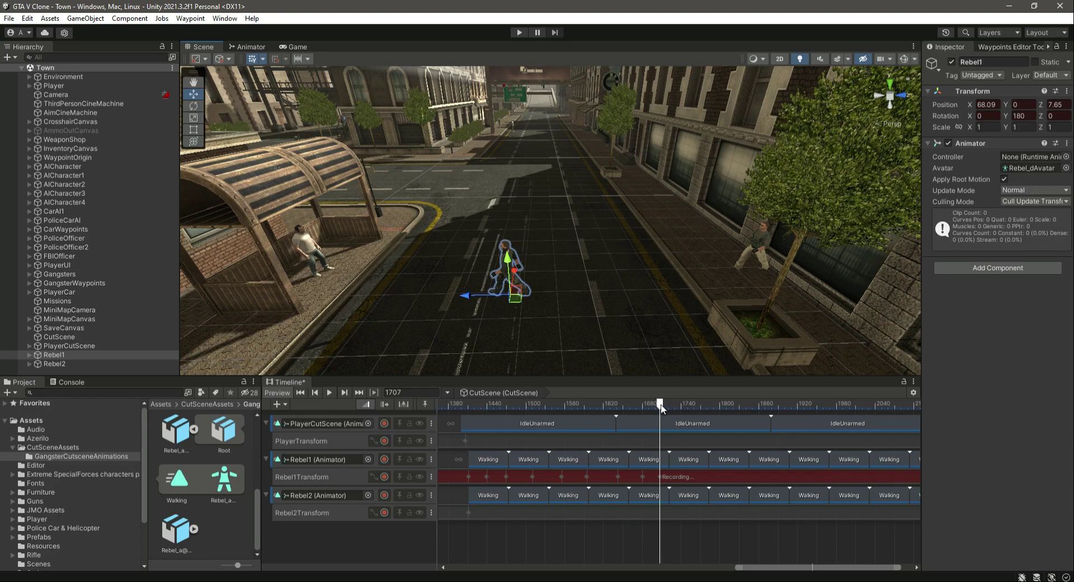
Key Rebel1 at Z 6.17 on frame 1739 and at Z 4.89 on frame 1768, near the bus shelter
left_click_drag(661, 409, 681, 405)
left_click_drag(468, 300, 415, 303)
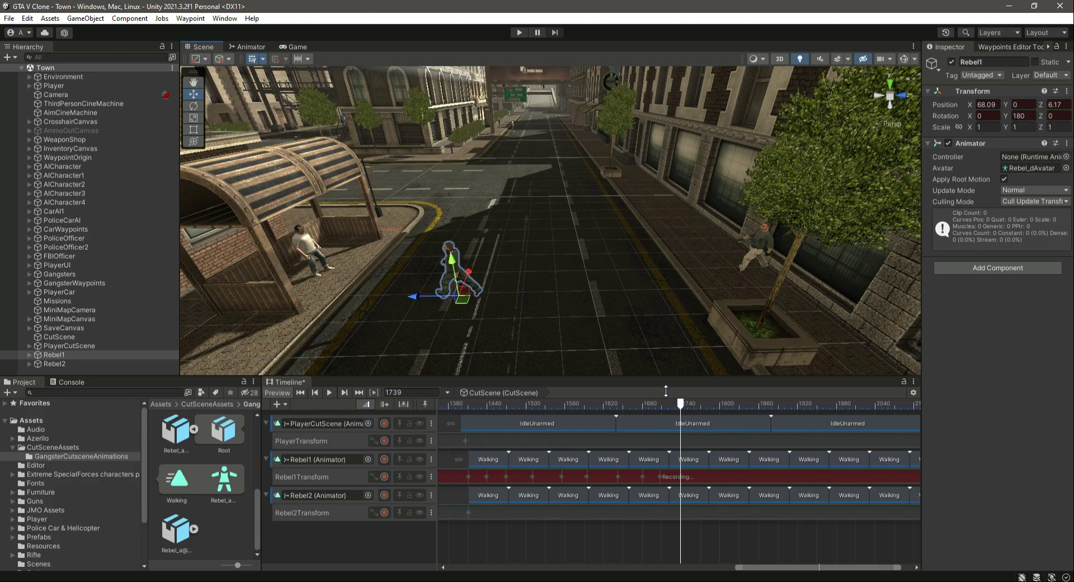
left_click_drag(680, 407, 699, 408)
left_click_drag(416, 298, 373, 302)
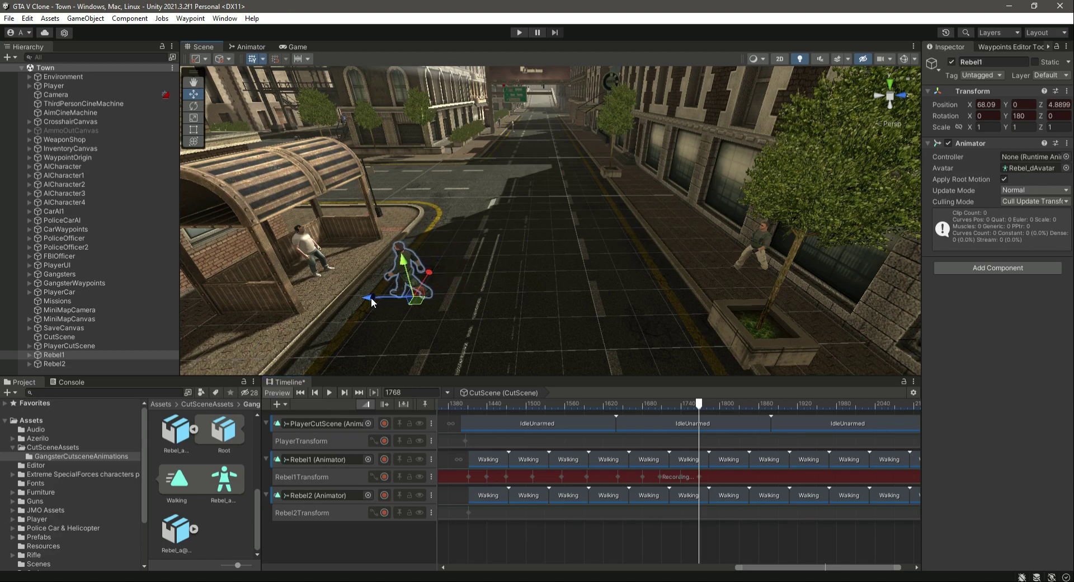
Stop recording the Rebel1Transform track and play the timeline from the start of the Walking clips
left_click(384, 476)
left_click_drag(699, 404, 464, 434)
left_click(331, 392)
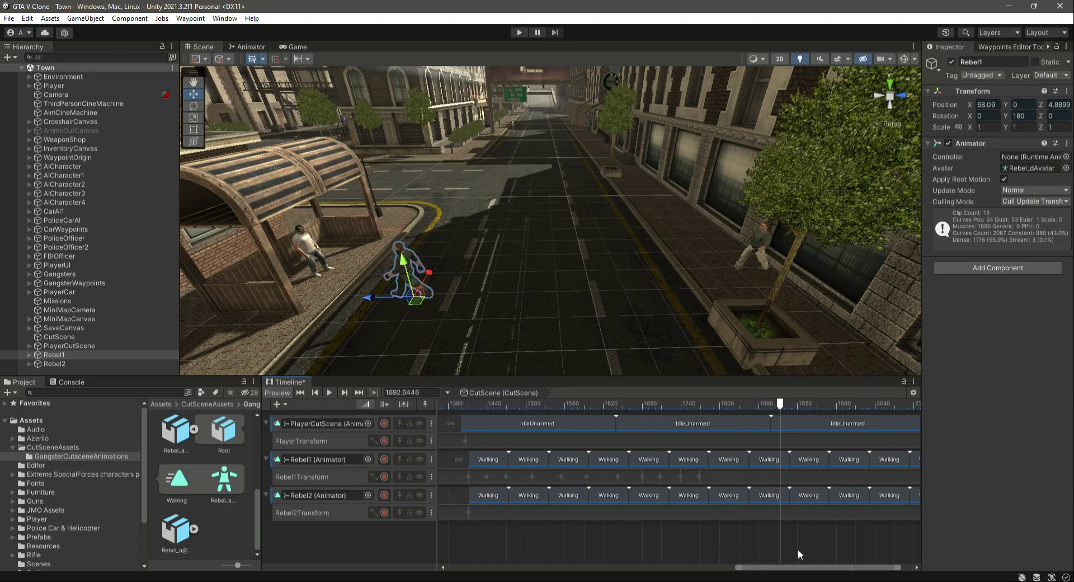
Delete the surplus Walking clips on the Rebel1 track from frame 1783 onward, keeping the first six
scroll(699, 473, "down", 5)
left_click(715, 460)
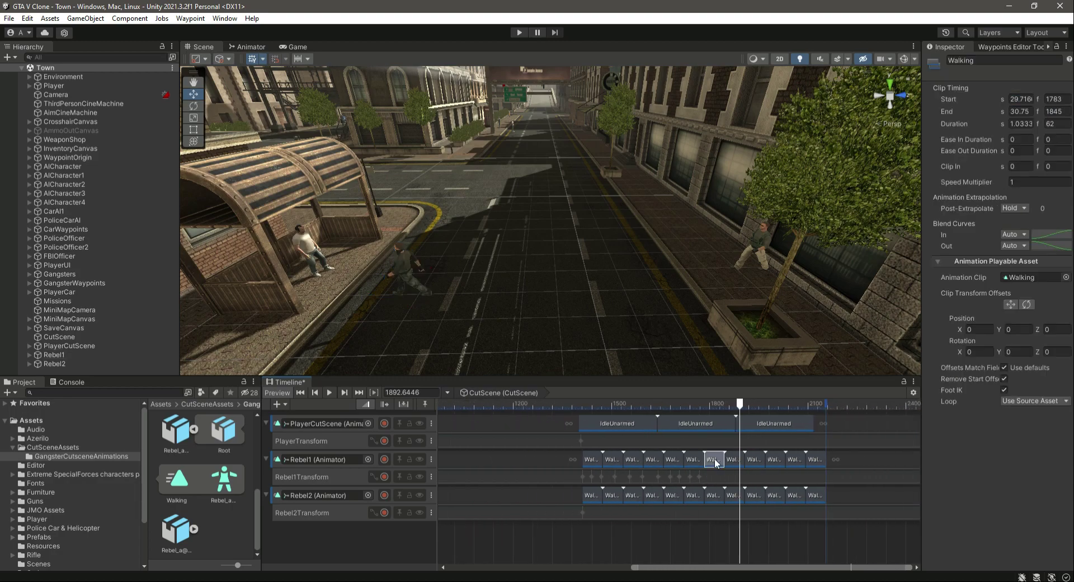
left_click_drag(734, 465, 812, 462)
Play and scrub the timeline to review Rebel1's shortened walk and the timing of its position keys
left_click_drag(740, 407, 579, 404)
left_click(329, 393)
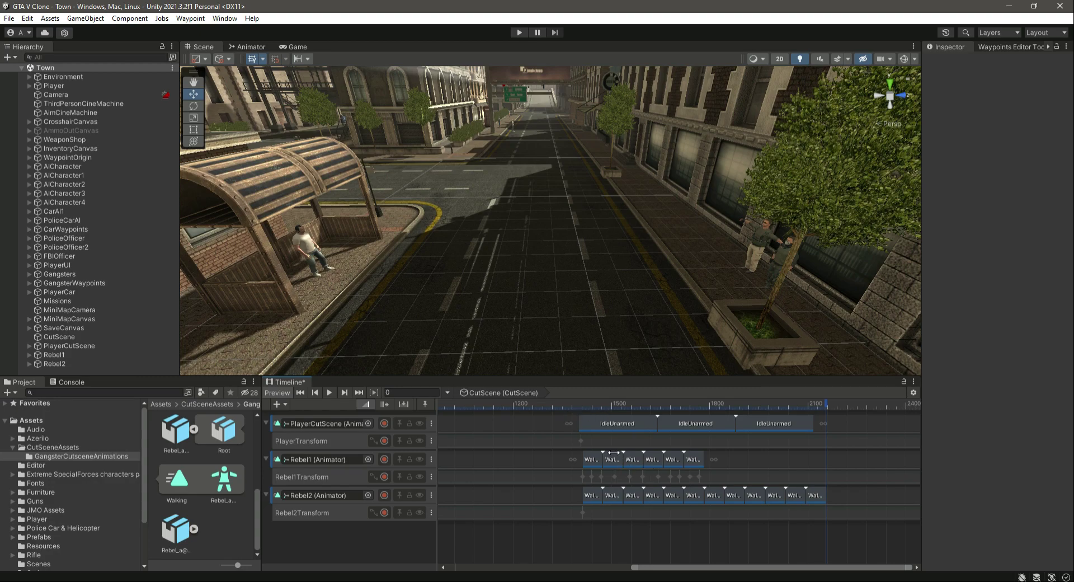
left_click(636, 404)
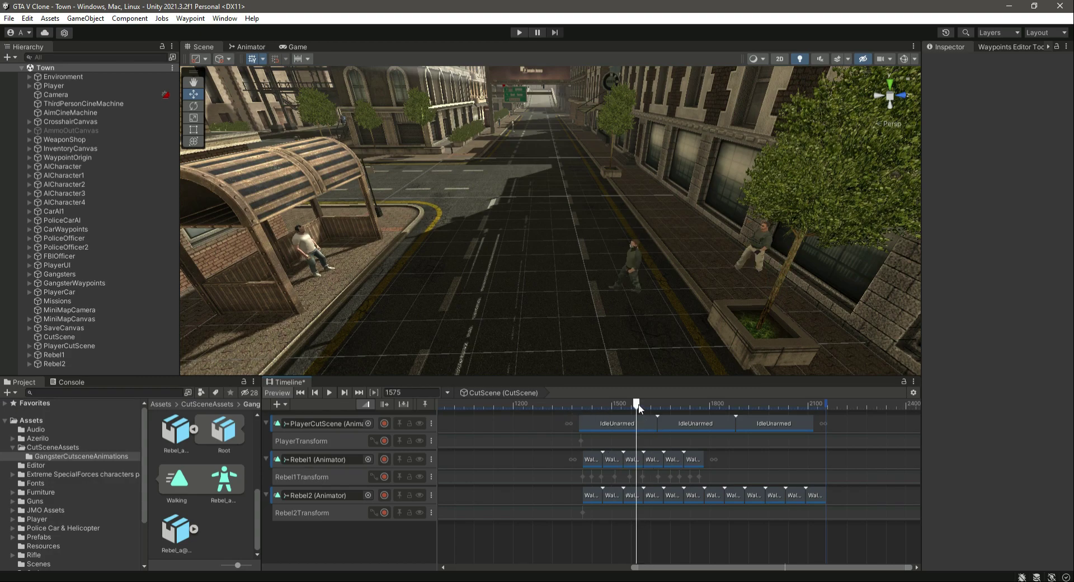
left_click_drag(637, 405, 592, 421)
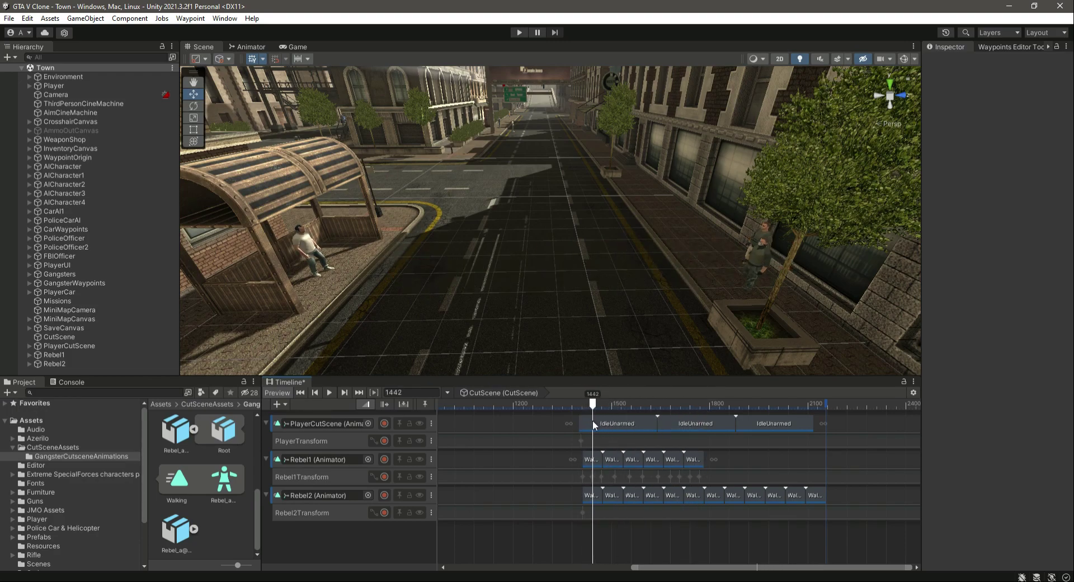
scroll(704, 494, "up", 5)
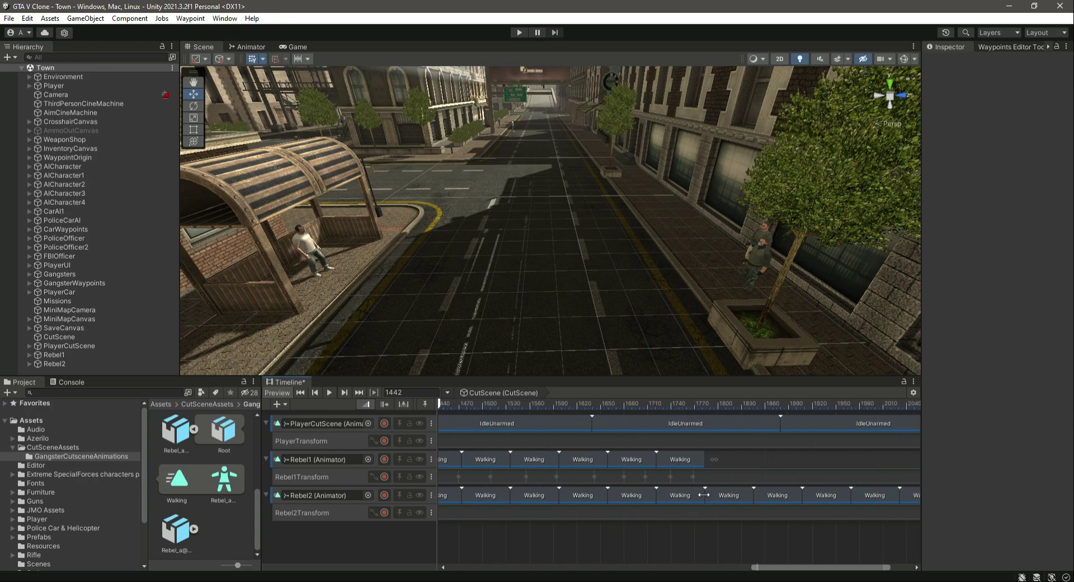
left_click_drag(792, 567, 755, 568)
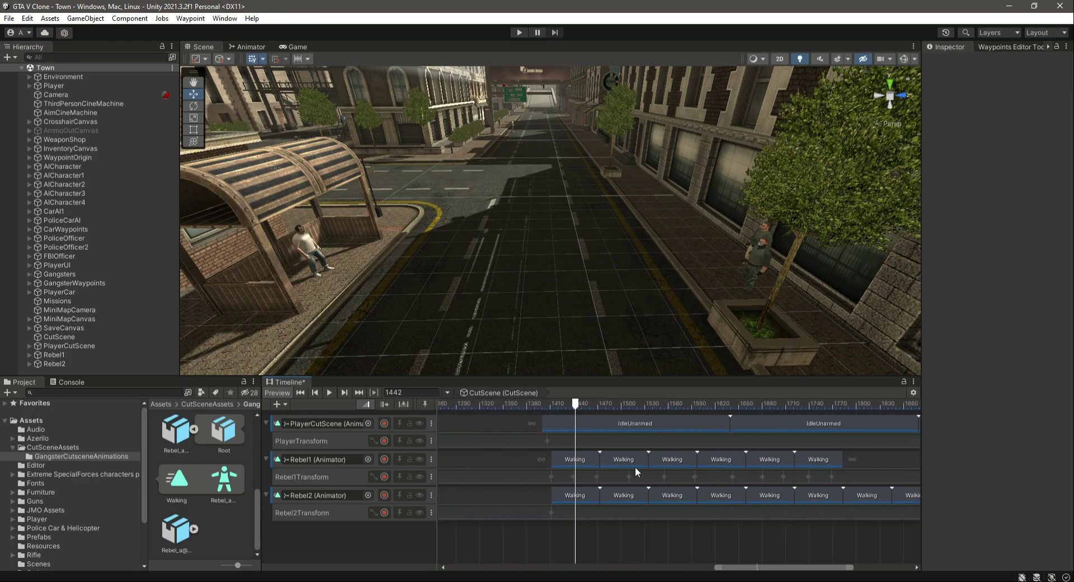
left_click_drag(579, 404, 541, 404)
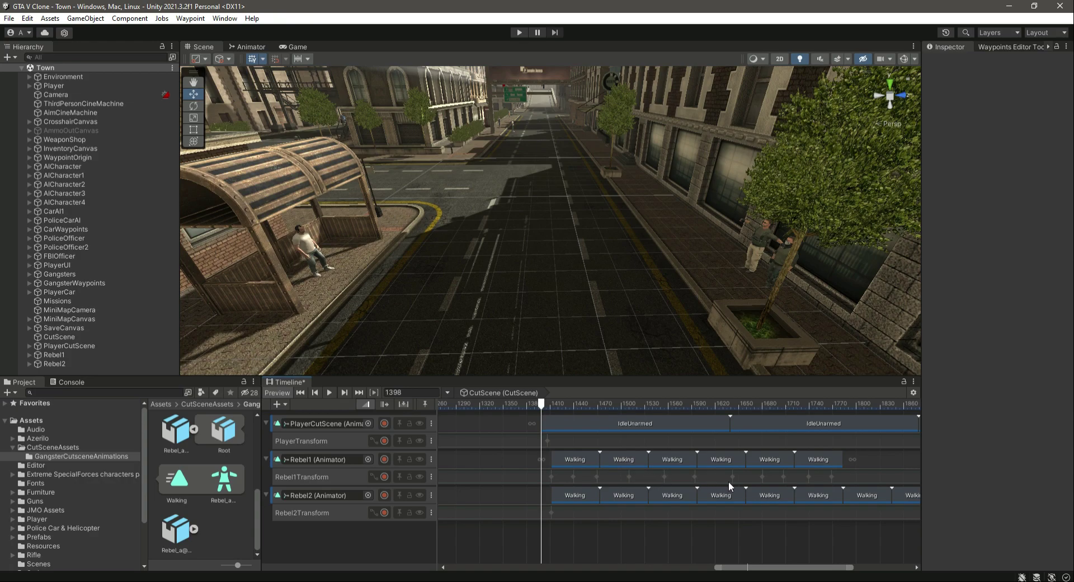
left_click_drag(543, 402, 575, 410)
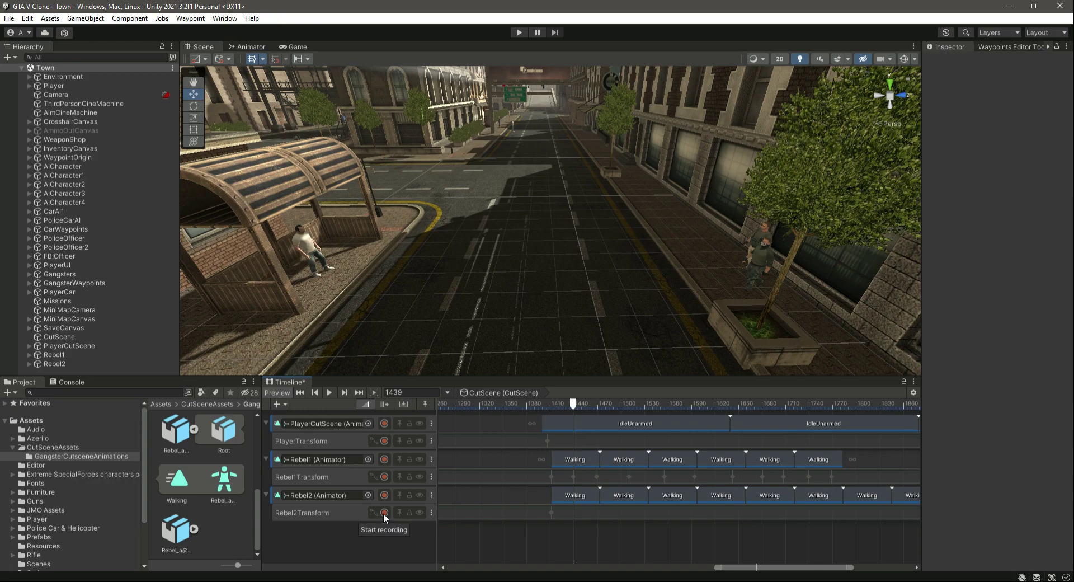
Start recording on the Rebel2Transform track and key Rebel2 moved forward to Z 14.52 at frame 1441
left_click(384, 512)
left_click(553, 404)
left_click_drag(551, 409, 549, 408)
left_click(551, 408)
left_click(54, 363)
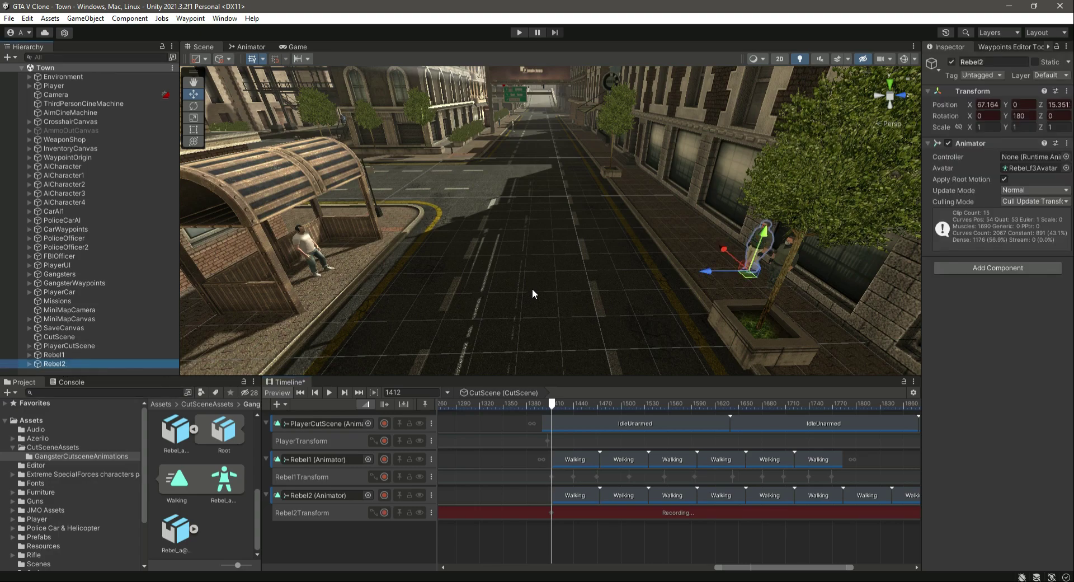
left_click_drag(552, 407, 573, 408)
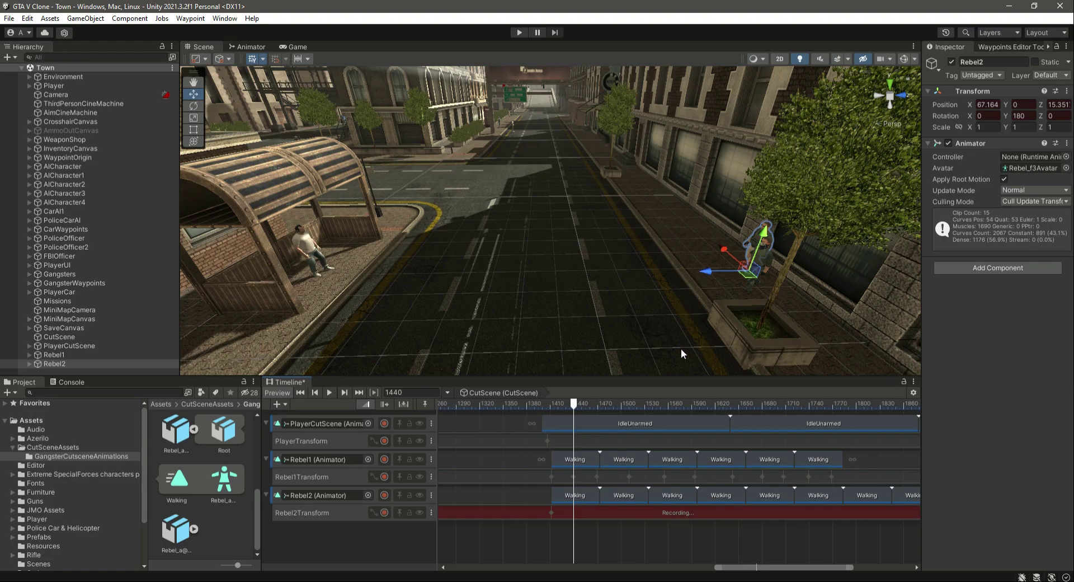
right_click_drag(731, 326, 683, 294)
key("d")
key("w")
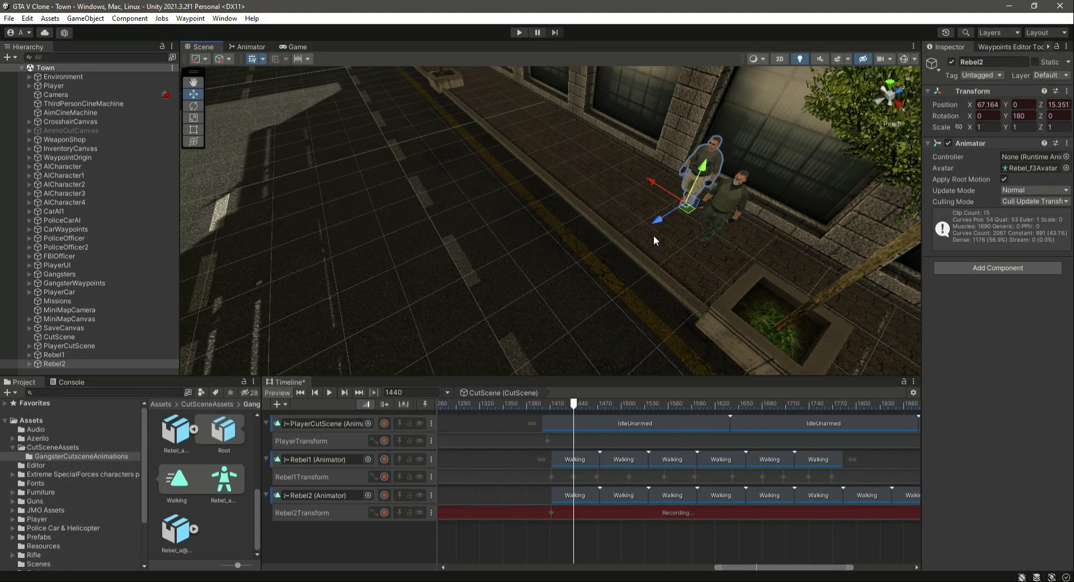
mouse_move(575, 406)
left_mouse_down()
mouse_move(552, 406)
mouse_move(576, 413)
left_mouse_up()
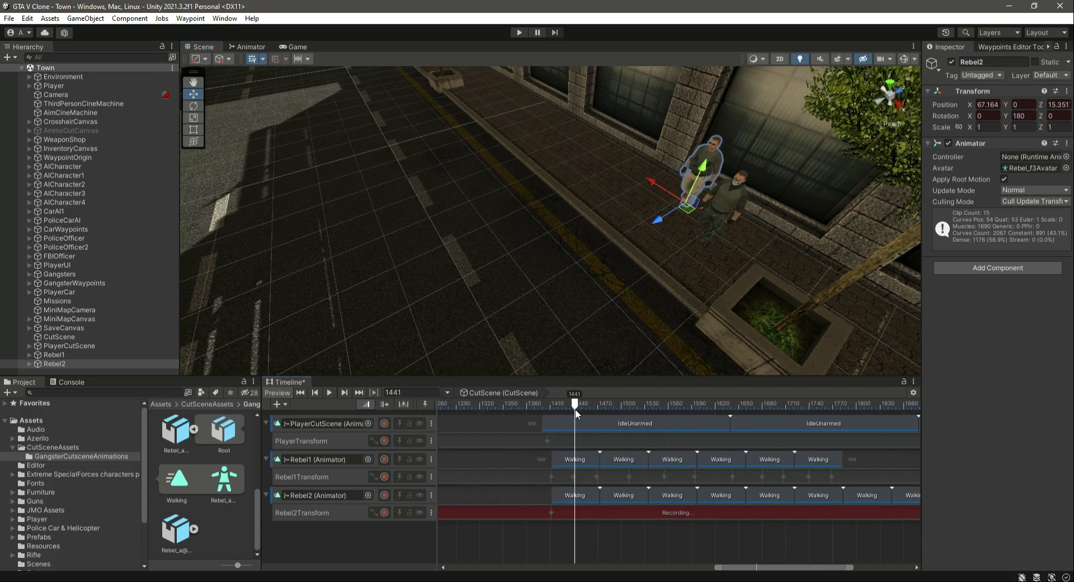
left_click_drag(659, 220, 634, 236)
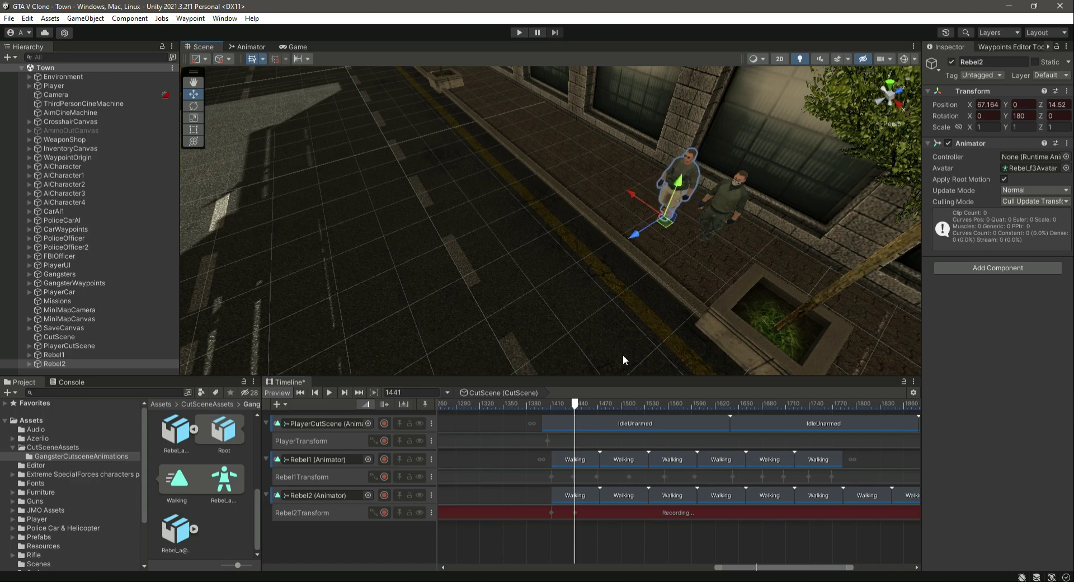
Key Rebel2 beside Rebel1 at Z 13.68 on frame 1471, Z 12.56 on frame 1511, and Z 11.49 on frame 1556
left_click_drag(576, 404, 599, 405)
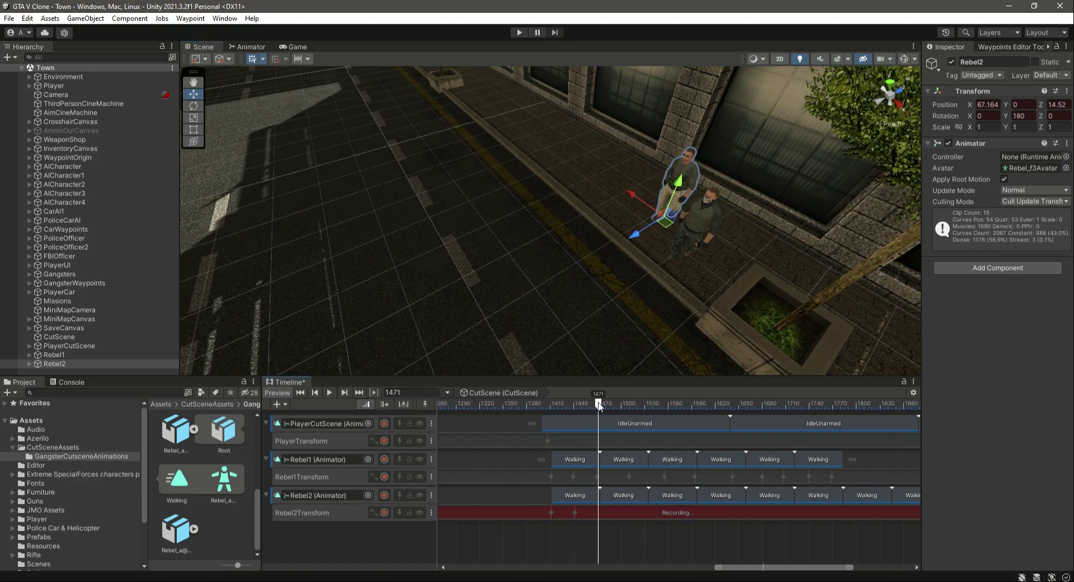
left_click_drag(636, 233, 611, 253)
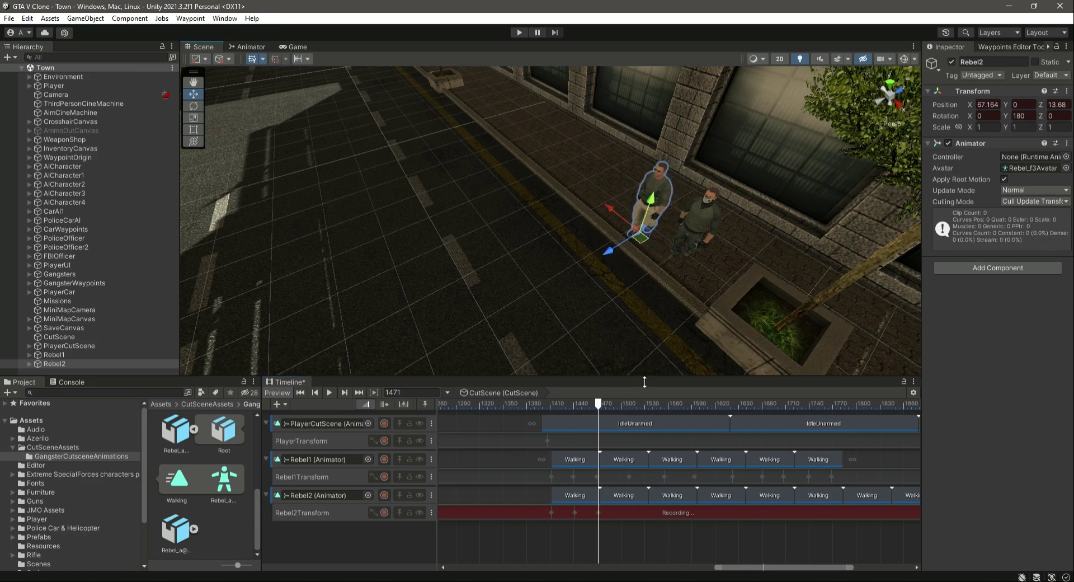
left_click_drag(598, 405, 631, 408)
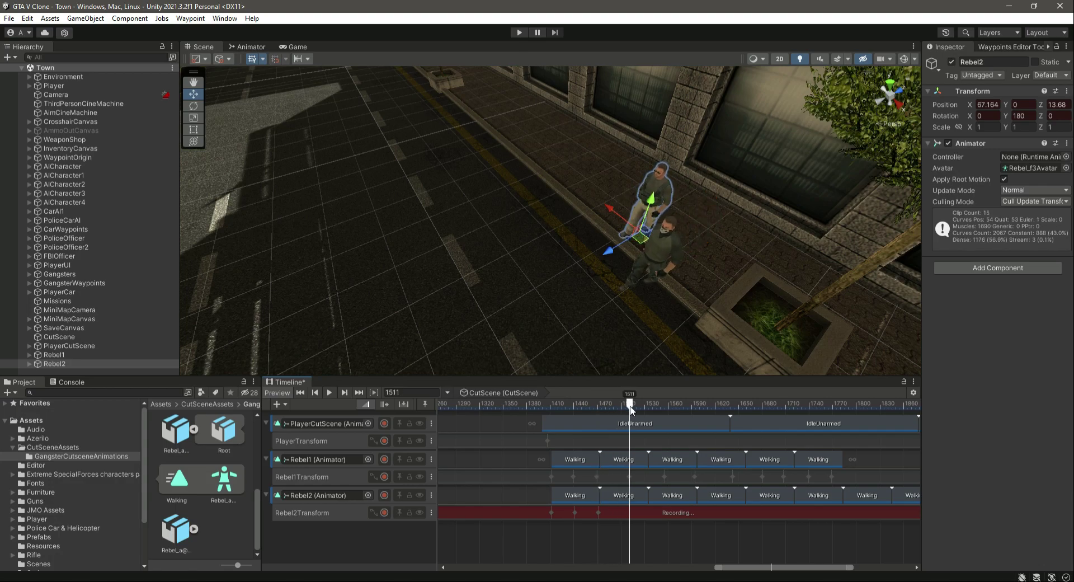
left_click_drag(612, 253, 567, 278)
left_click_drag(628, 407, 666, 411)
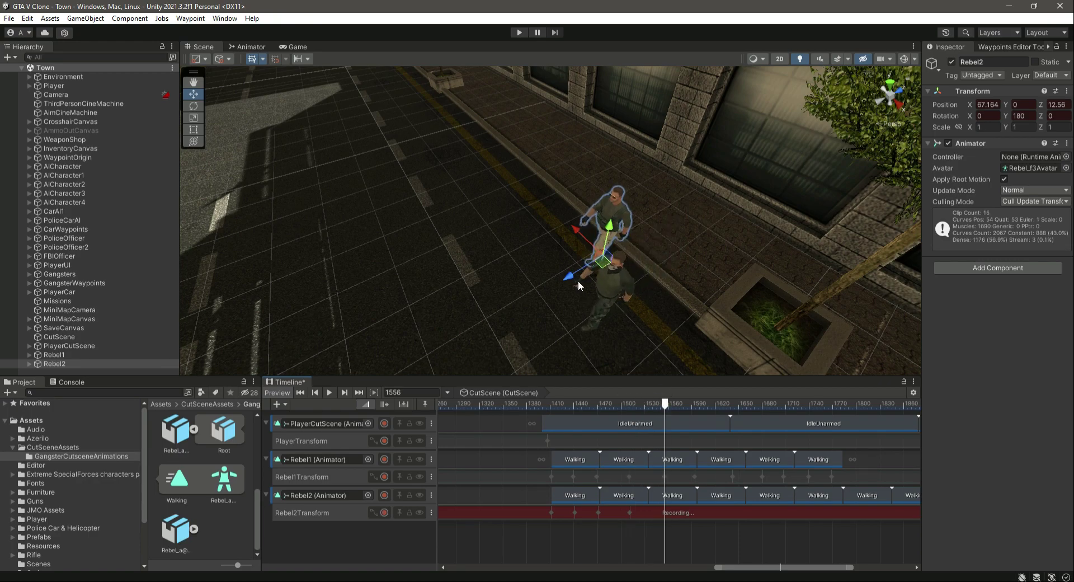
left_click_drag(568, 275, 528, 306)
Key Rebel2 farther across the road at Z 10.445 on frame 1595 and Z 9.59 on frame 1642
left_click_drag(666, 404, 696, 419)
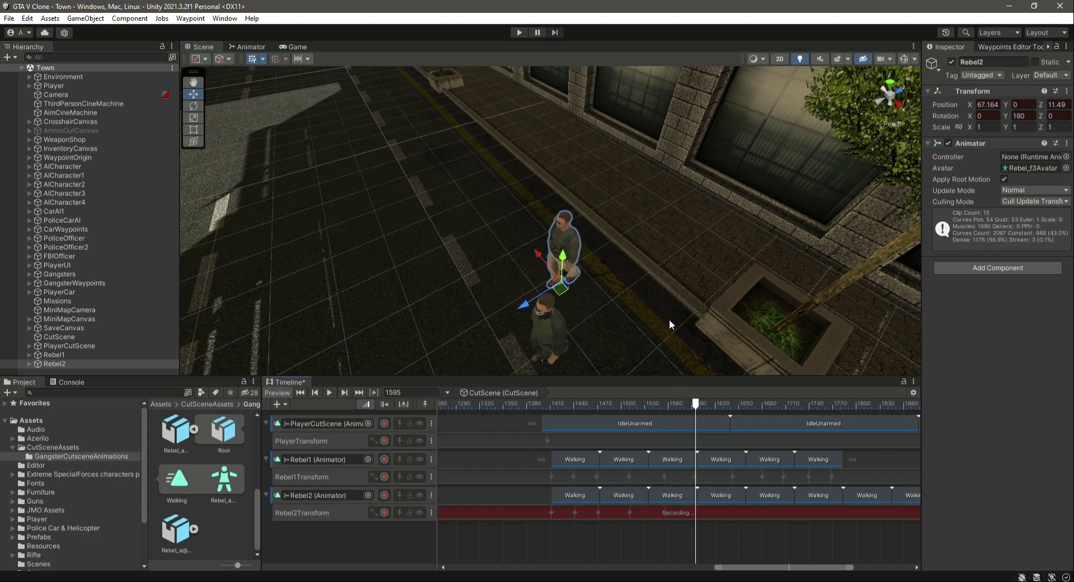
right_click_drag(669, 319, 570, 324)
left_click_drag(595, 301, 534, 306)
left_click_drag(700, 410, 729, 416)
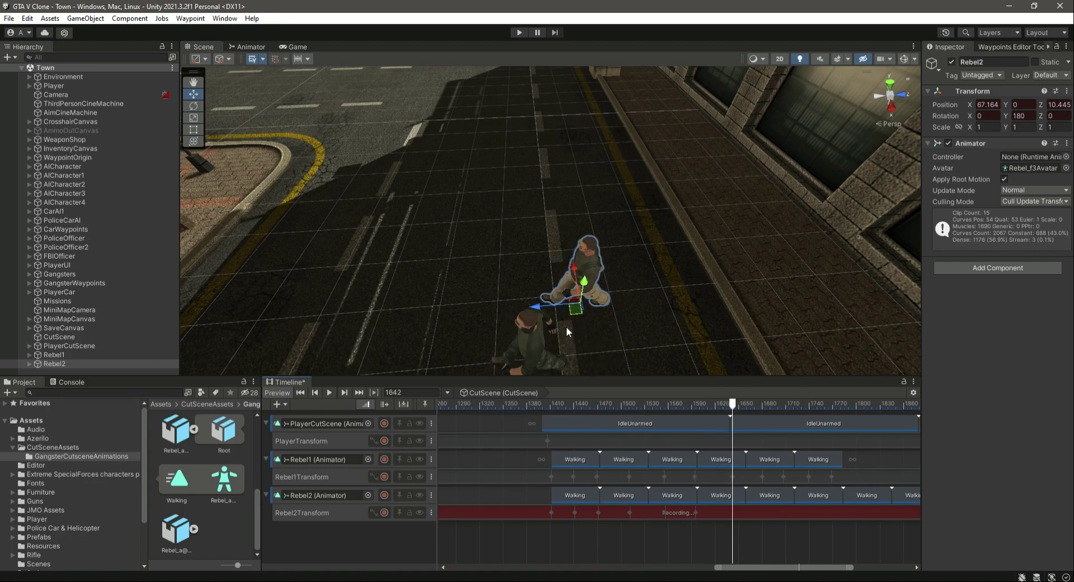
right_click_drag(653, 337, 589, 348)
left_click_drag(577, 292, 531, 288)
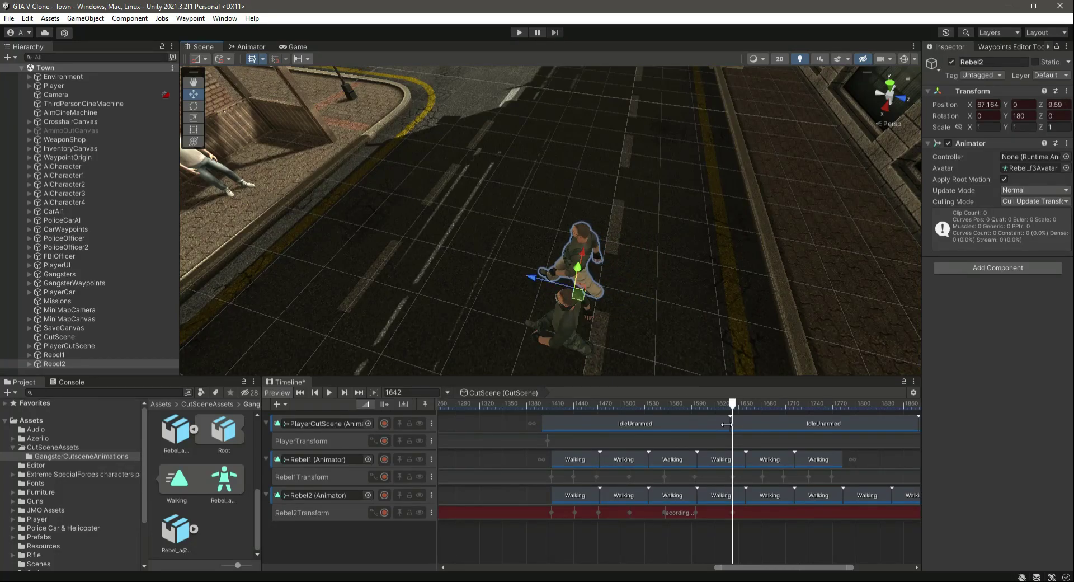
Key Rebel2 farther across the road at Z 8.41 on frame 1681 and Z 7.57 on frame 1707
left_click_drag(734, 408, 762, 412)
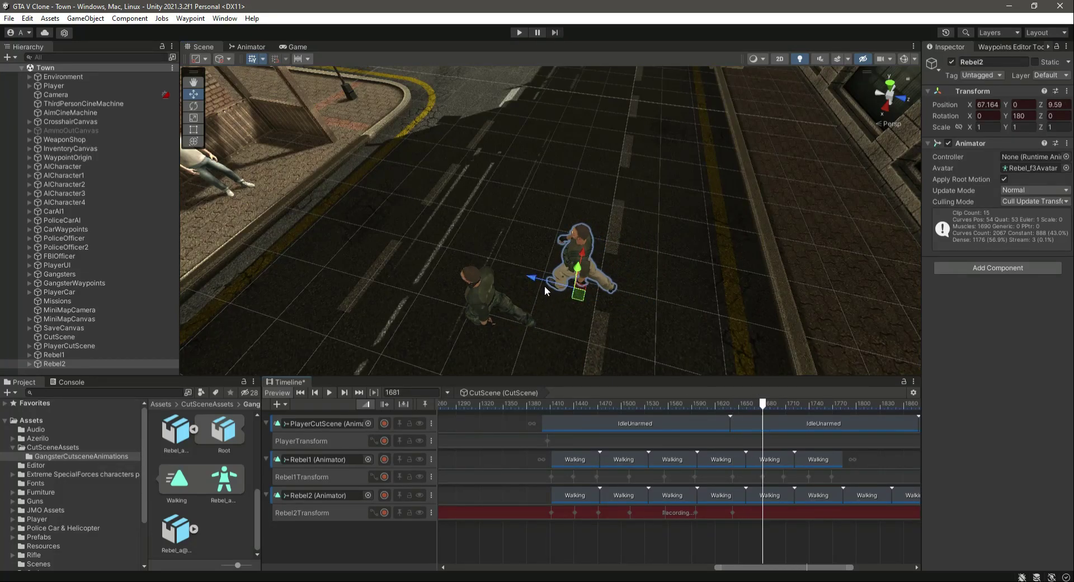
left_click_drag(536, 281, 469, 277)
left_click_drag(762, 403, 786, 410)
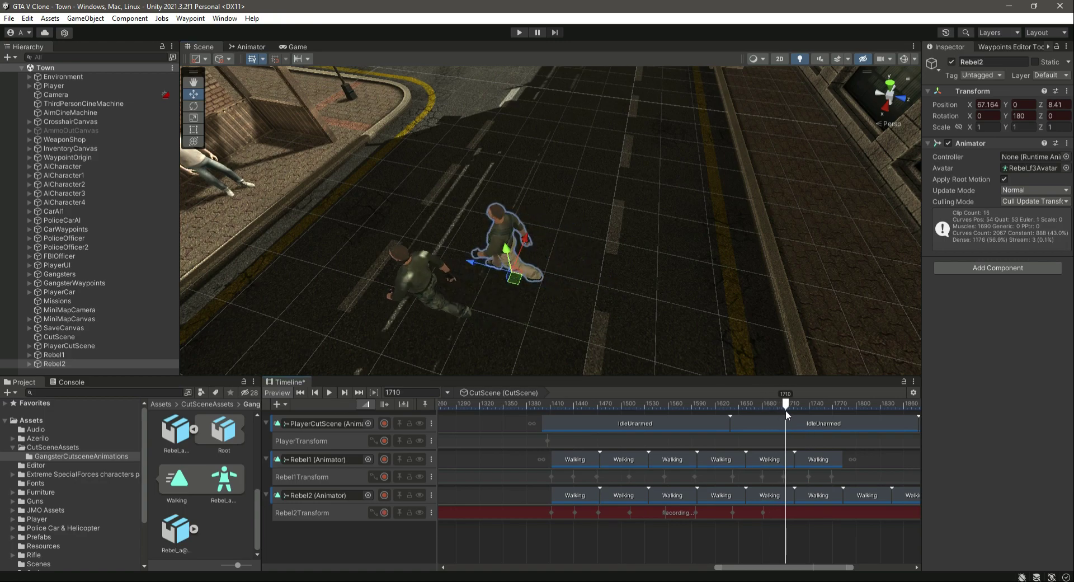
left_click_drag(472, 260, 430, 254)
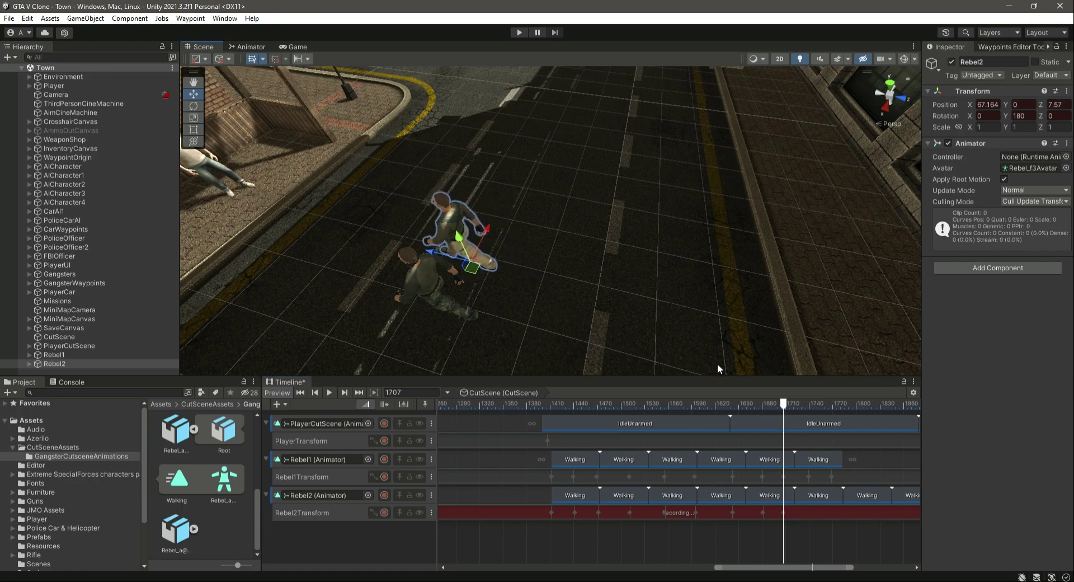
Key Rebel2 near the far curb beside Rebel1 at Z 6.7 on frame 1730 and Z 5.73 on frame 1749
left_click_drag(785, 405, 803, 412)
right_click_drag(491, 323, 427, 234)
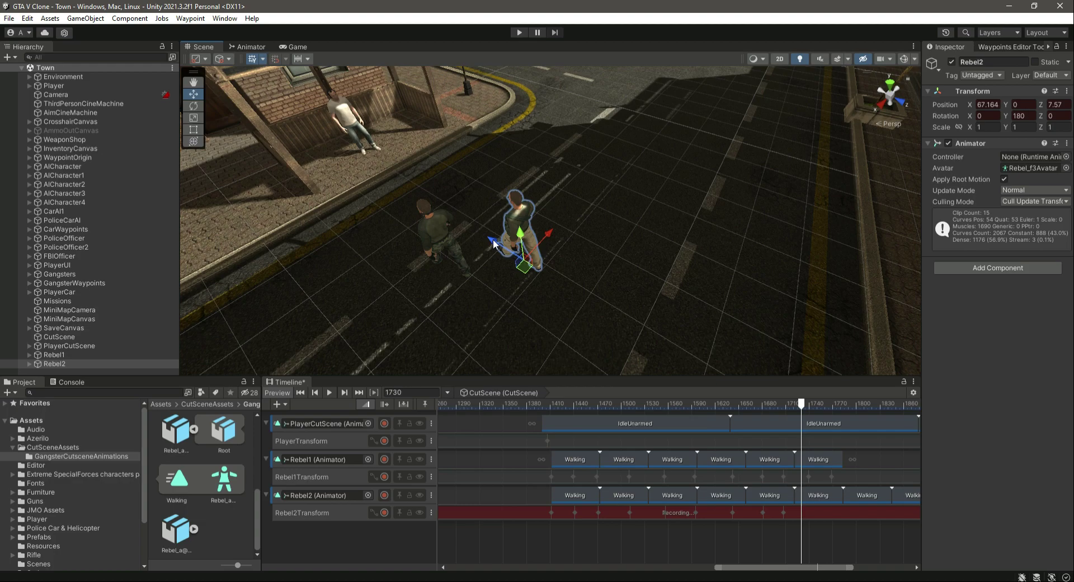
left_click_drag(494, 242, 458, 229)
left_click_drag(802, 405, 816, 410)
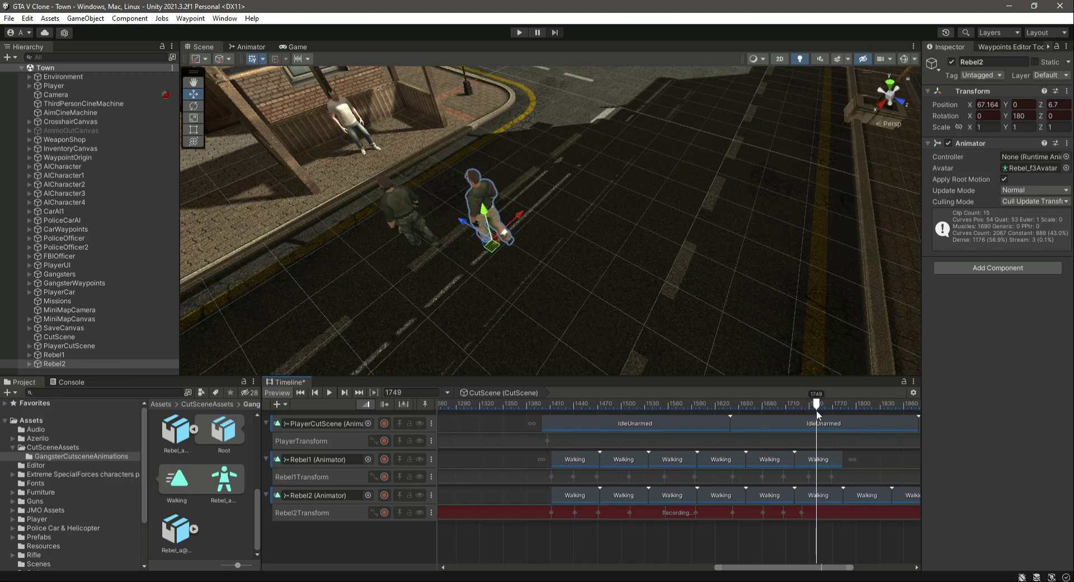
left_click_drag(464, 225, 435, 206)
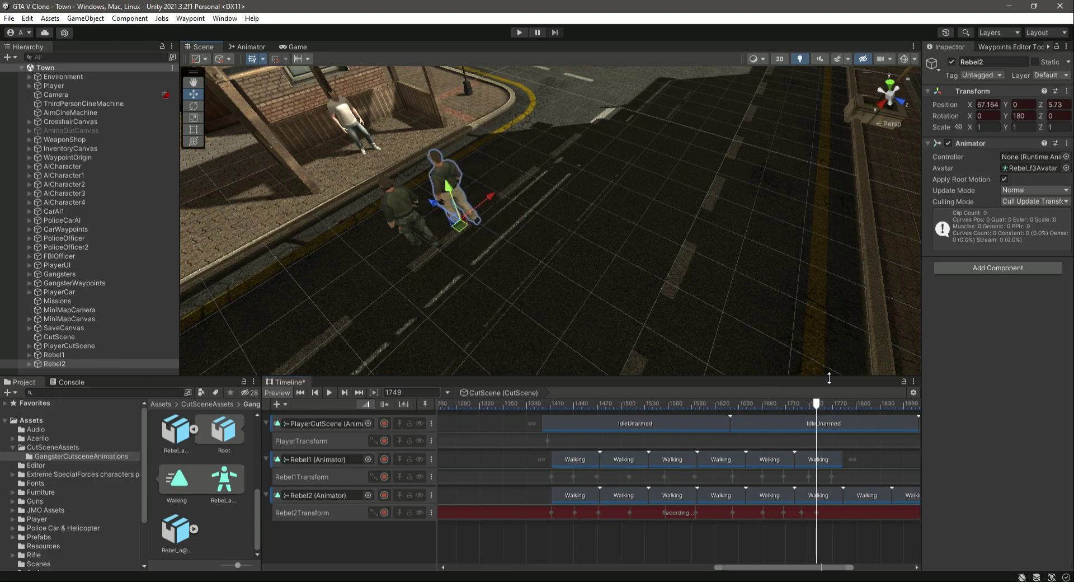
Compare the rebels' positions at frame 1769 and stop recording on the Rebel2Transform track
left_click_drag(819, 402, 832, 404)
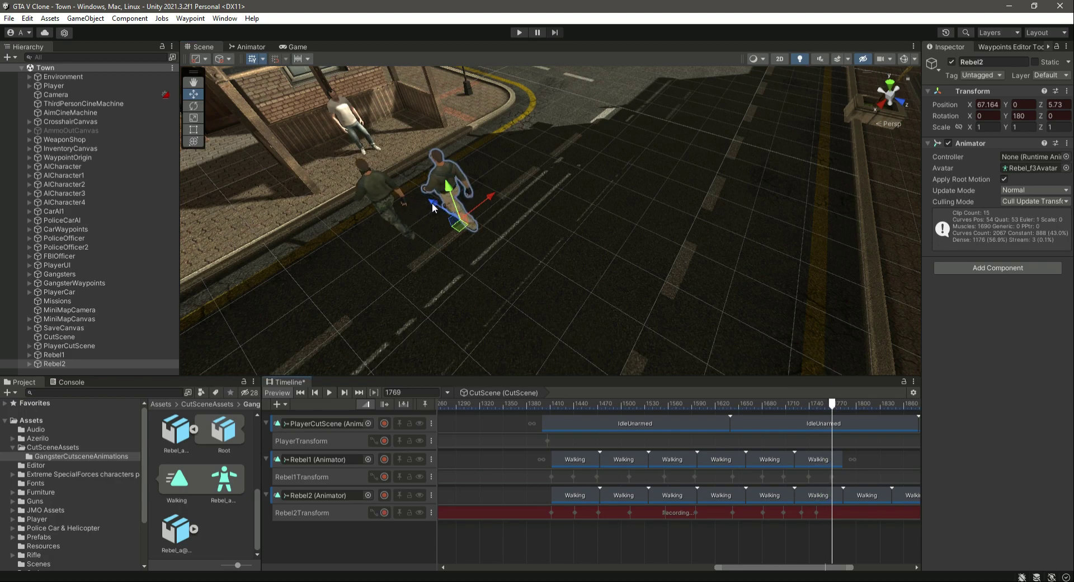
left_click(84, 355)
left_click(87, 363)
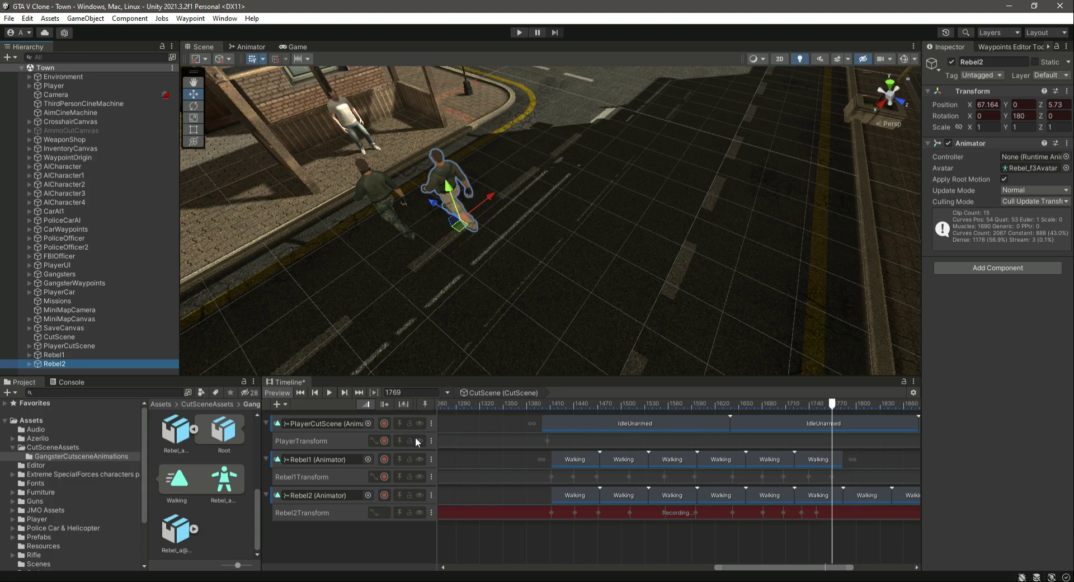
left_click(385, 512)
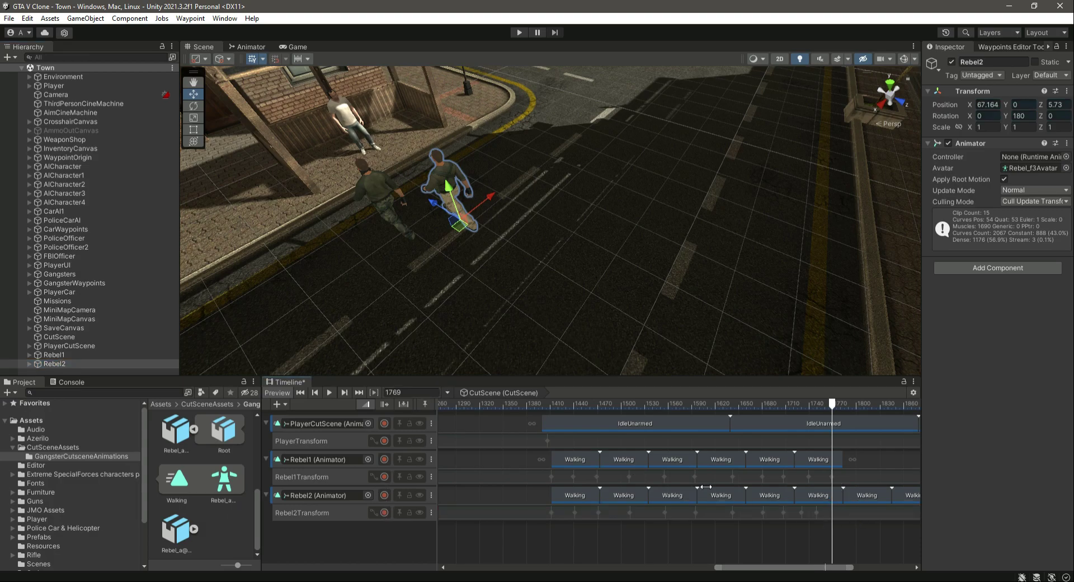
Play the timeline from frame 1407 to review both rebels walking across the road
left_click_drag(832, 408, 548, 428)
right_click_drag(554, 288, 364, 393)
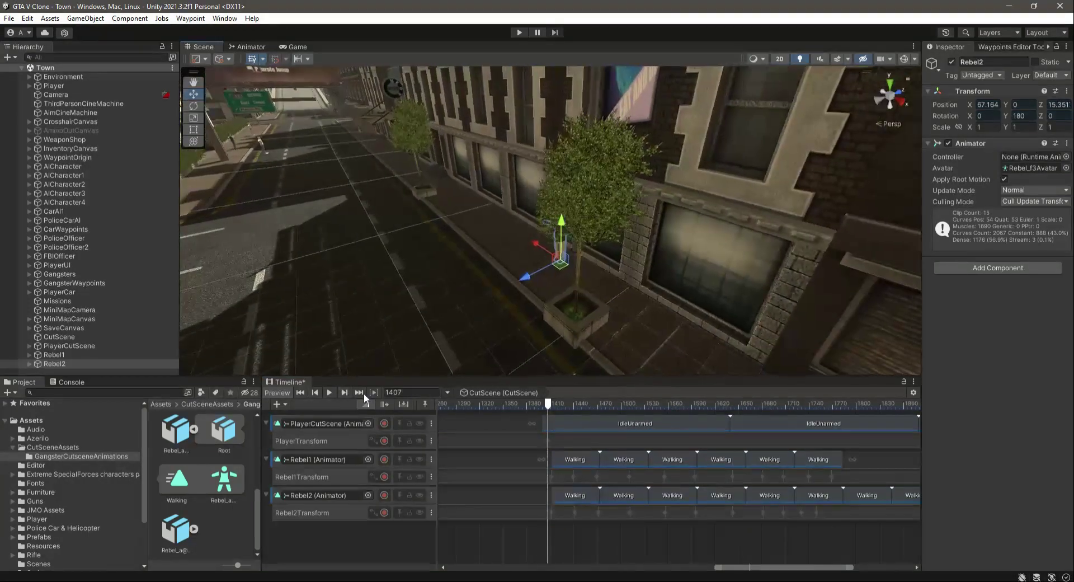
left_click(330, 392)
right_click_drag(690, 222, 659, 254)
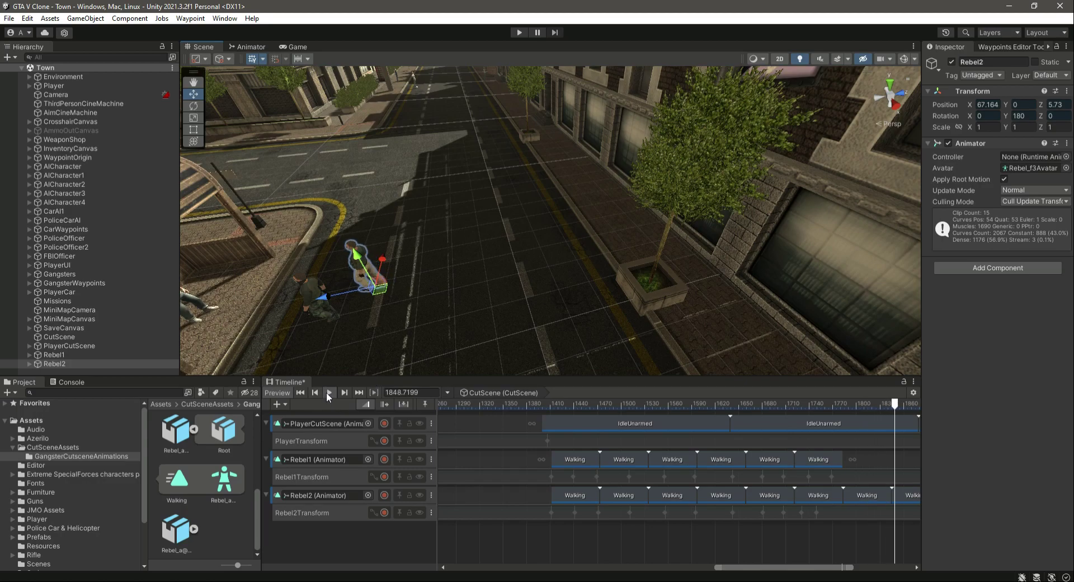
Split Rebel2's Walking clip at frame 1749, where its last position key sits
left_click_drag(798, 568, 817, 570)
left_click_drag(829, 406, 745, 421)
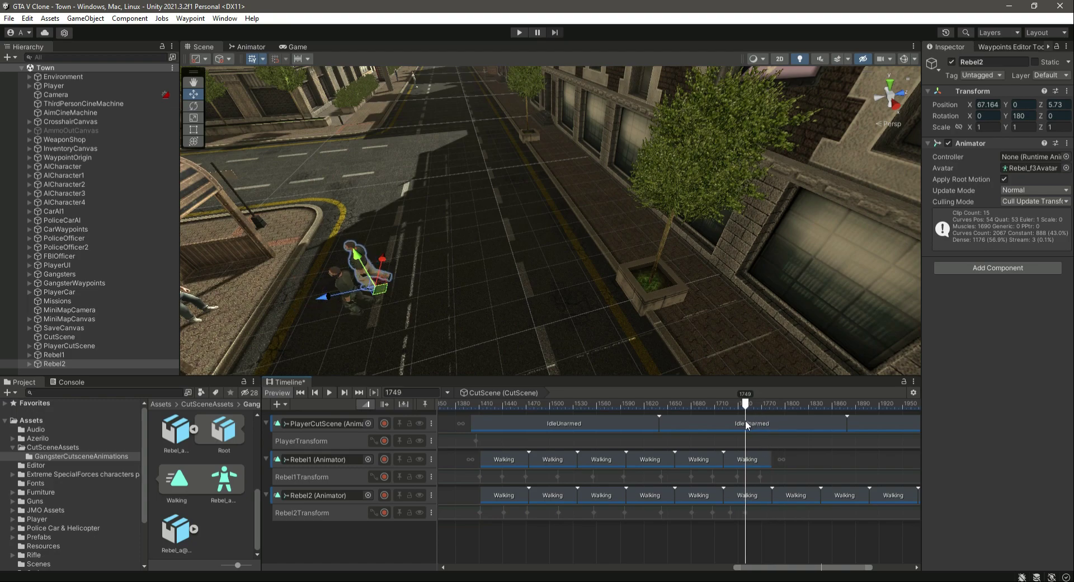
left_click(762, 498)
right_click(762, 498)
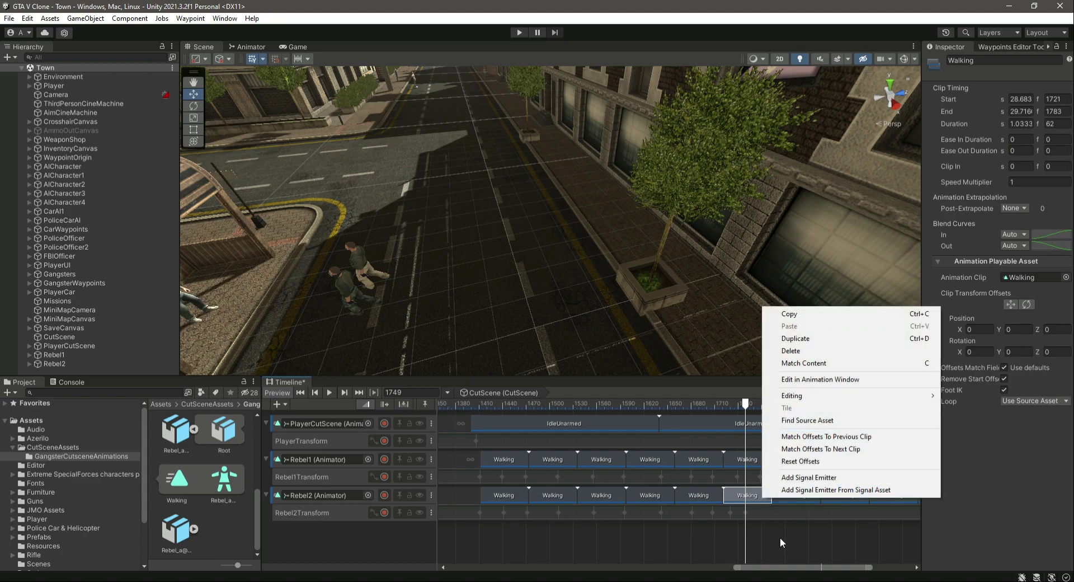
left_click(779, 535)
left_click(759, 487)
right_click(757, 492)
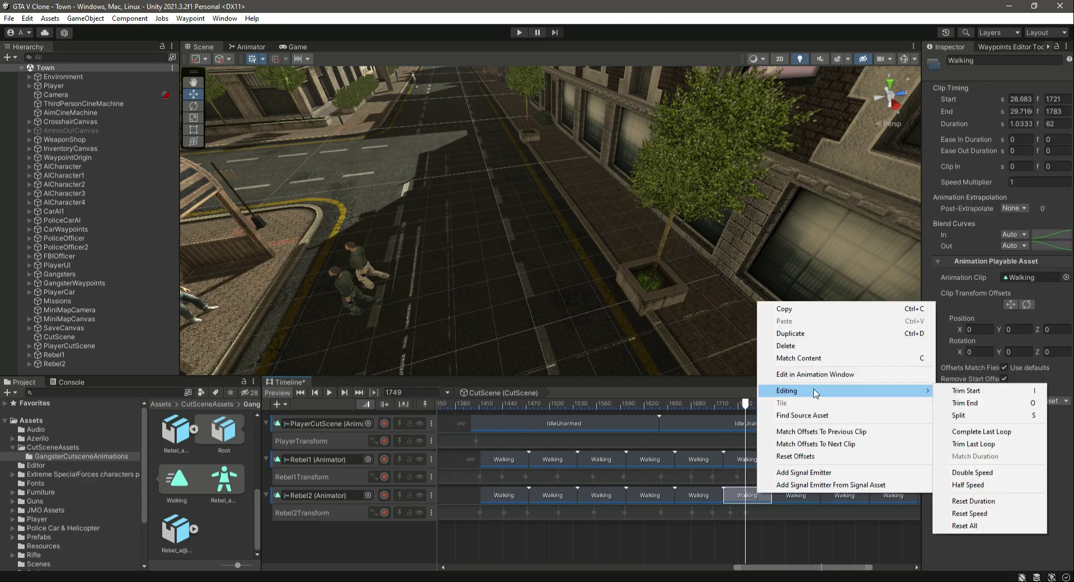
right_click(758, 495)
mouse_move(812, 400)
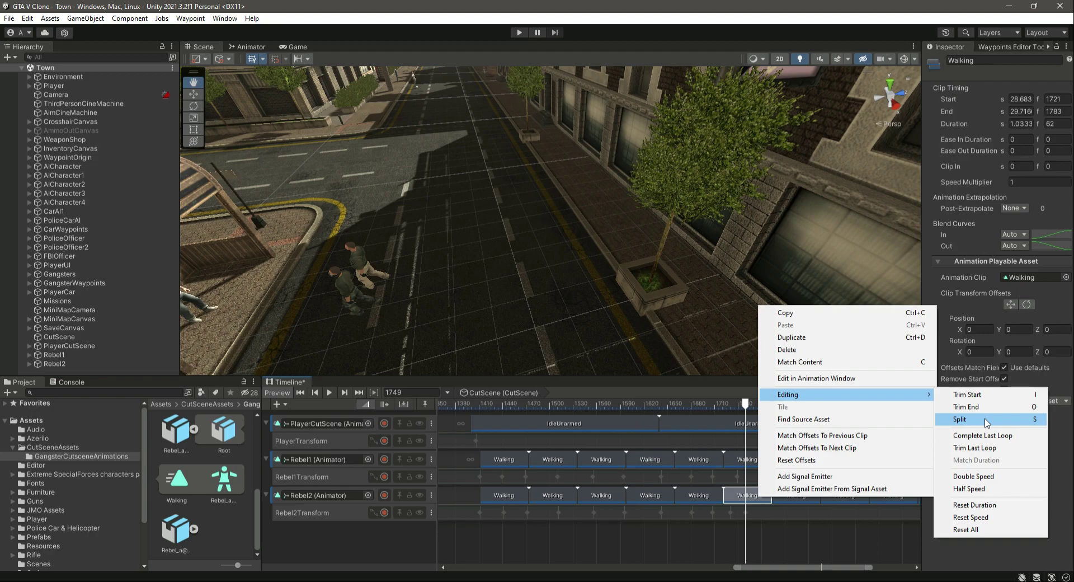
left_click(1035, 424)
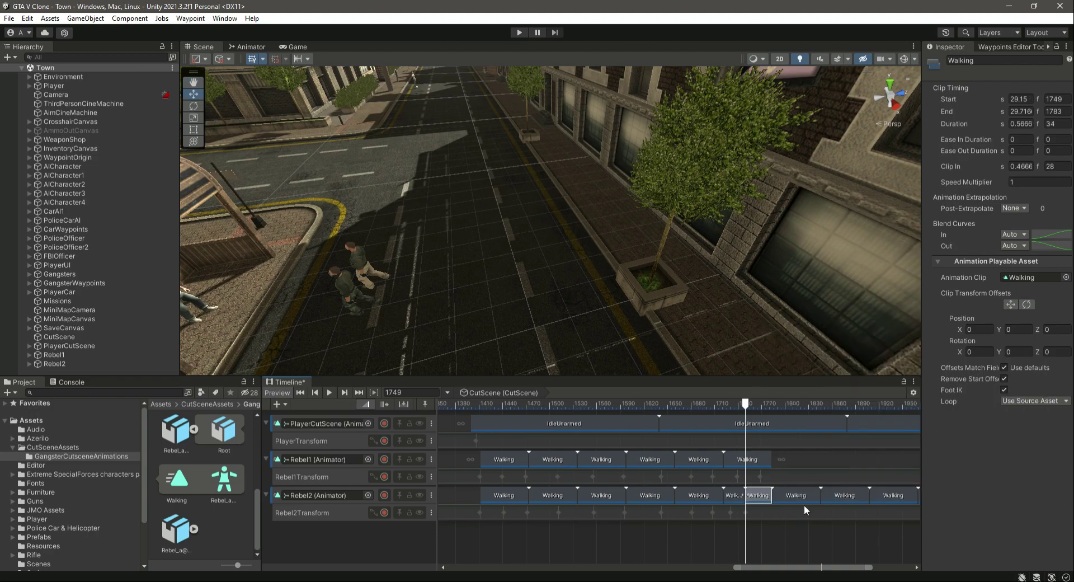
Delete the split-off Walking remainder and every following Walking clip on the Rebel2 track
key("Delete")
left_click(788, 496)
key("Delete")
left_click(844, 496)
key("Delete")
left_click(871, 499)
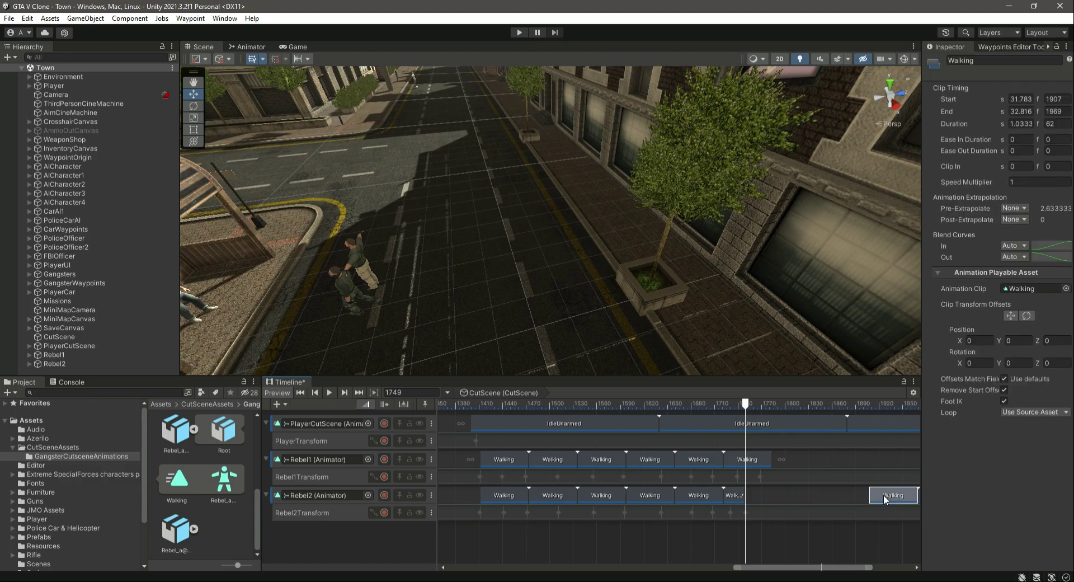
left_click_drag(844, 567, 795, 572)
left_click(873, 498)
key("Delete")
left_click(843, 494)
key("Delete")
left_click(883, 496)
key("Delete")
Play the timeline from the start of the walk to review both rebels arriving at the player
left_click_drag(866, 406, 585, 406)
left_click(325, 391)
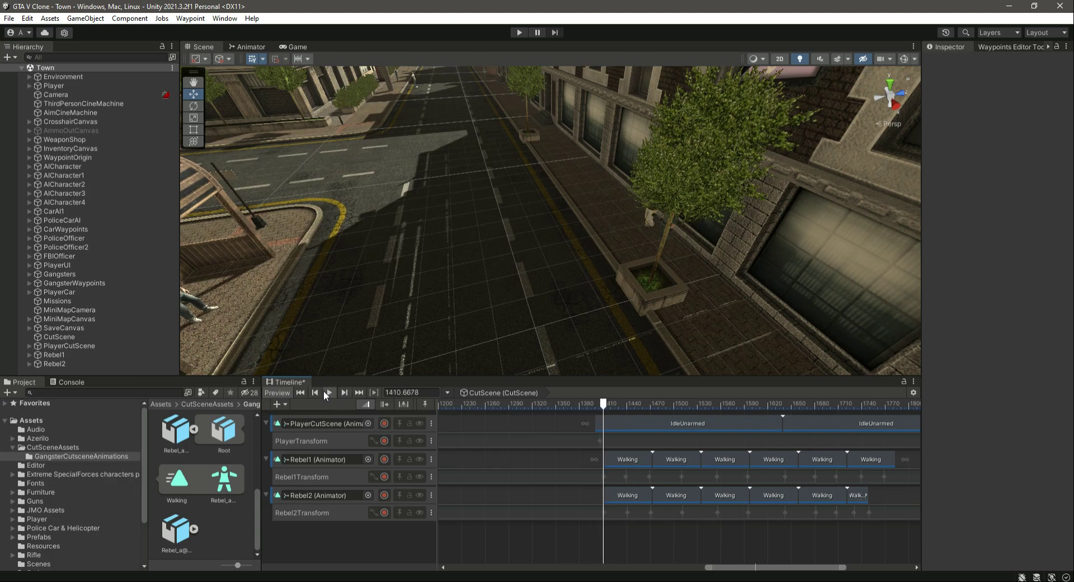
right_click_drag(619, 281, 528, 290)
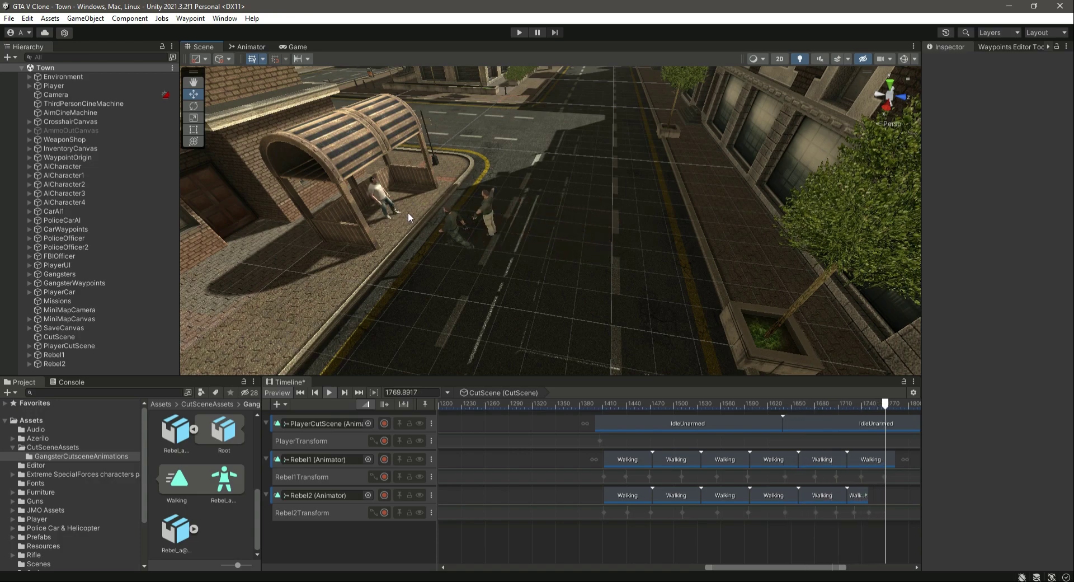
left_click(330, 394)
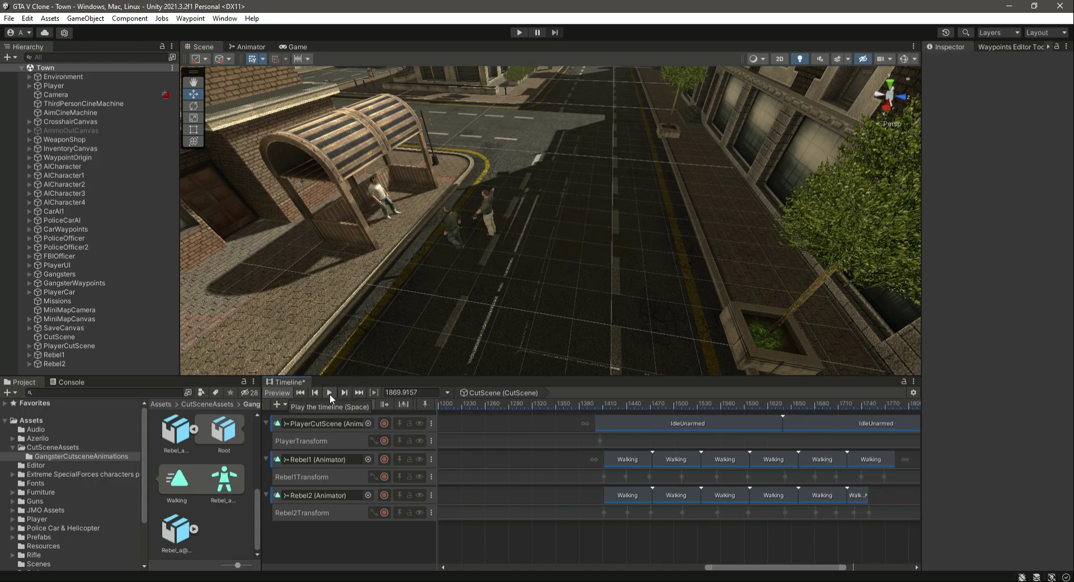
Split the second IdleUnarmed clip on the PlayerCutScene track at frame 1784, where Rebel1's walk ends
left_click_drag(783, 567, 849, 568)
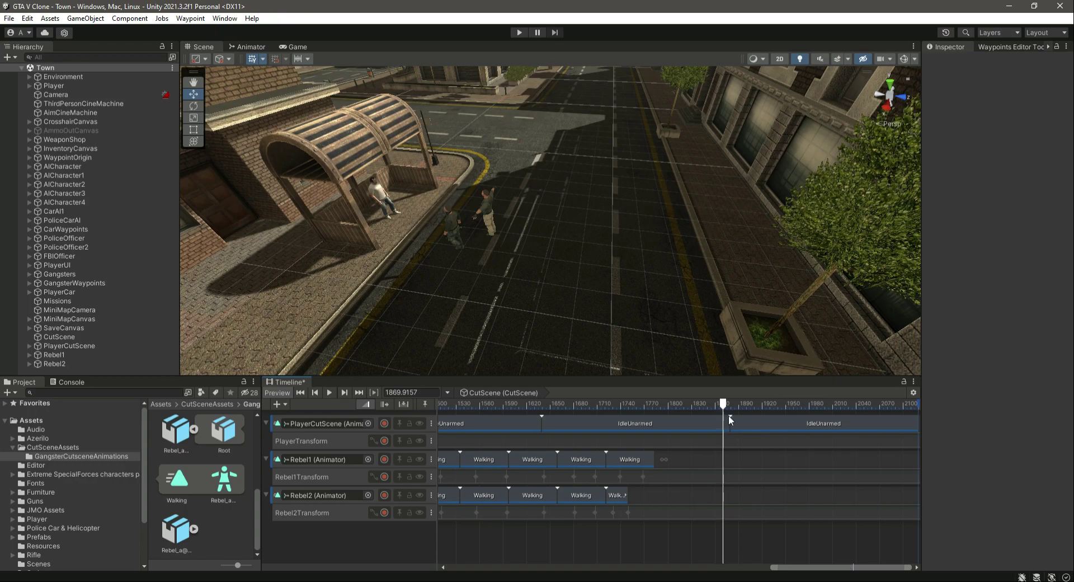
scroll(752, 482, "down", 6)
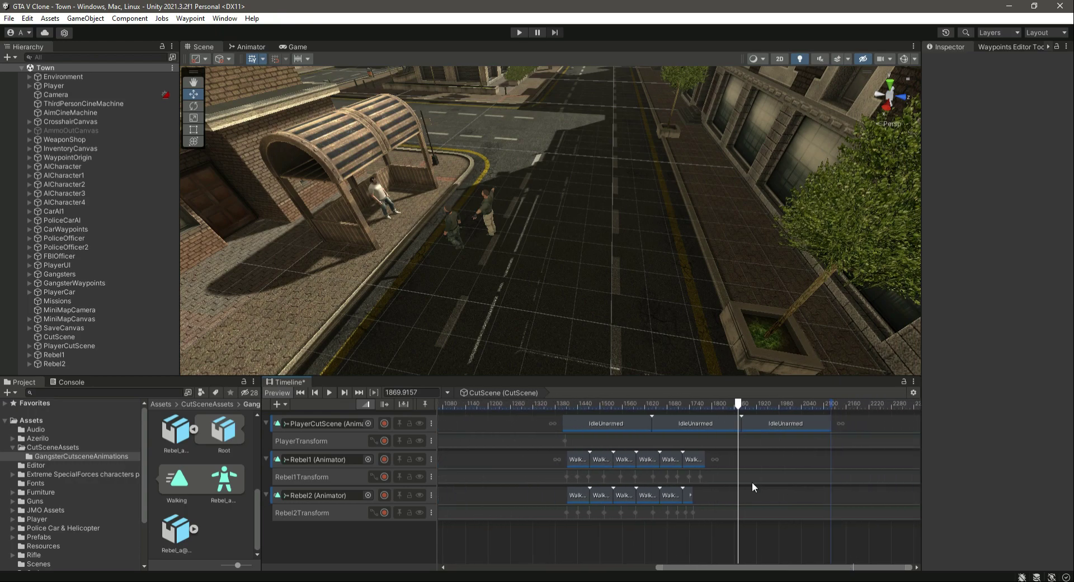
left_click_drag(738, 403, 718, 408)
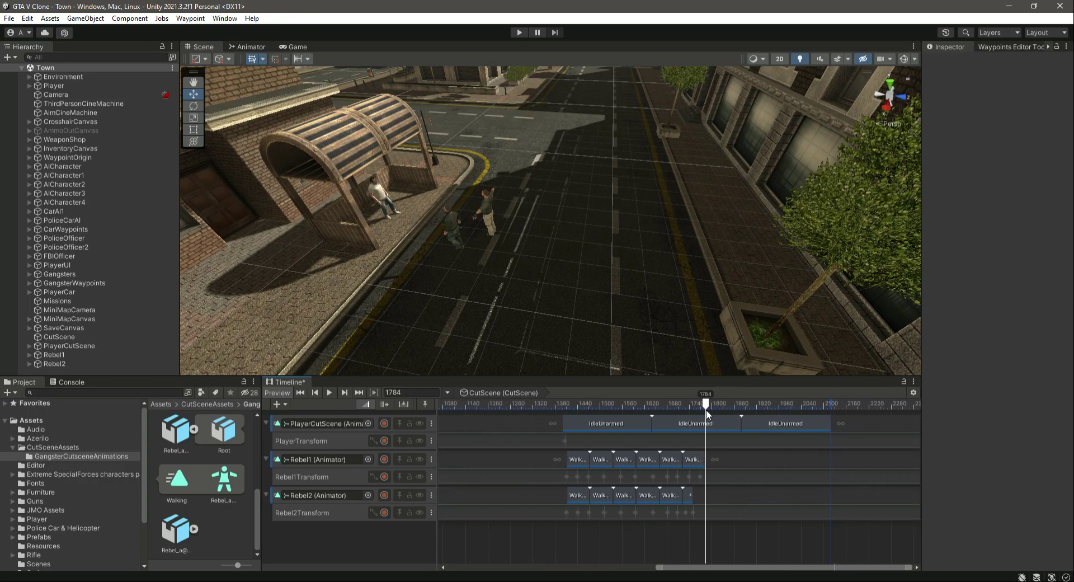
left_click(722, 425)
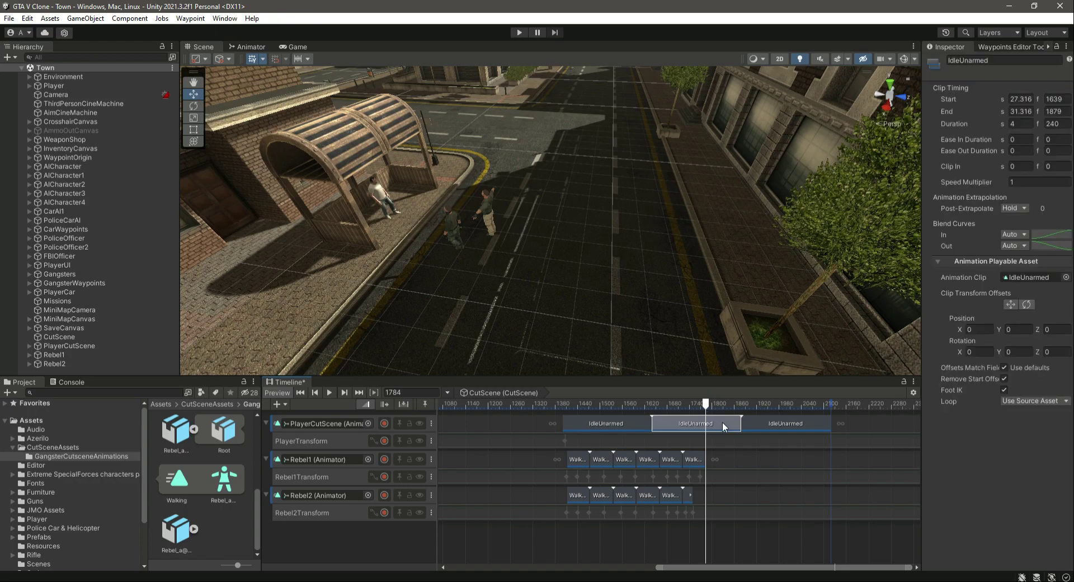
key("s")
Try deleting the two IdleUnarmed clips after frame 1784 on the PlayerCutScene track, and undo the deletions
left_click(788, 423)
left_click(728, 426)
key("Delete")
left_click(773, 425)
key("Delete")
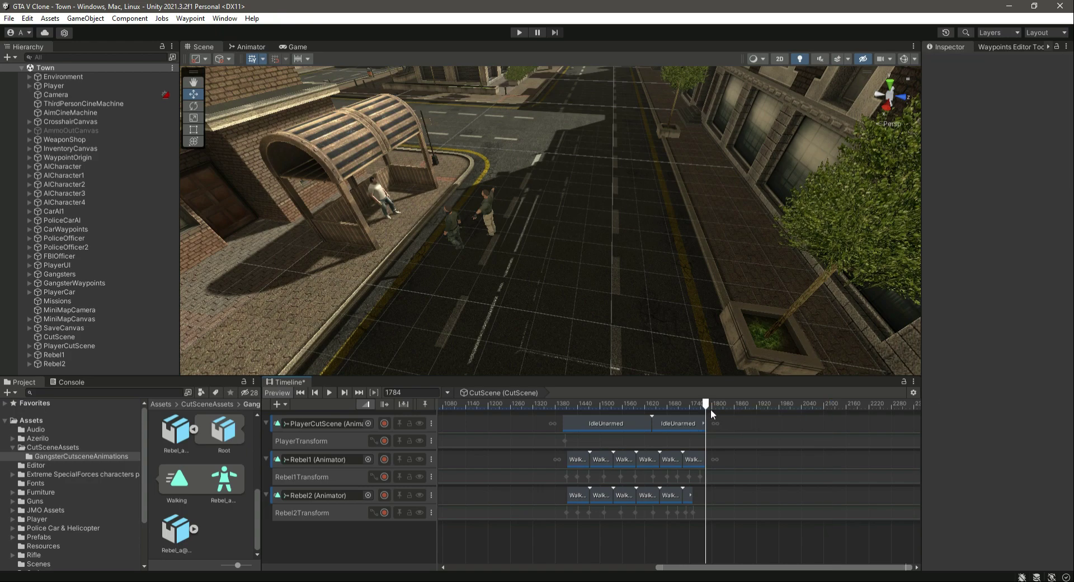
key("ctrl+z")
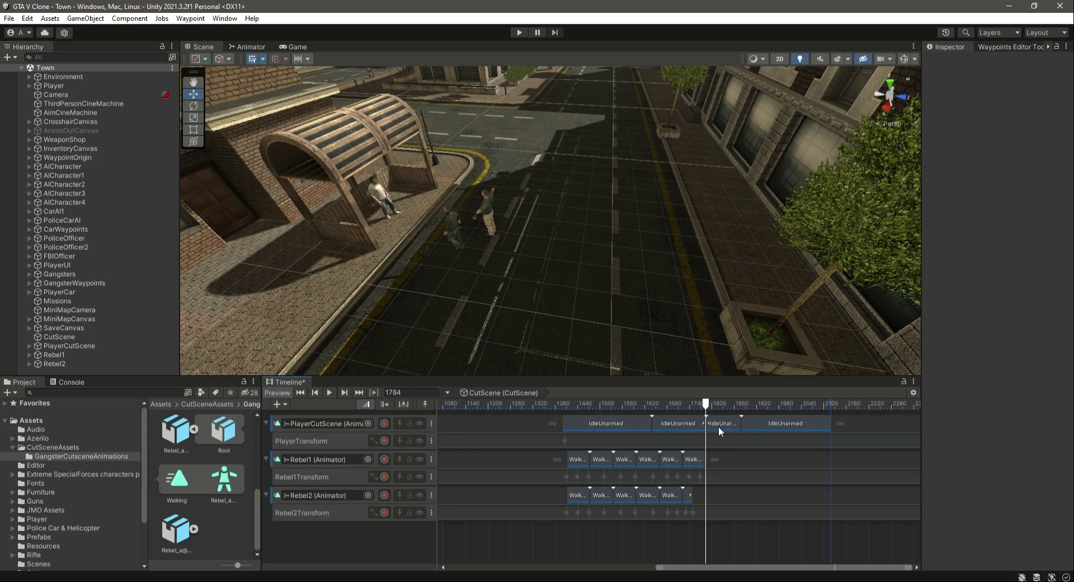
Delete only the last IdleUnarmed clip on the PlayerCutScene track
left_click(721, 425)
left_click(760, 423)
key("Delete")
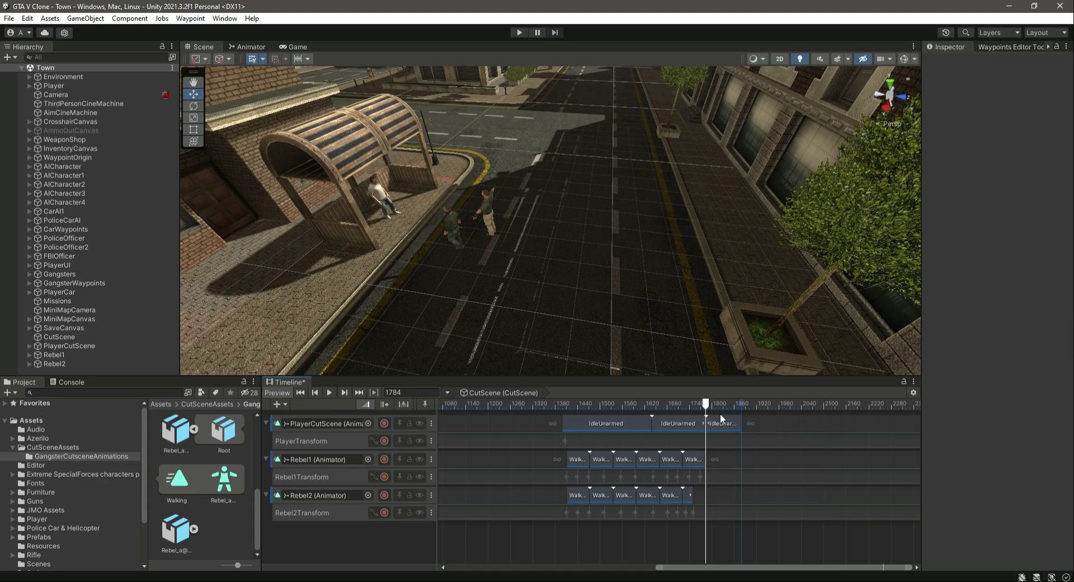
Preview the Breathing Idle animation from the GangsterCutsceneAnimations folder
mouse_move(707, 405)
left_mouse_down()
mouse_move(742, 408)
mouse_move(704, 408)
mouse_move(729, 412)
mouse_move(708, 410)
mouse_move(718, 411)
left_mouse_up()
left_click(194, 428)
left_click(177, 438)
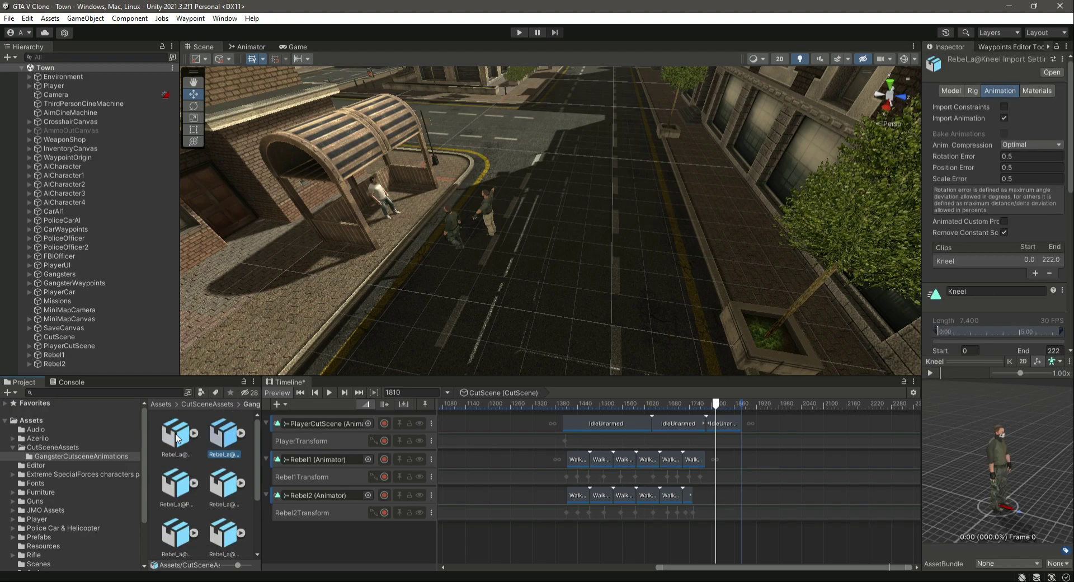
left_click(932, 374)
left_click(931, 374)
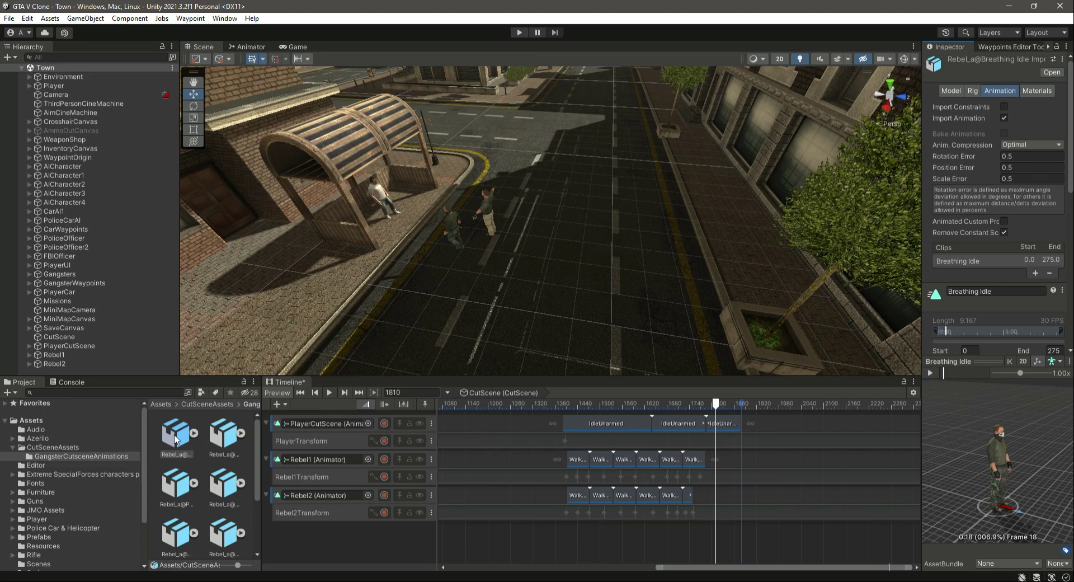
Add the Breathing Idle clip to the Rebel2 animator track at frame 1749, directly after the last Walking clip
left_click(194, 433)
left_click_drag(177, 489, 705, 508)
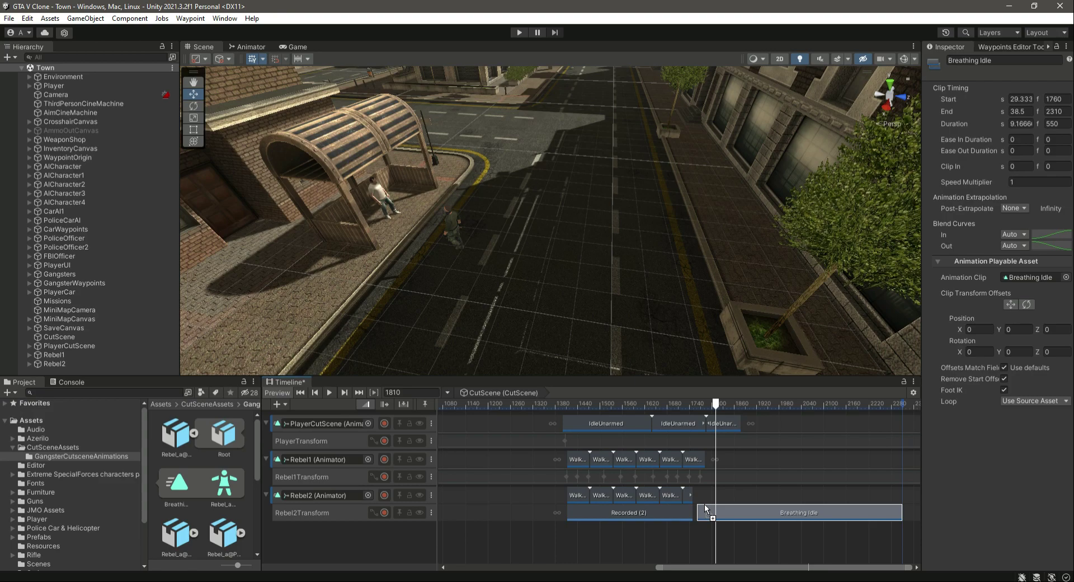
key("ctrl+z")
left_click_drag(178, 487, 712, 496)
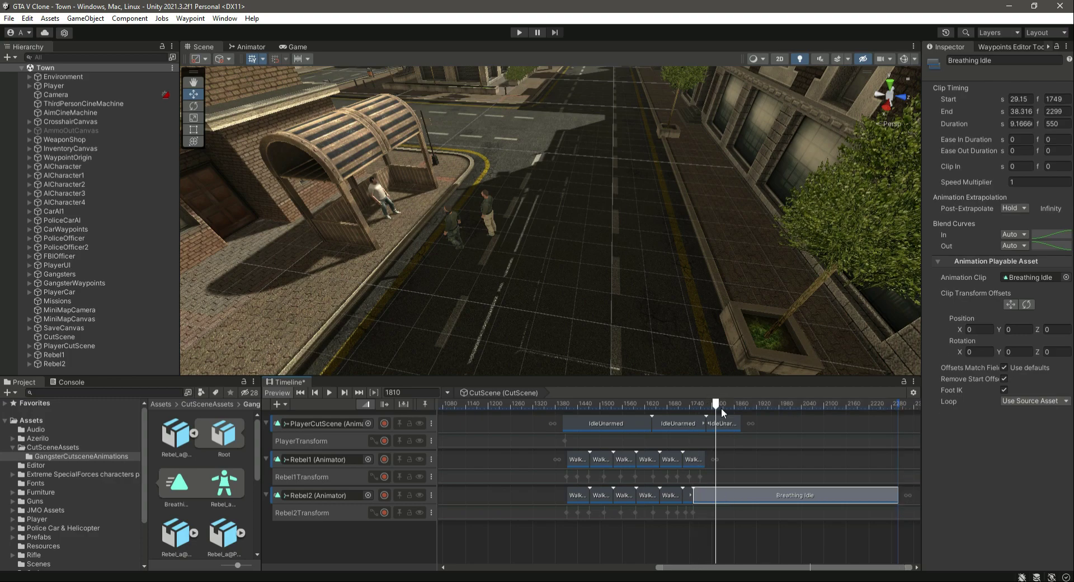
Split Rebel2's Breathing Idle clip at frame 1878 and delete the part after it
left_click_drag(716, 407, 742, 425)
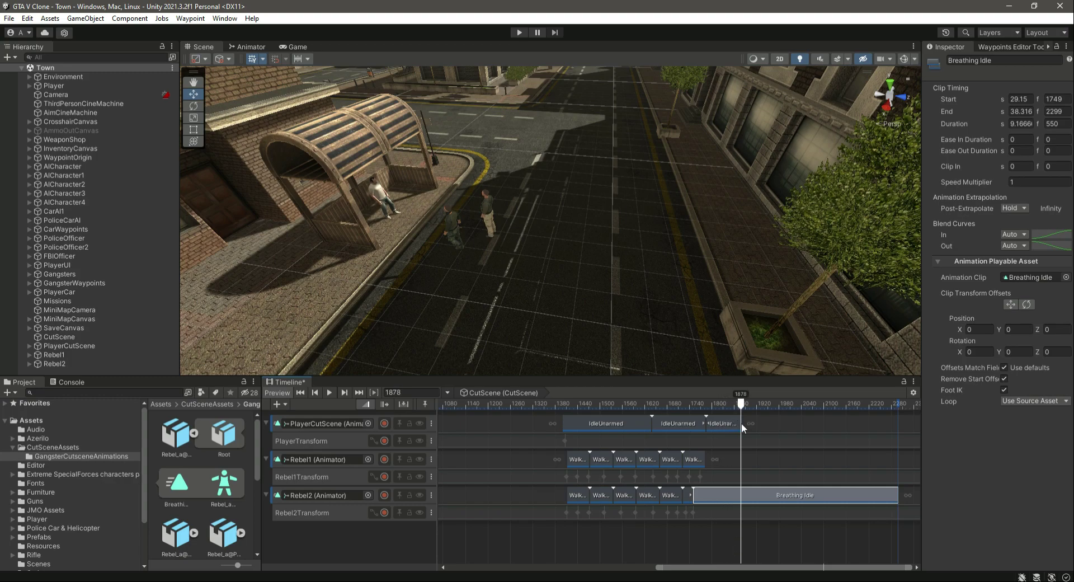
key("s")
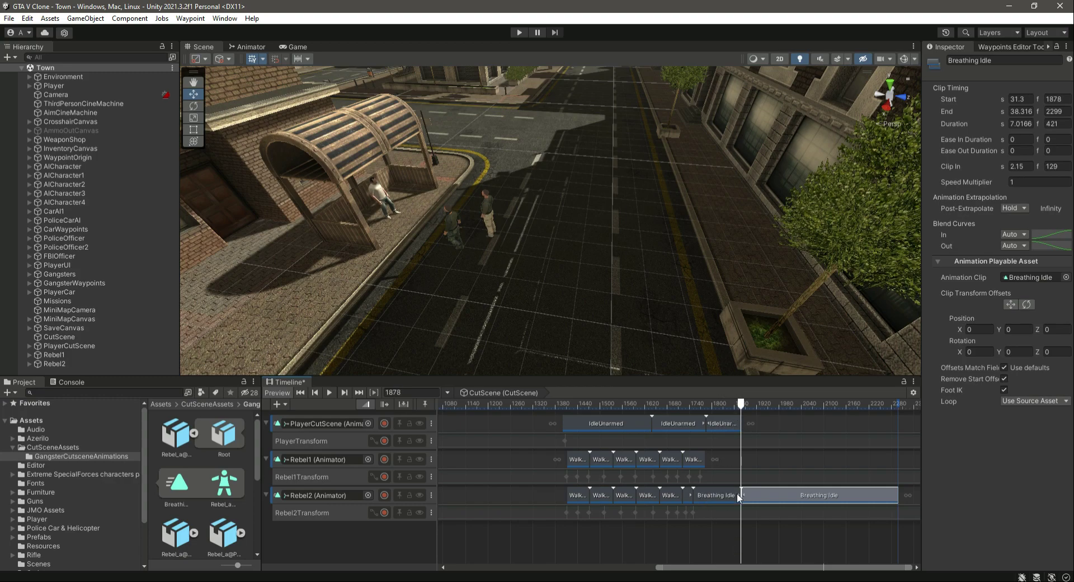
key("Delete")
Add the Breathing Idle clip to the Rebel1 track at frame 1784, split it at frame 1878 and delete the part after it
left_click_drag(741, 408, 704, 410)
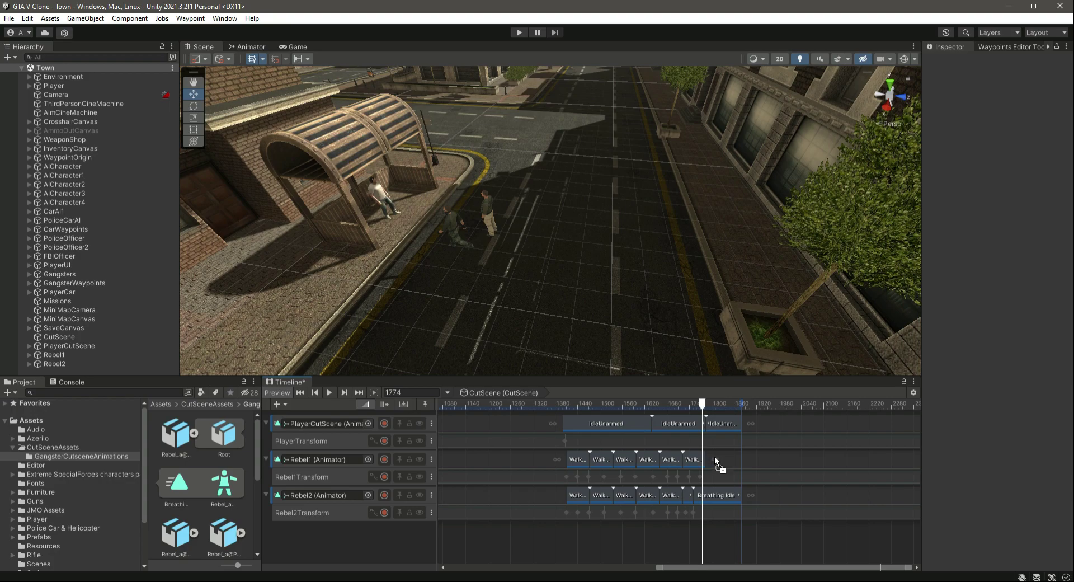
left_click_drag(720, 456, 722, 456)
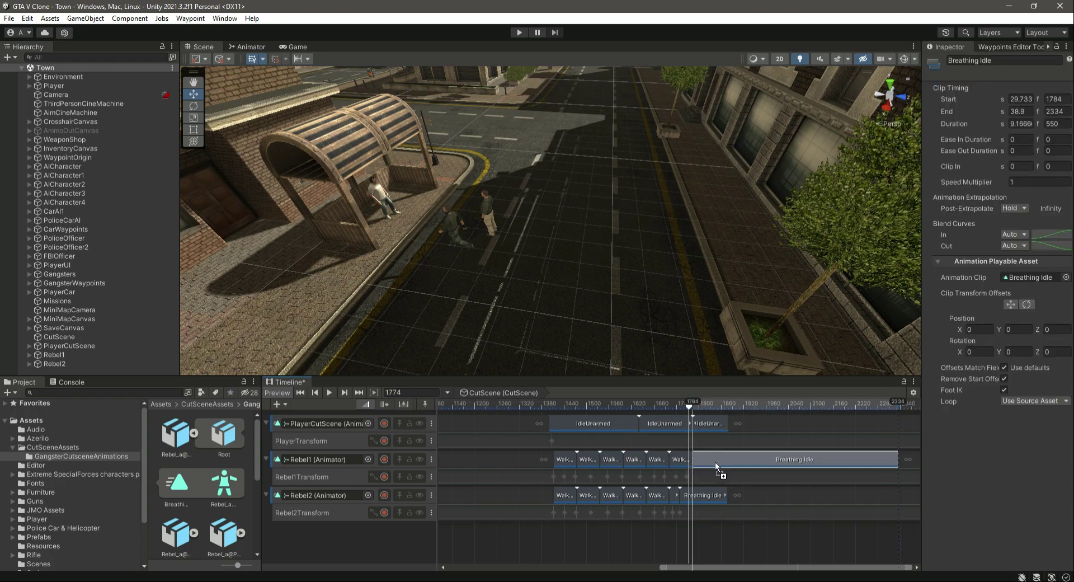
left_click_drag(689, 407, 727, 411)
key("s")
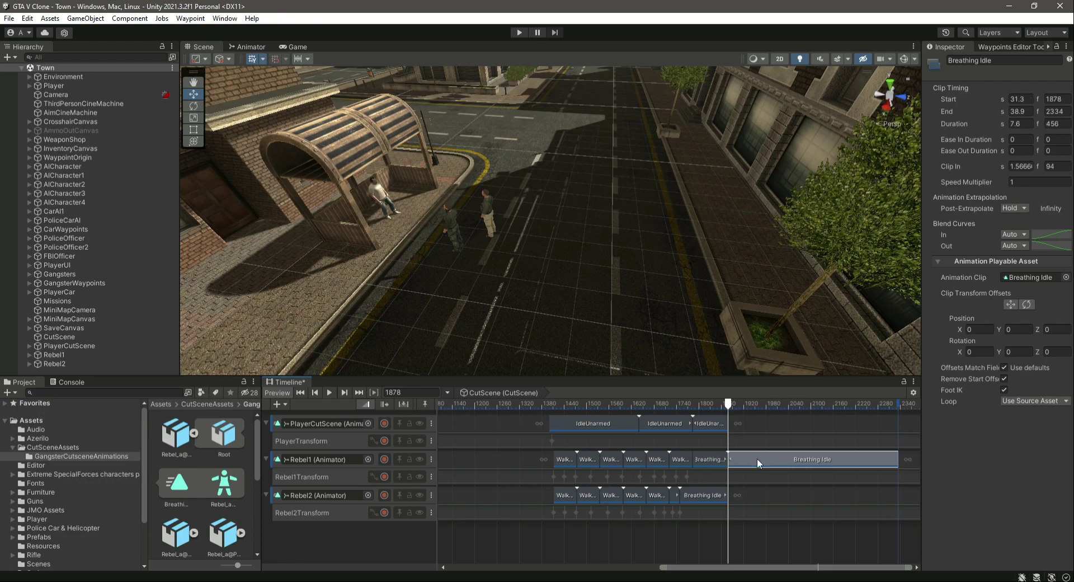
key("Delete")
Play the timeline from frame 1737 to review both rebels changing from walking to breathing idle
left_click_drag(728, 405, 674, 411)
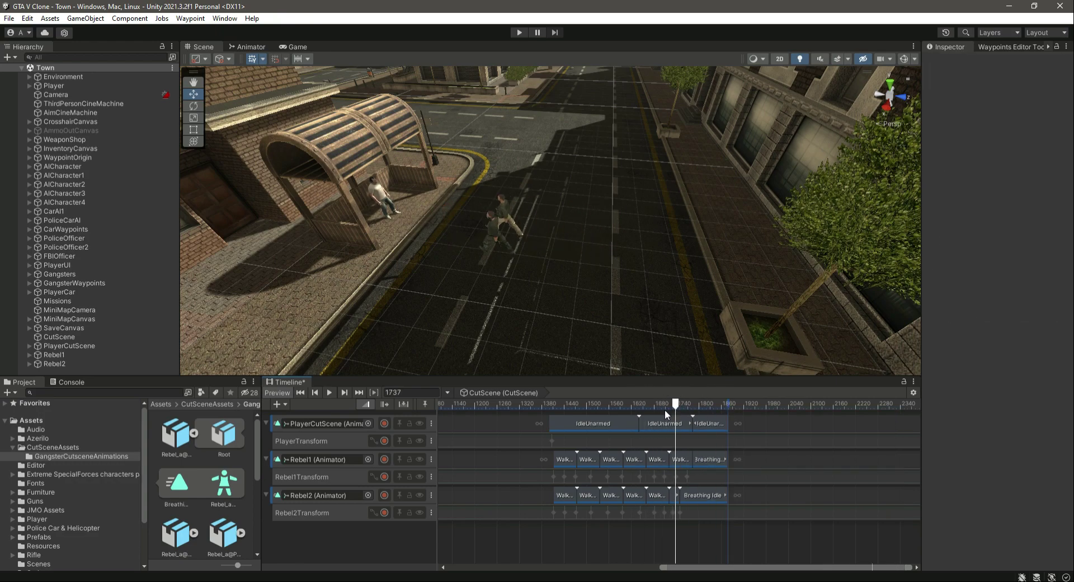
left_click(331, 393)
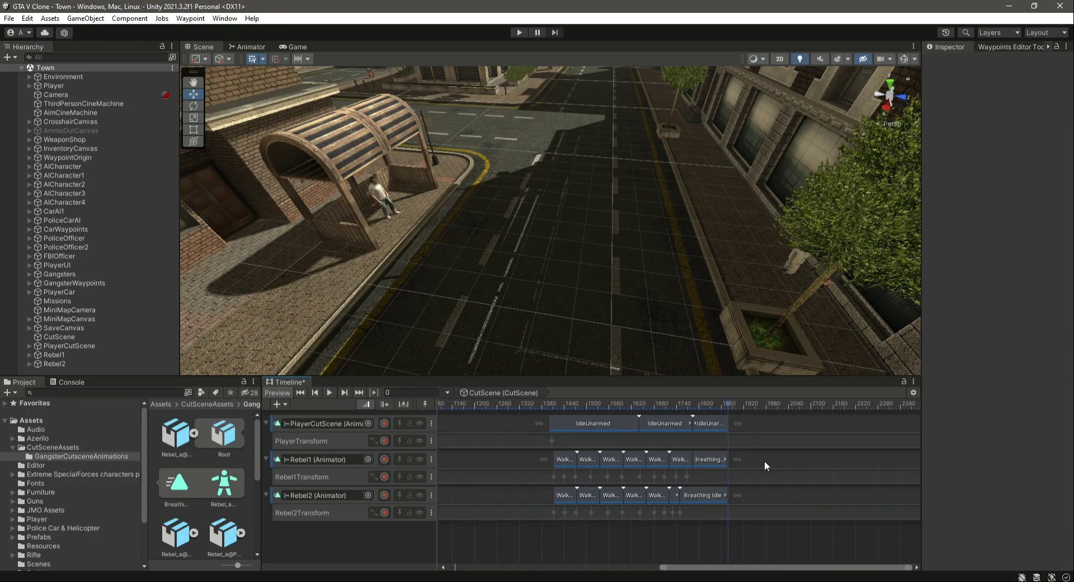
left_click(707, 496)
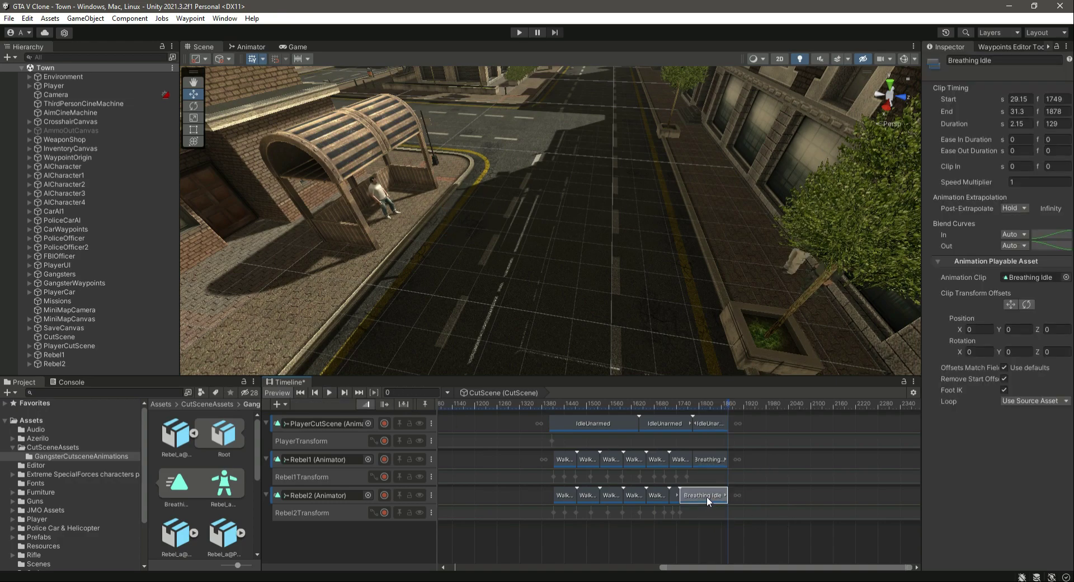
Place the playhead at frame 1878 and preview the rebel's Talking (1) animation from the GangsterCutsceneAnimations folder
left_click(717, 403)
left_click_drag(718, 406, 729, 412)
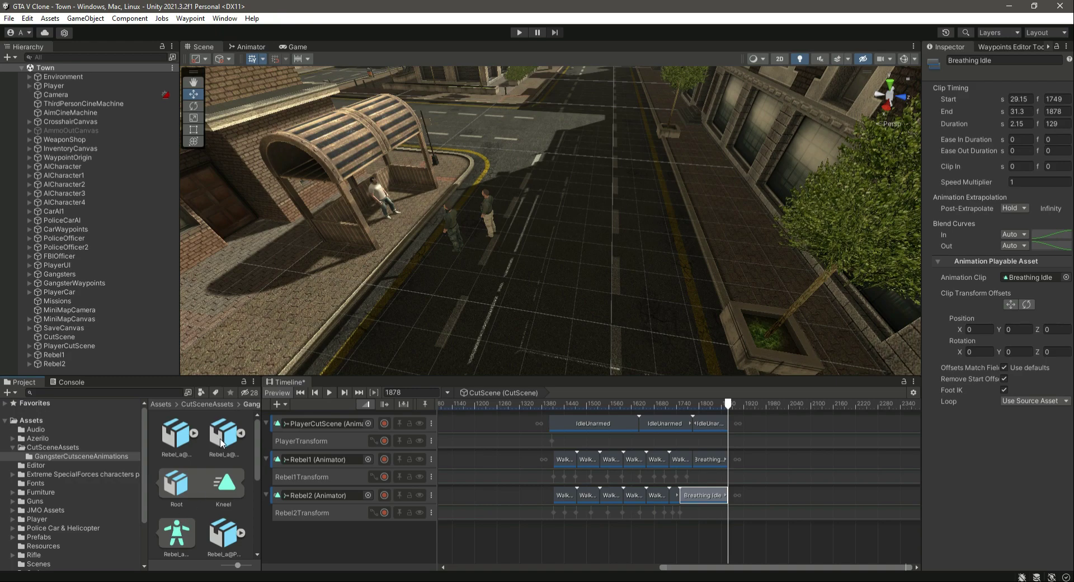
left_click(224, 440)
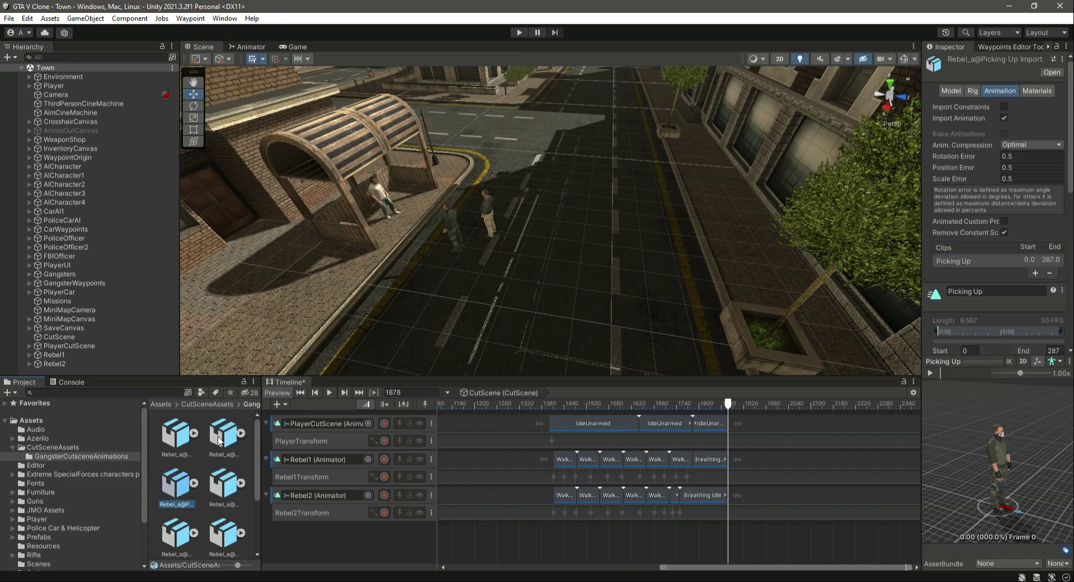
key("Right")
key("Left")
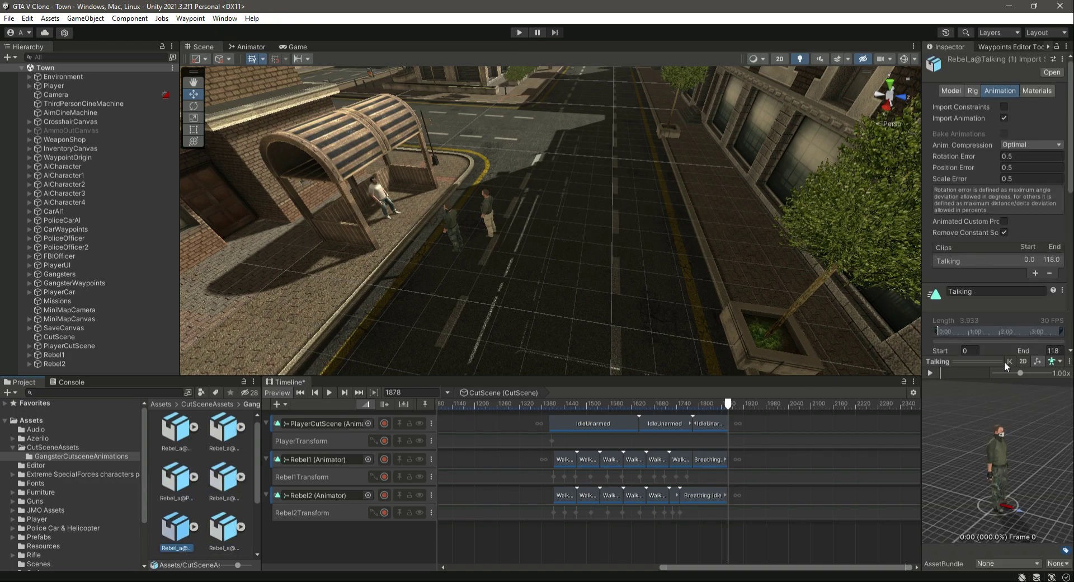
left_click(933, 372)
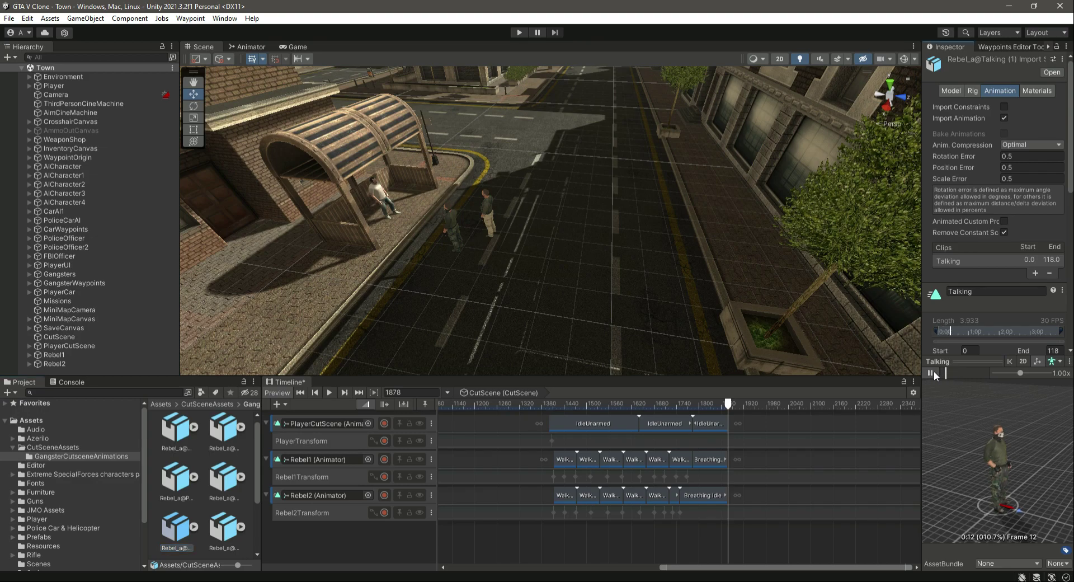
Add the Talking (1) clip to the Rebel1 animator track at frame 1879, directly after its Breathing Idle clip
left_click(194, 528)
left_click(181, 484)
left_click_drag(180, 483, 746, 461)
key("ctrl+z")
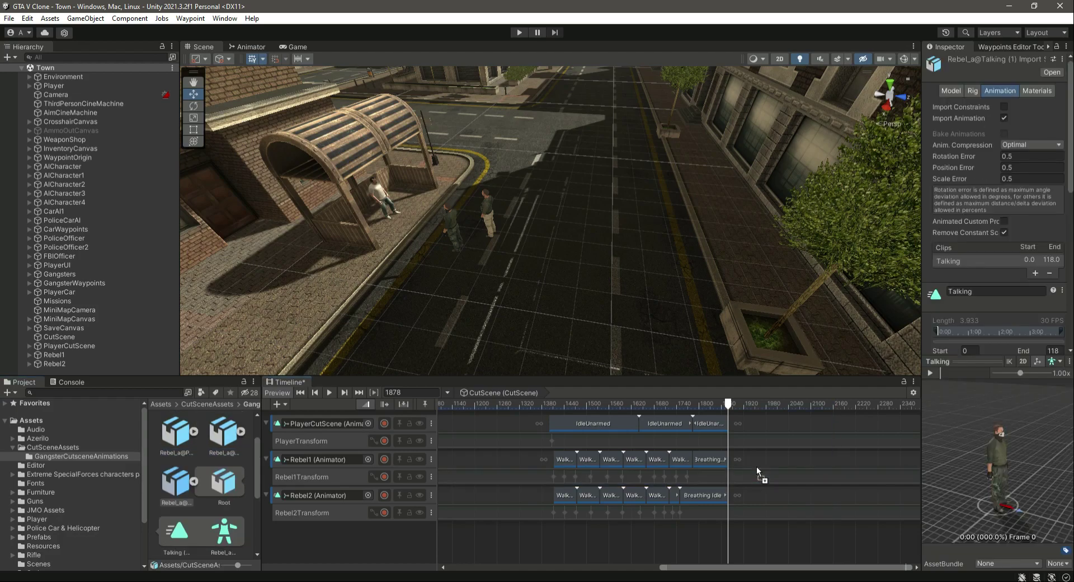
scroll(182, 501, "down", 1)
left_click_drag(178, 499, 760, 457)
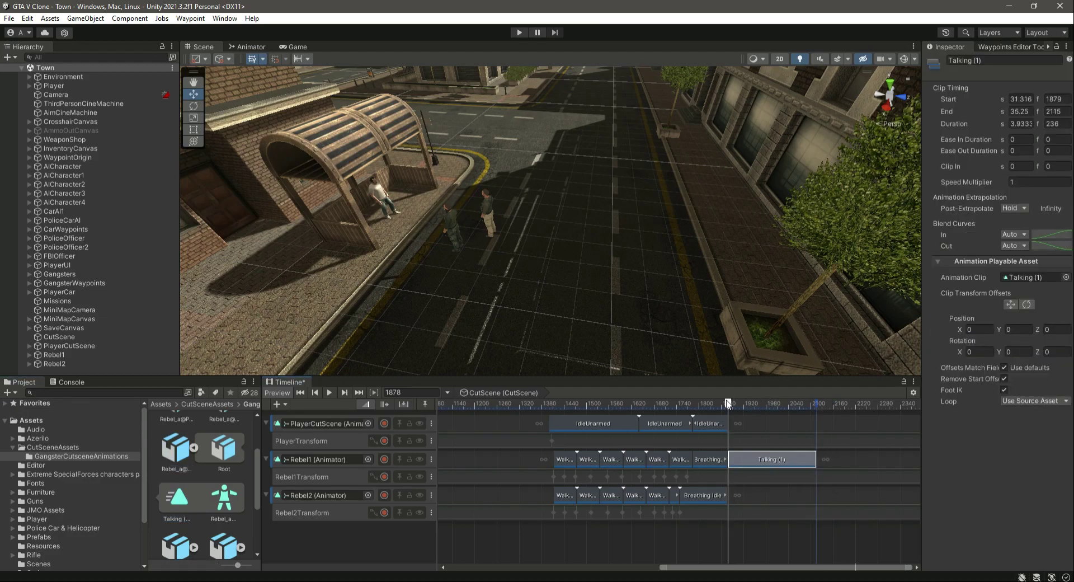
Split Rebel1's Talking (1) clip at frame 2048 and delete the part after it
left_click_drag(727, 404, 791, 411)
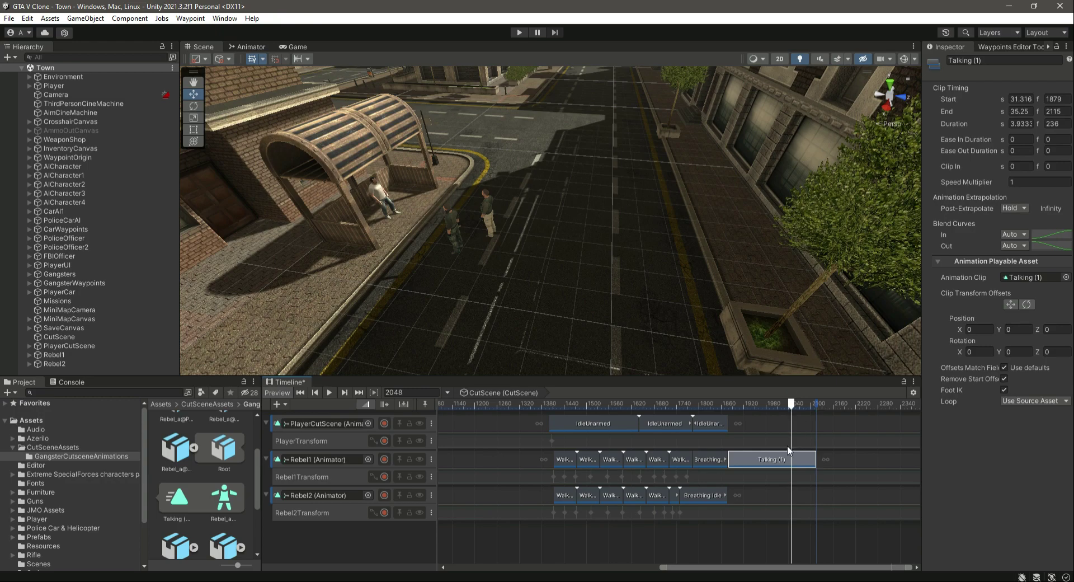
key("s")
key("Delete")
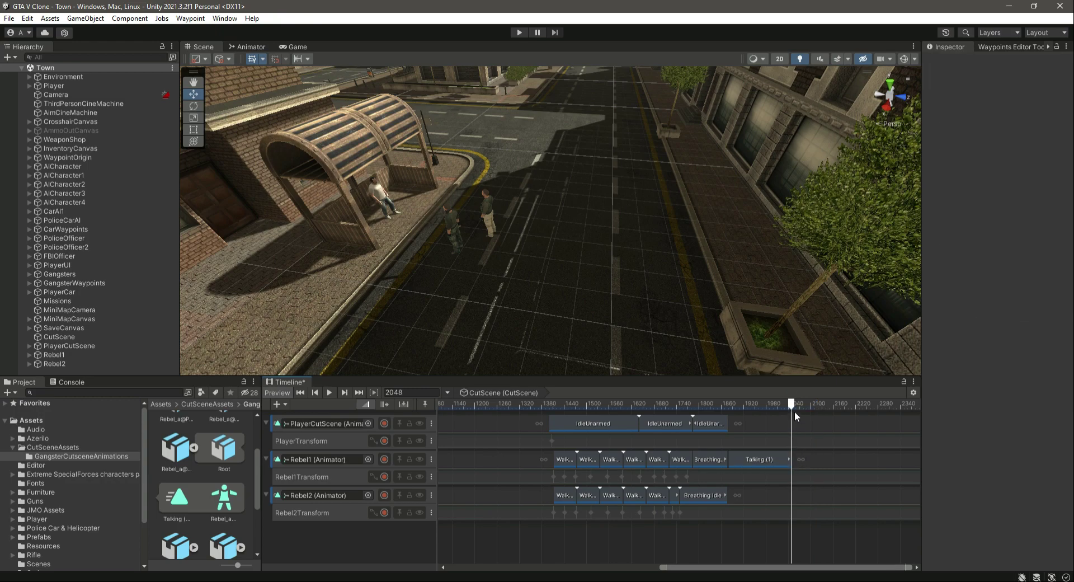
Duplicate the last IdleUnarmed clip twice on the PlayerCutScene track, then split the final copy at frame 2047 and delete its remainder
left_click_drag(792, 410, 711, 428)
left_click(722, 427)
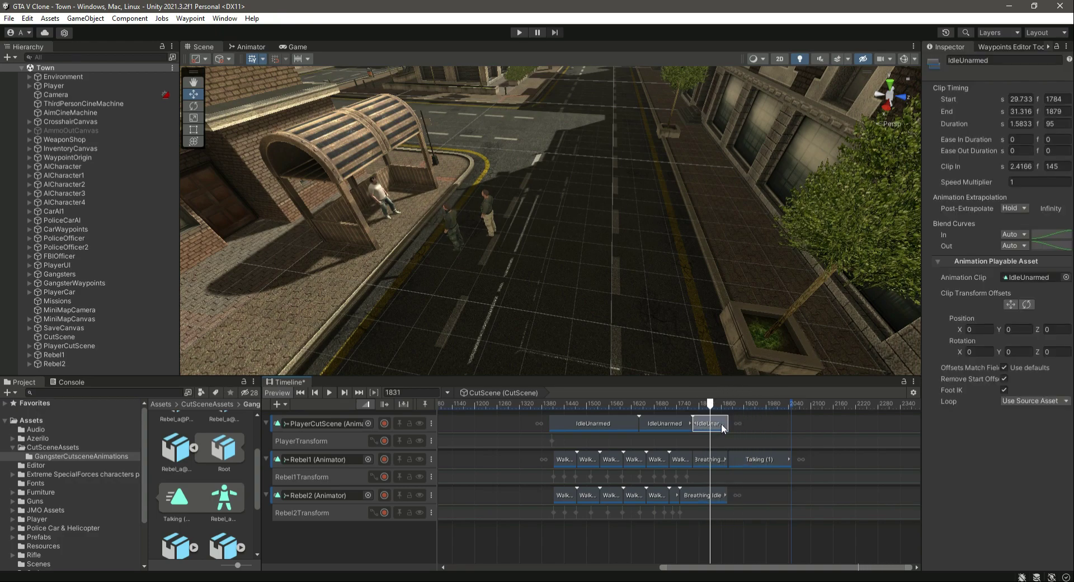
key("ctrl+d")
key("ctrl+d")
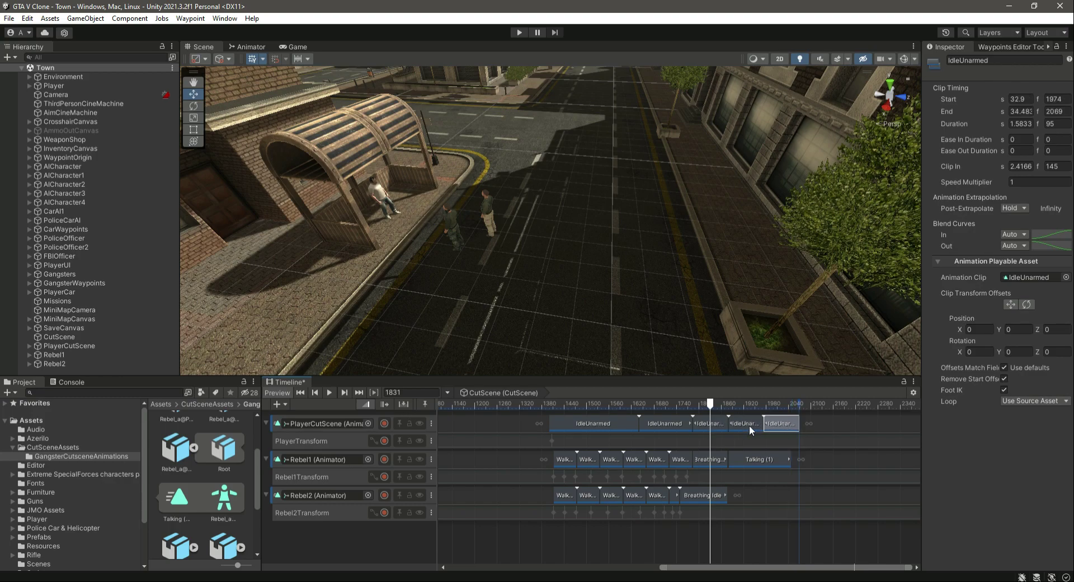
left_click_drag(712, 404, 791, 409)
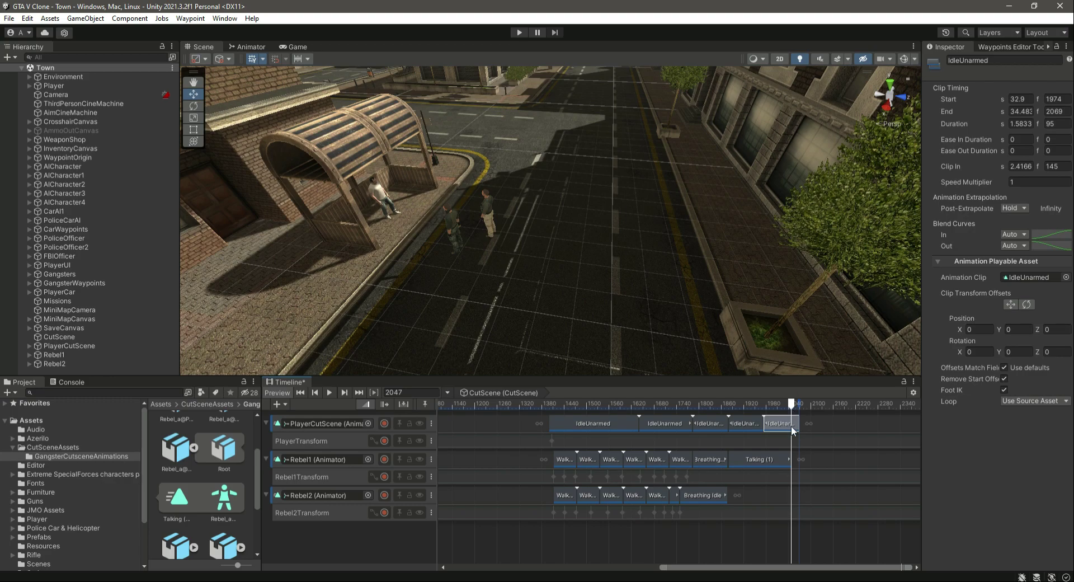
key("s")
key("Delete")
Play and scrub the timeline around frame 1905 to review Rebel1 talking to the idling player
left_click_drag(791, 404, 714, 418)
left_click(330, 393)
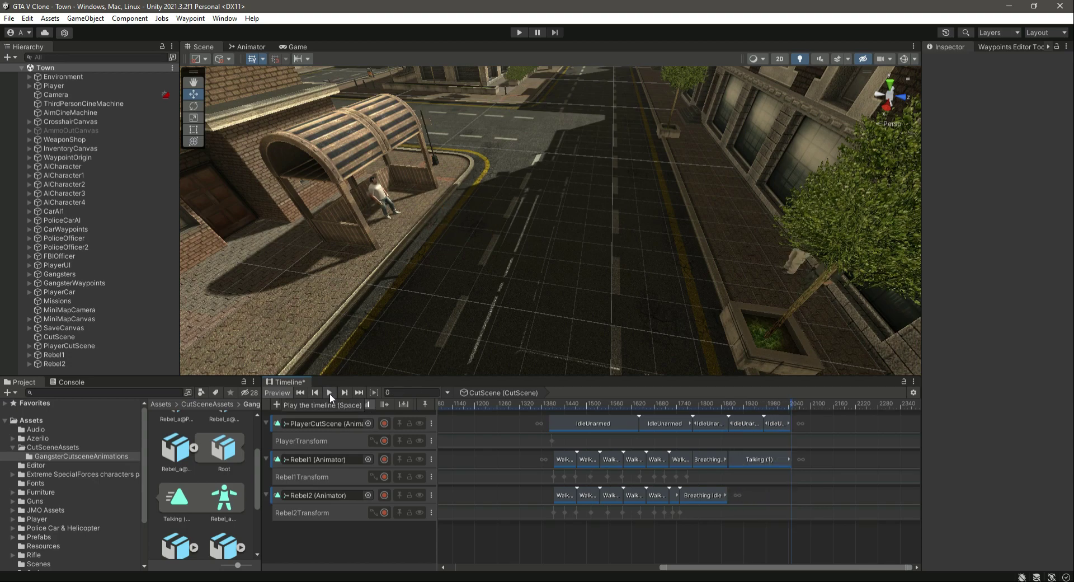
left_click_drag(770, 403, 738, 404)
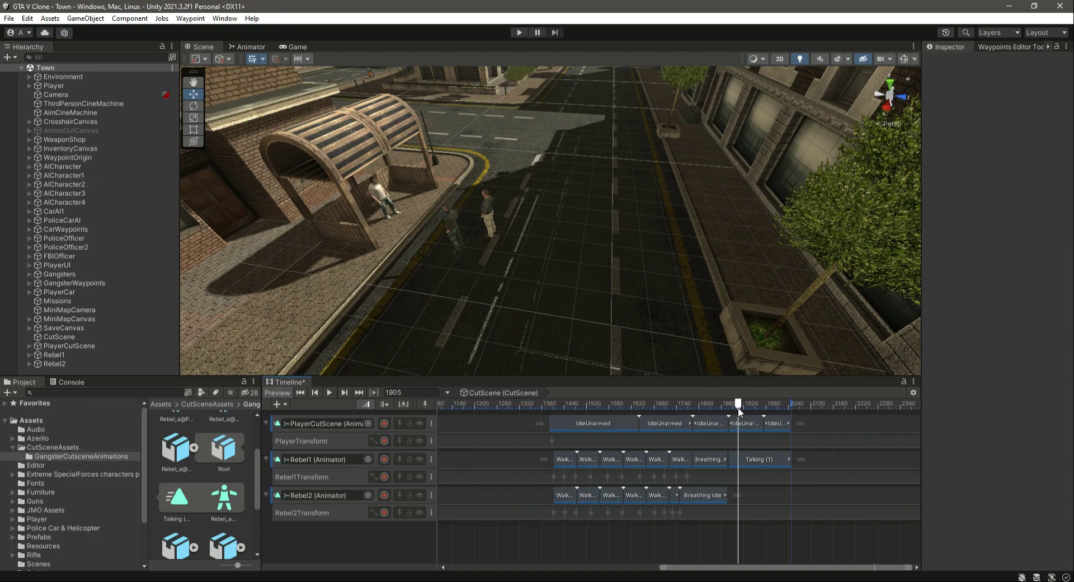